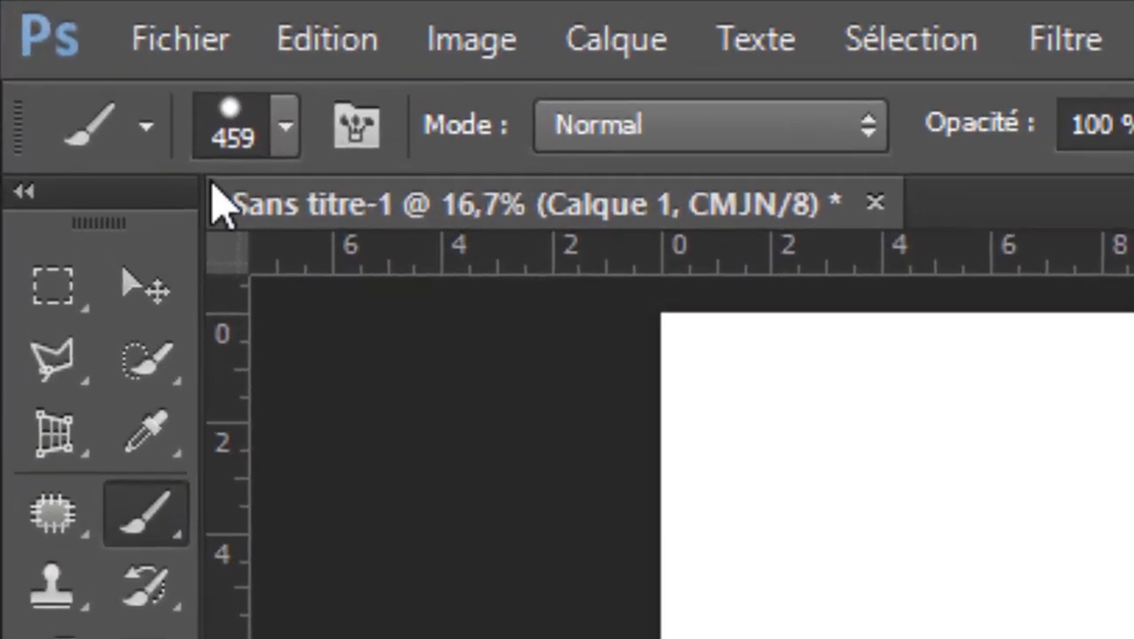
# In the brush preset picker, move the size slider between 97 and 459 px, settling at 445 px at 100% hardness.
pyautogui.click(284, 127)
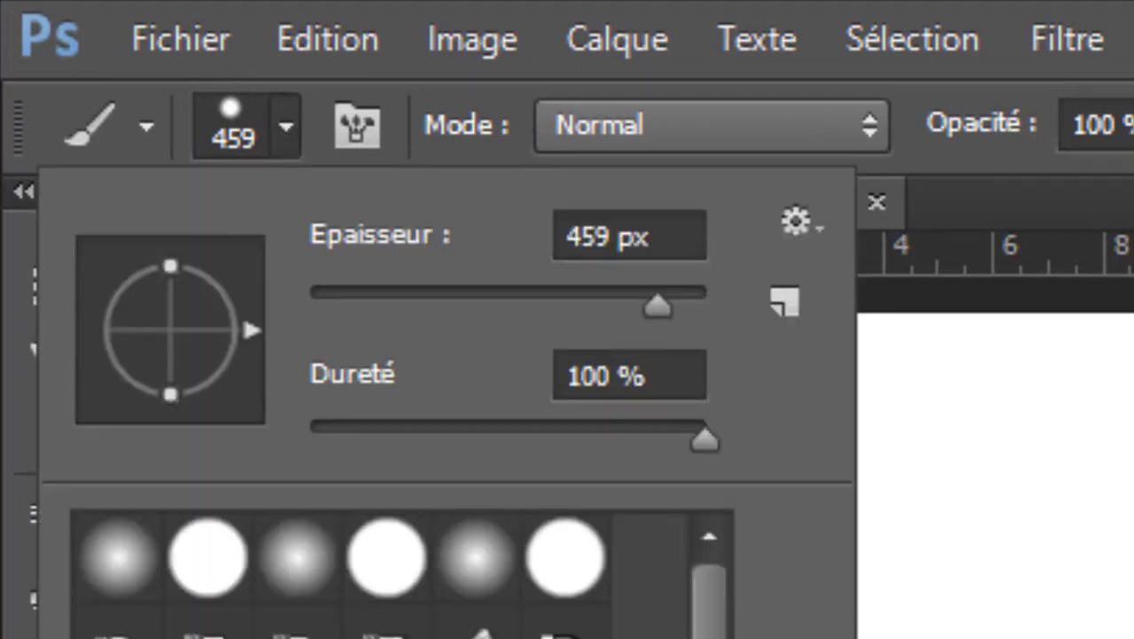
pyautogui.scroll(-3, 387, 577)
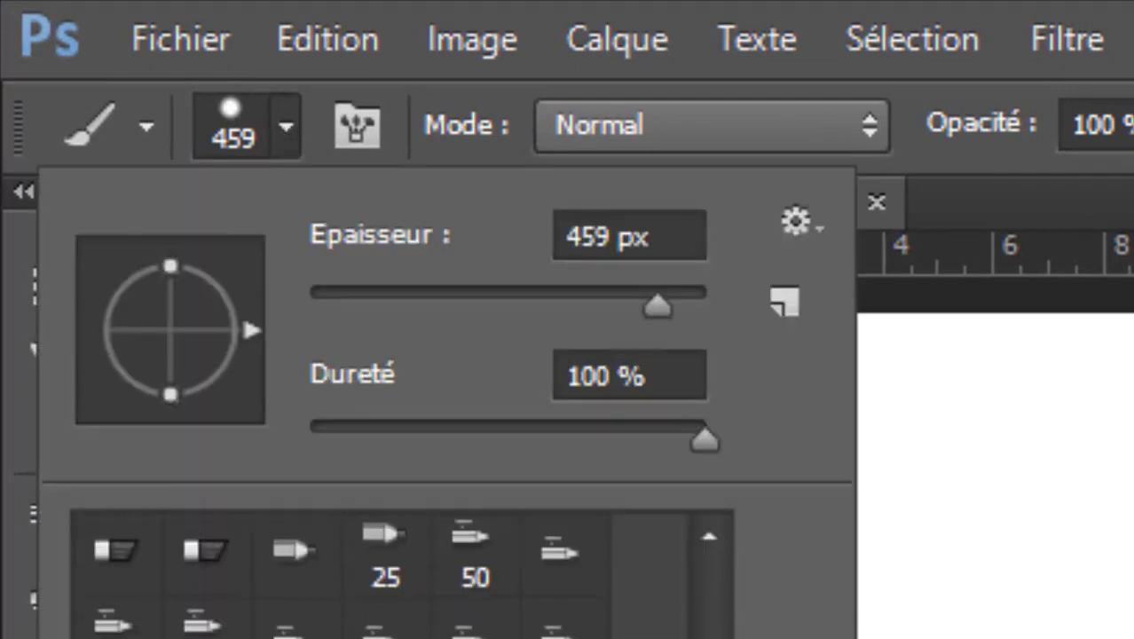
pyautogui.scroll(-2, 386, 577)
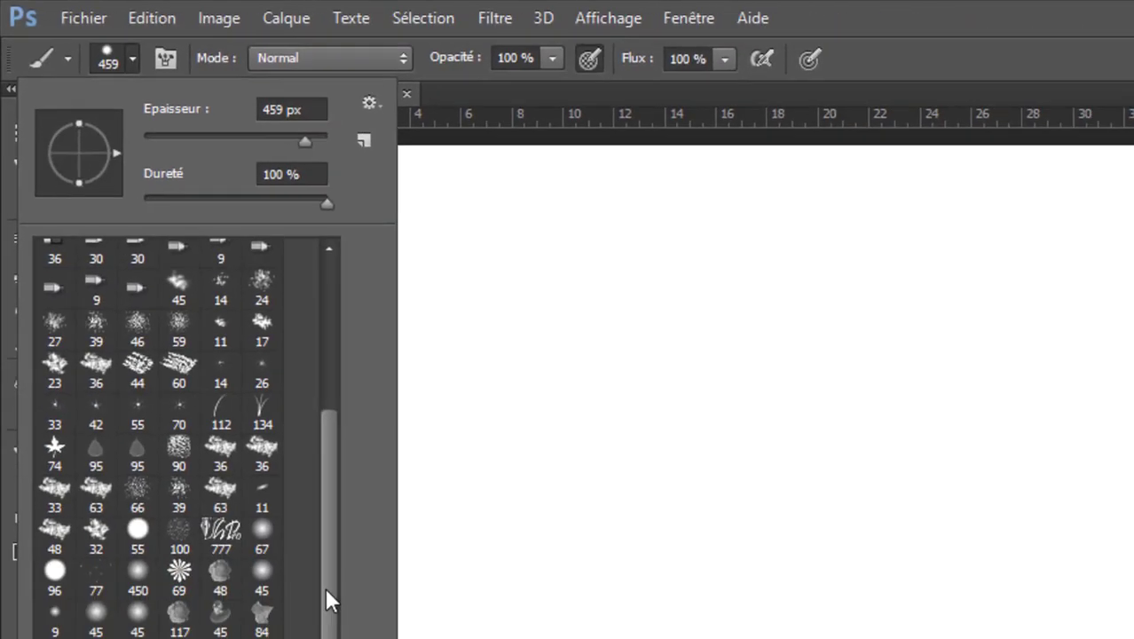
pyautogui.moveTo(325, 587); pyautogui.dragTo(332, 388)
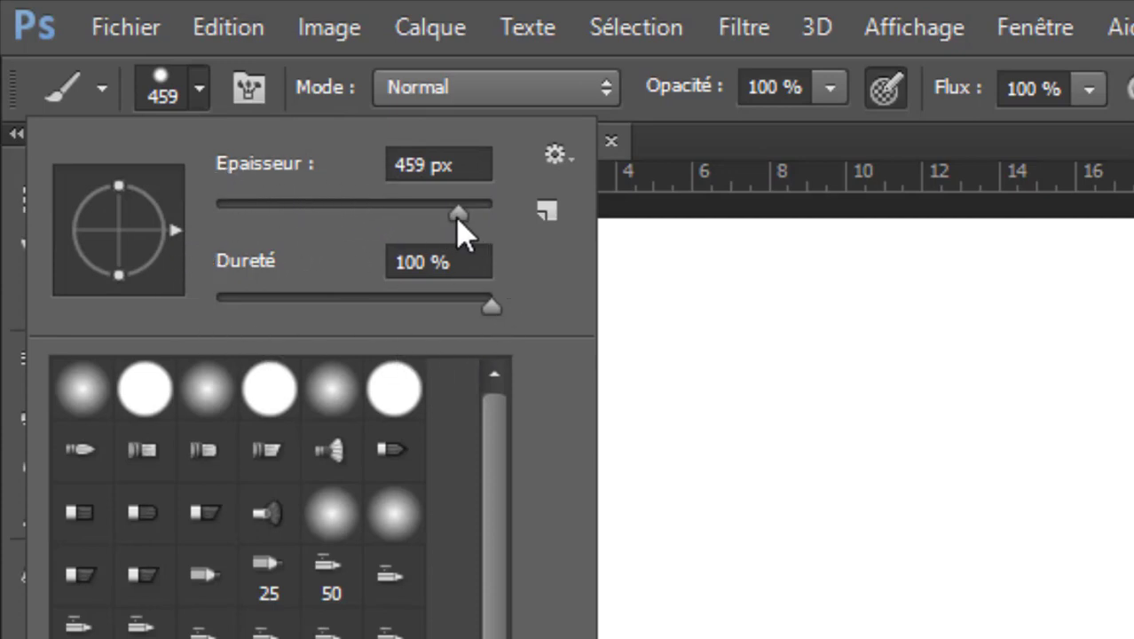
pyautogui.moveTo(458, 222); pyautogui.dragTo(350, 216)
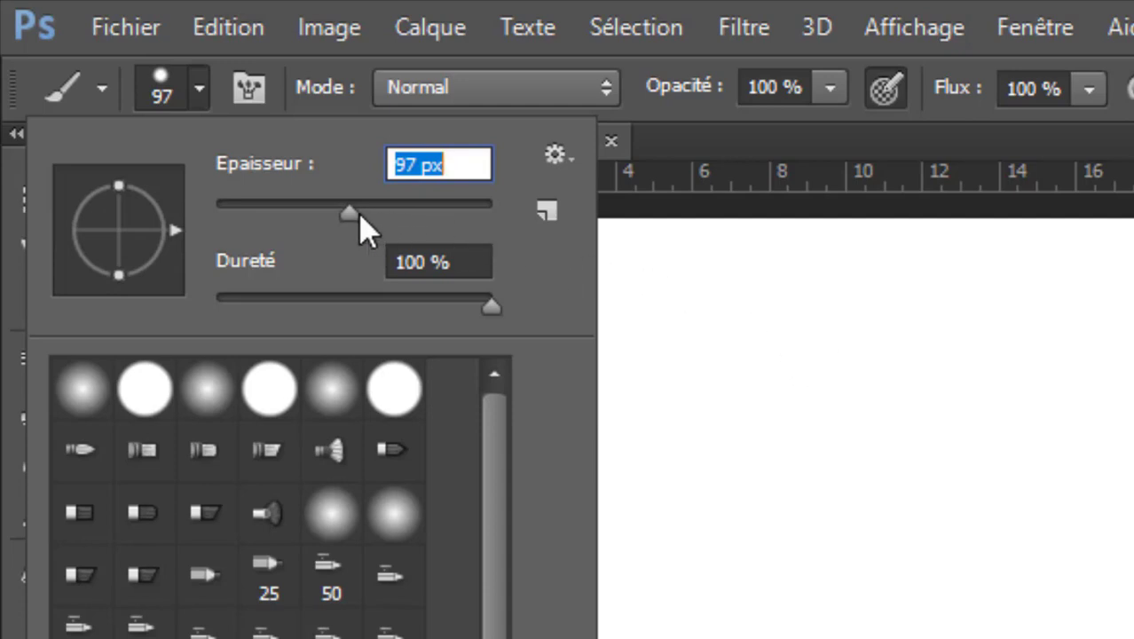
pyautogui.moveTo(359, 215); pyautogui.dragTo(453, 214)
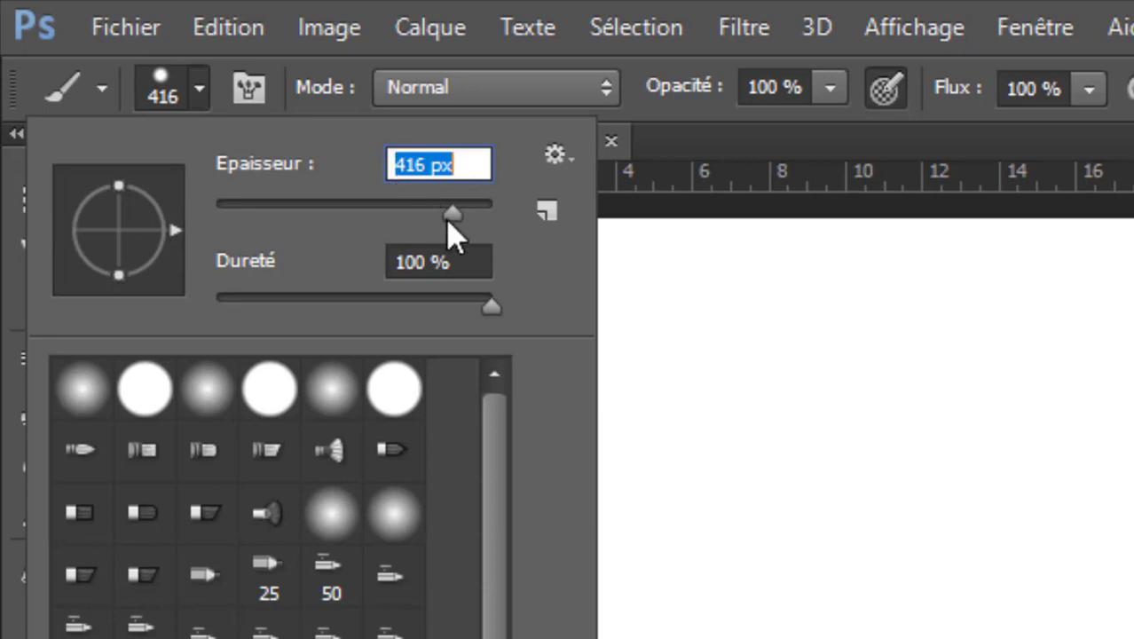
pyautogui.moveTo(456, 217); pyautogui.dragTo(464, 213)
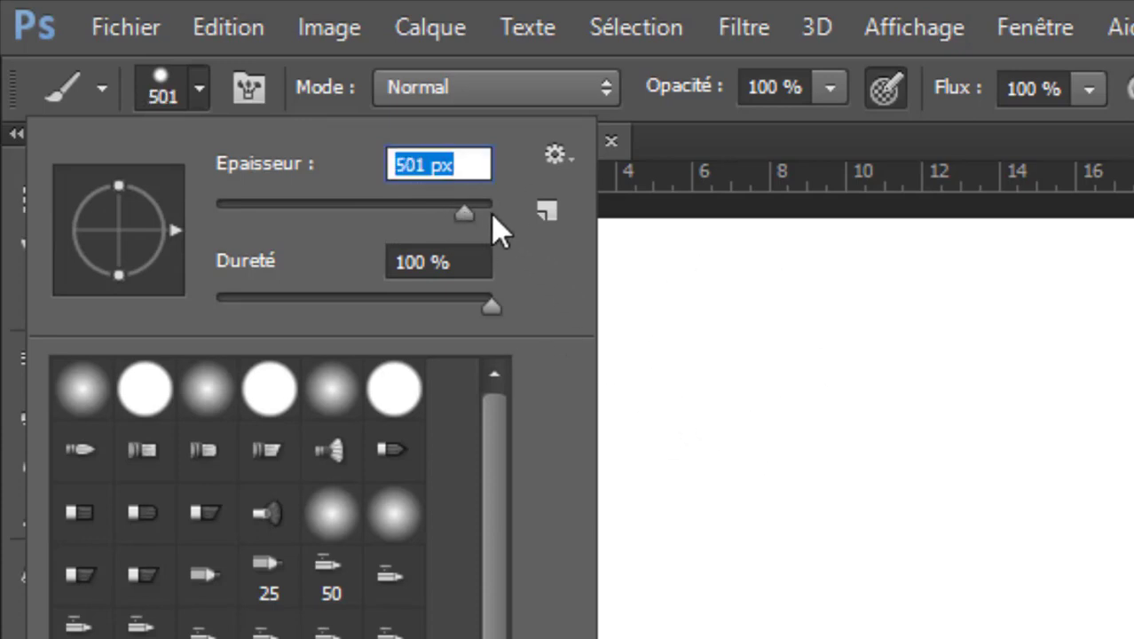
pyautogui.moveTo(465, 213); pyautogui.dragTo(457, 222)
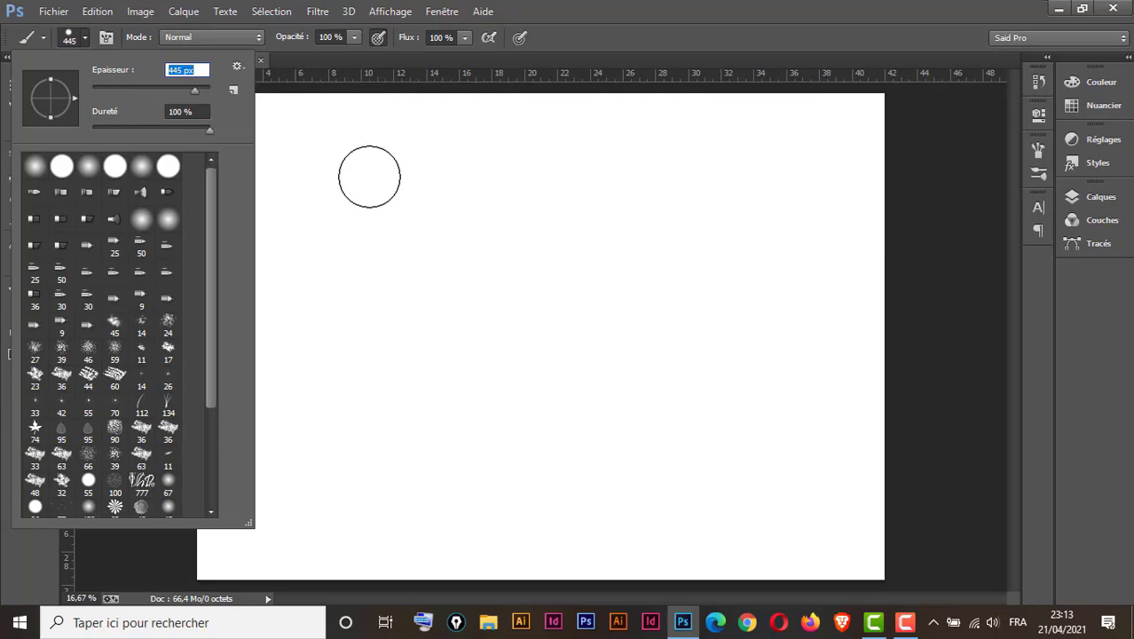
# Paint and undo test strokes at the current size and 113 px, then set the brush to 700 px.
pyautogui.moveTo(370, 175); pyautogui.dragTo(366, 377)
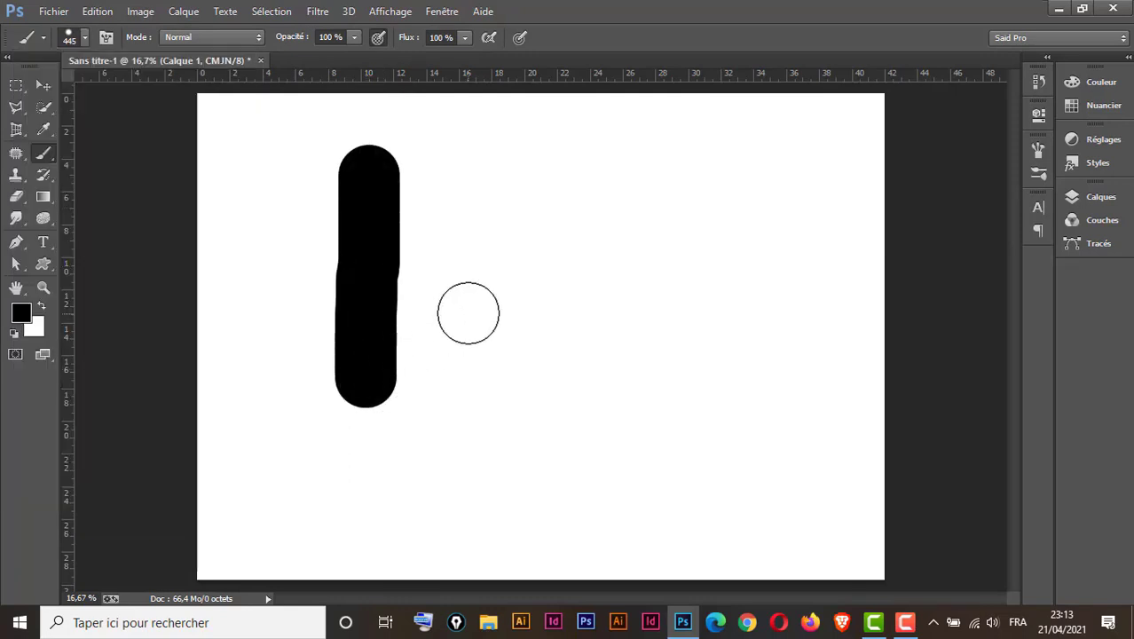
pyautogui.hotkey('ctrl', 'z')
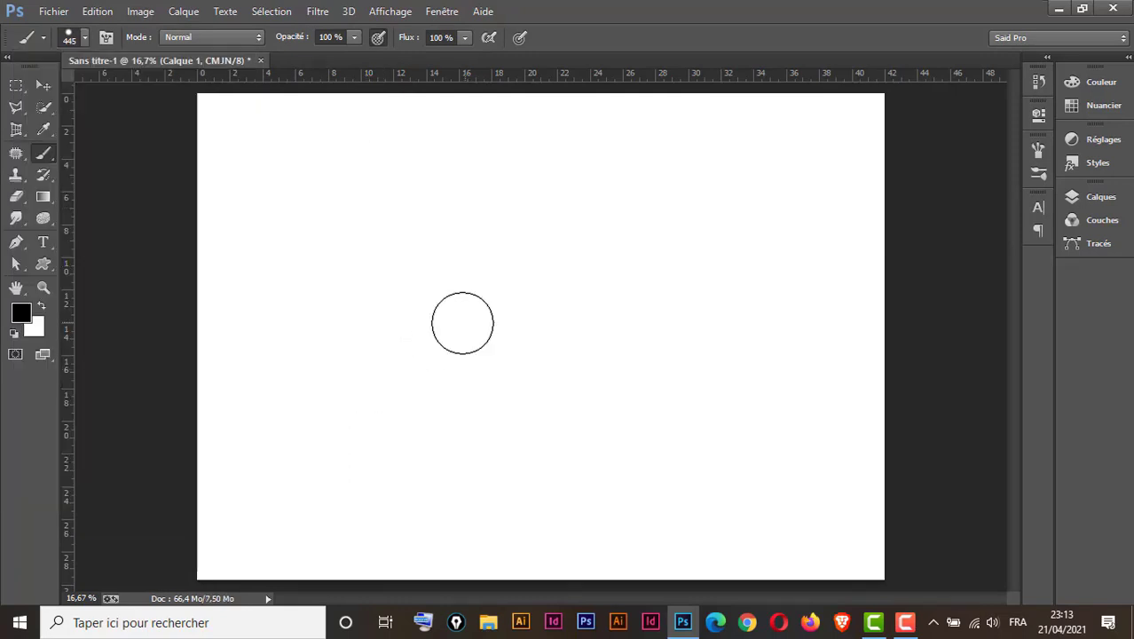
pyautogui.click(87, 35)
pyautogui.moveTo(193, 91); pyautogui.dragTo(154, 90)
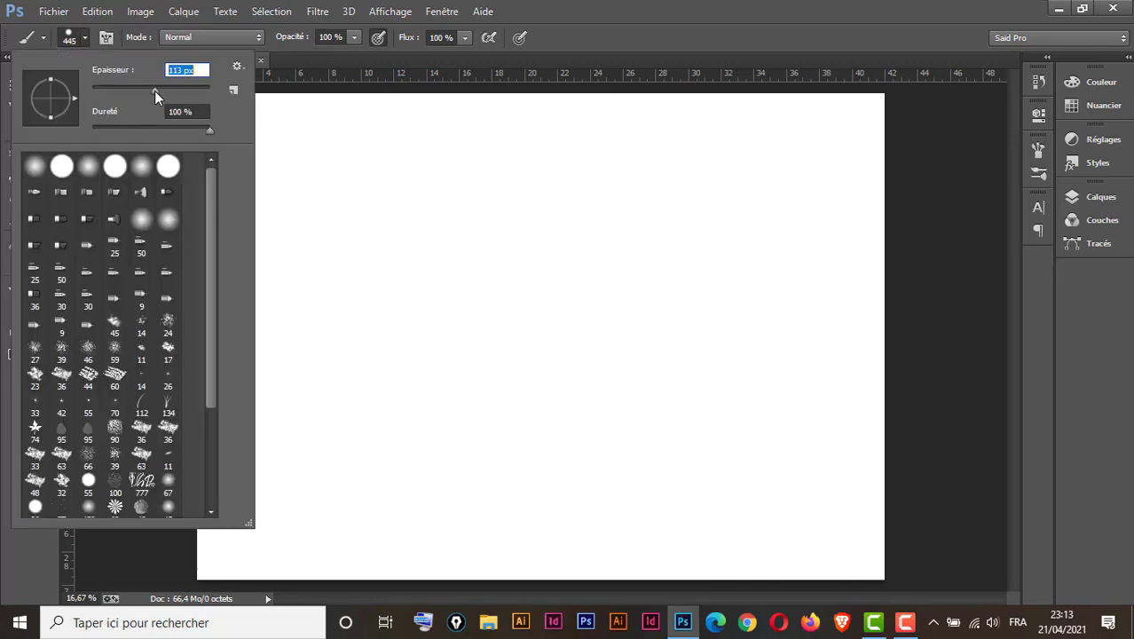
pyautogui.moveTo(359, 160); pyautogui.dragTo(359, 365)
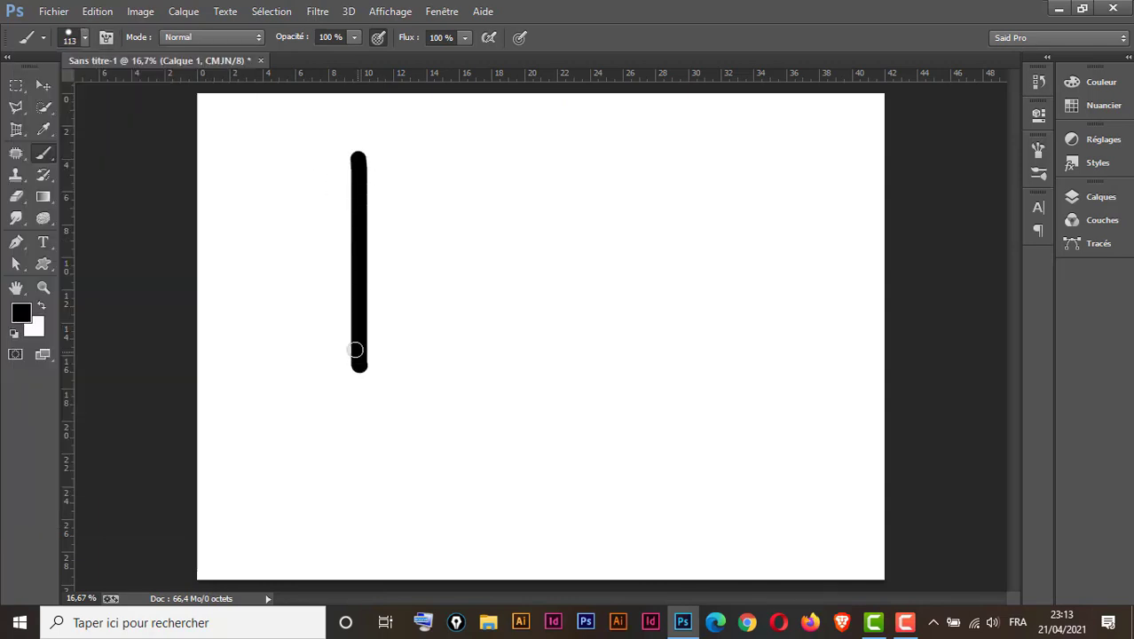
pyautogui.hotkey('ctrl', 'z')
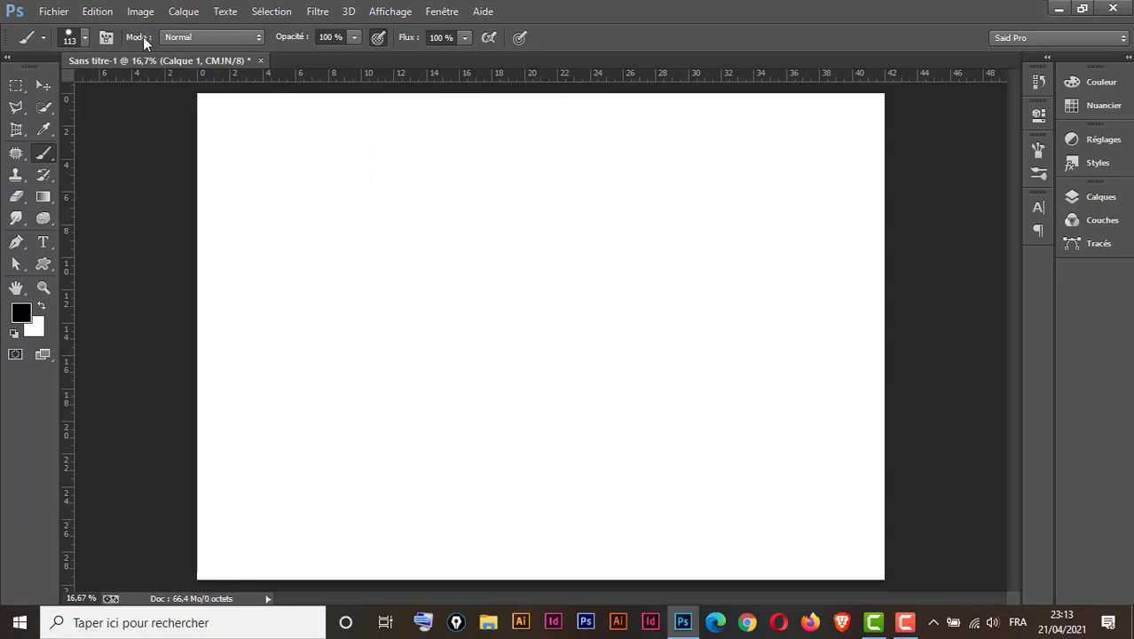
pyautogui.click(86, 38)
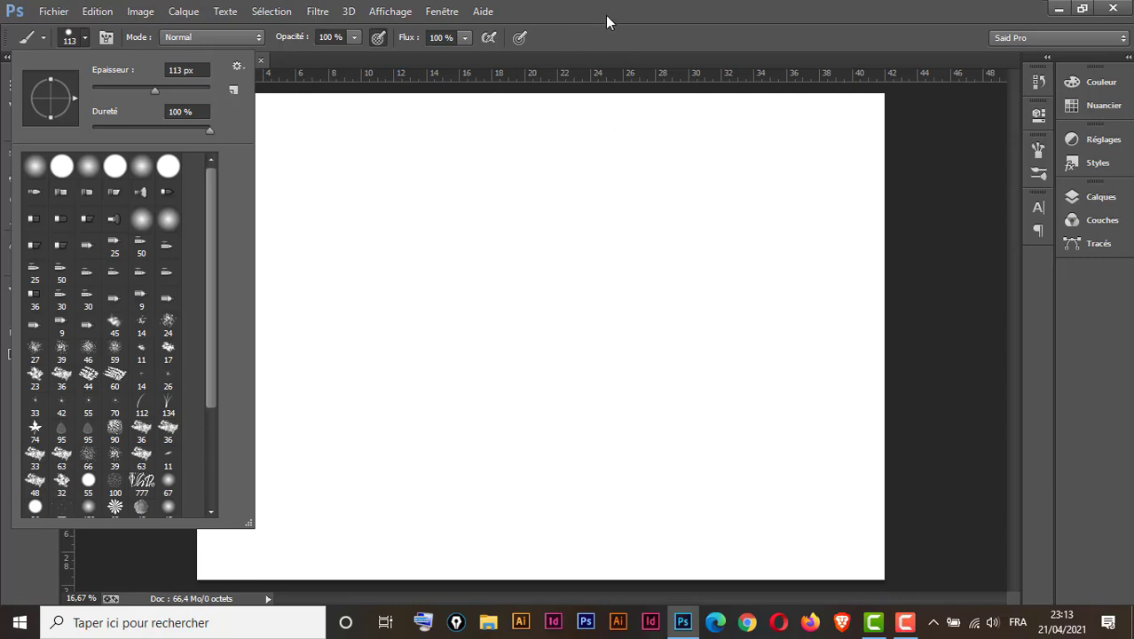
pyautogui.press('!')
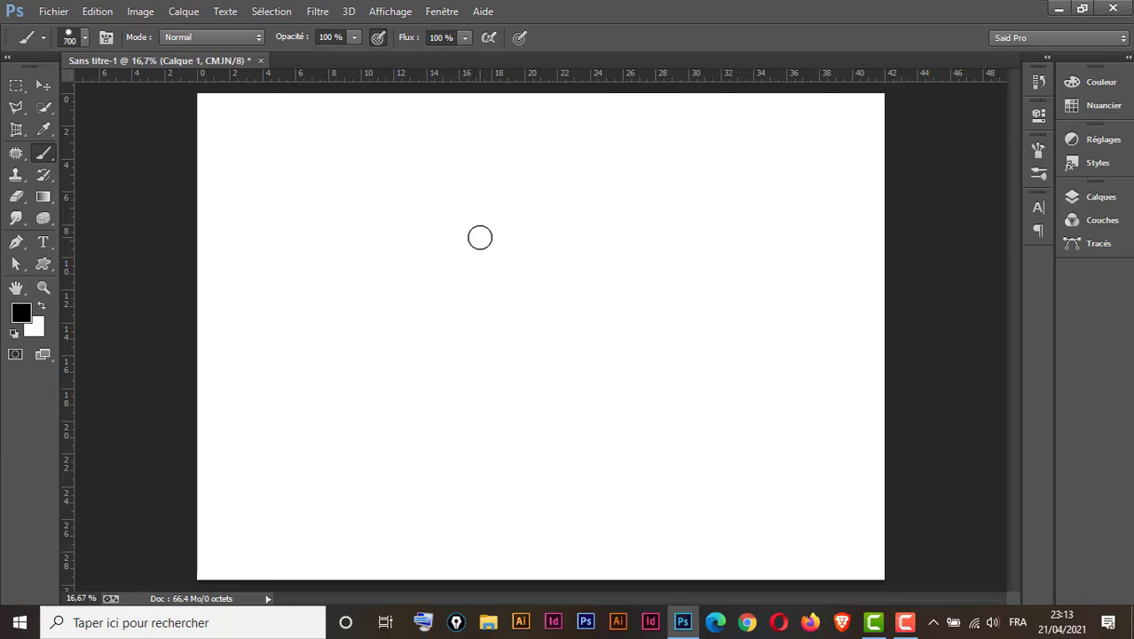
# Paint a 700 px test stroke, shrink the brush to 250 px with [, paint again, and undo both.
pyautogui.moveTo(357, 206); pyautogui.dragTo(370, 330)
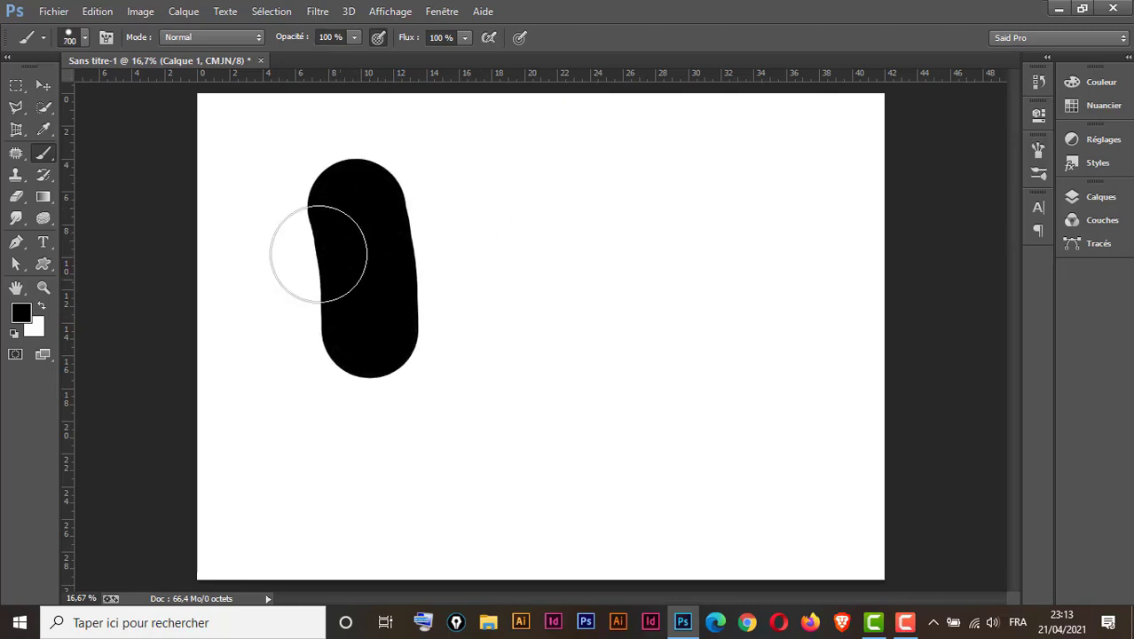
pyautogui.click(85, 38)
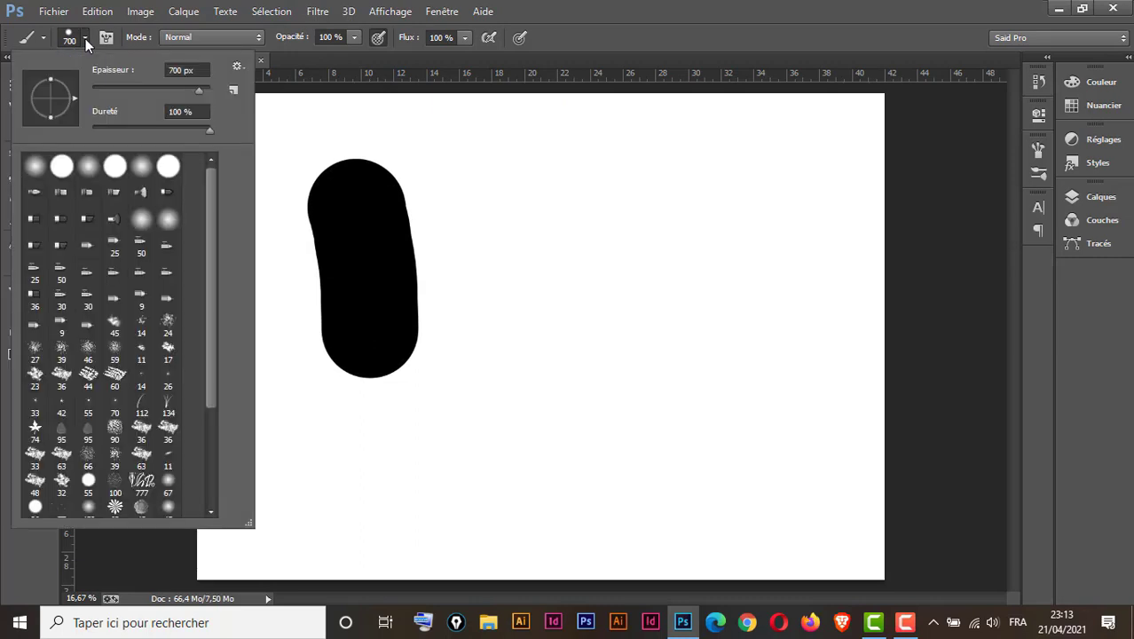
pyautogui.click(85, 38)
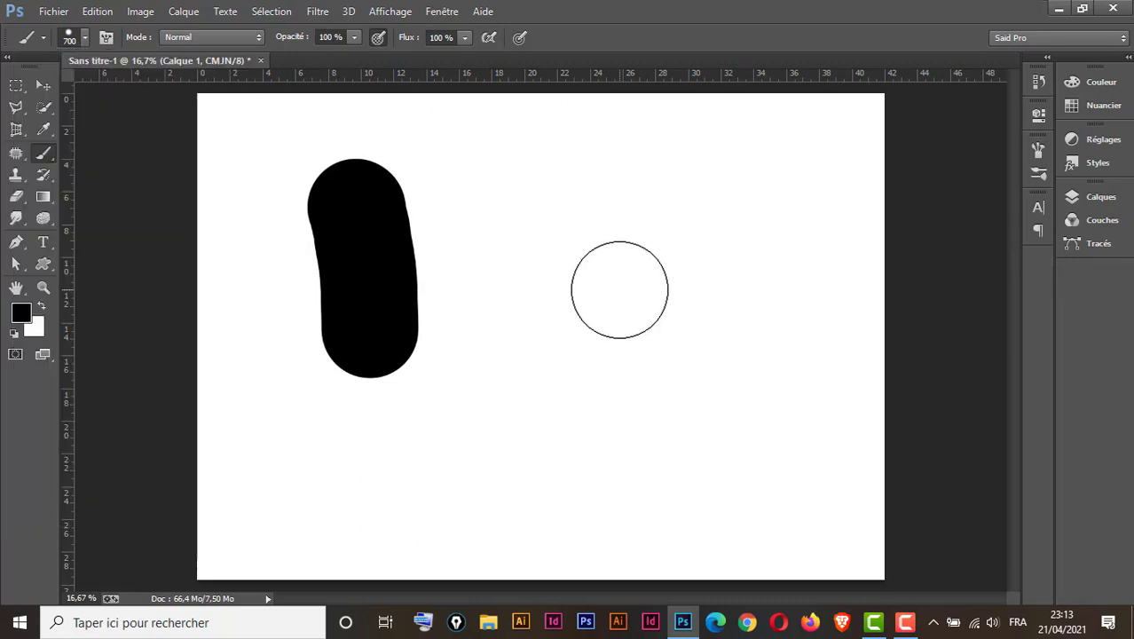
pyautogui.press(':')
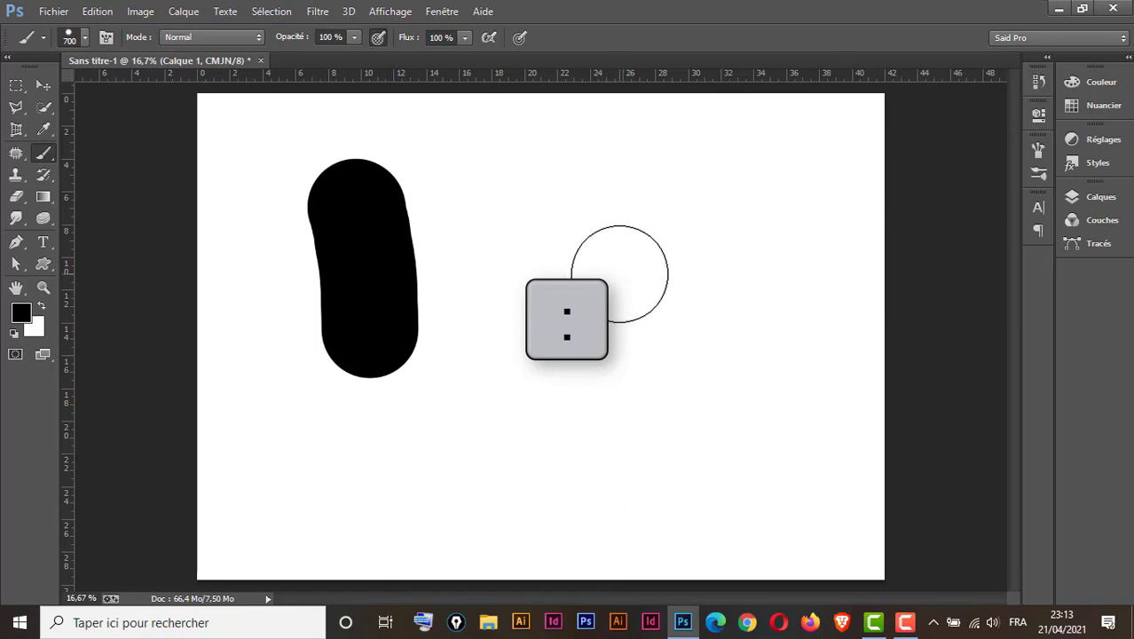
pyautogui.press('[')
pyautogui.press('[')
pyautogui.press('[')
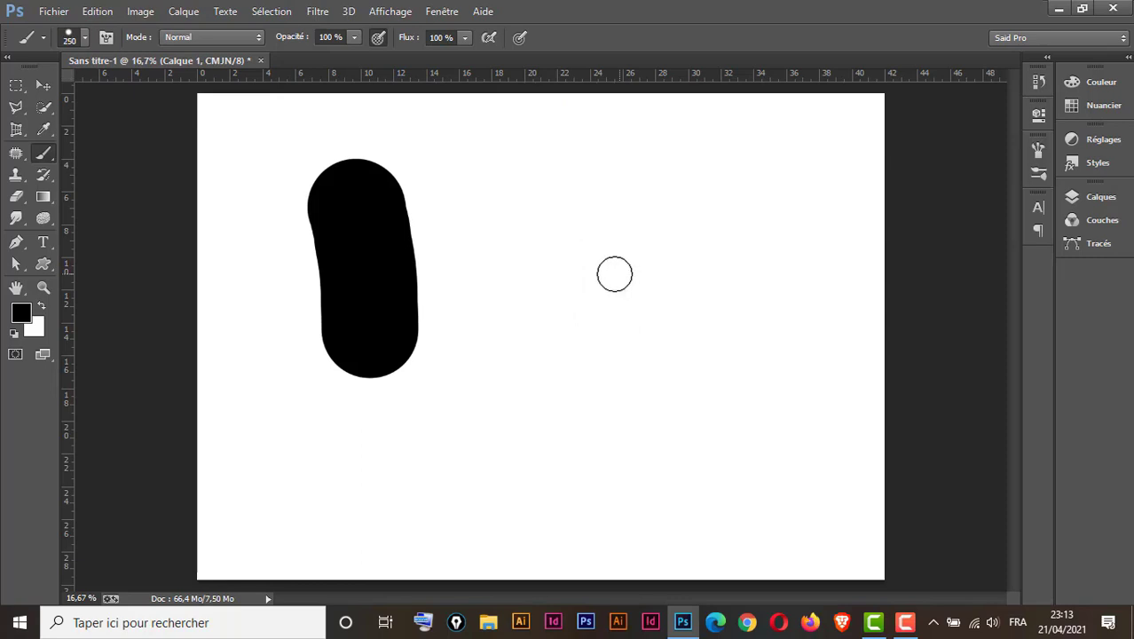
pyautogui.moveTo(567, 163); pyautogui.dragTo(583, 268)
pyautogui.moveTo(590, 330); pyautogui.dragTo(592, 380)
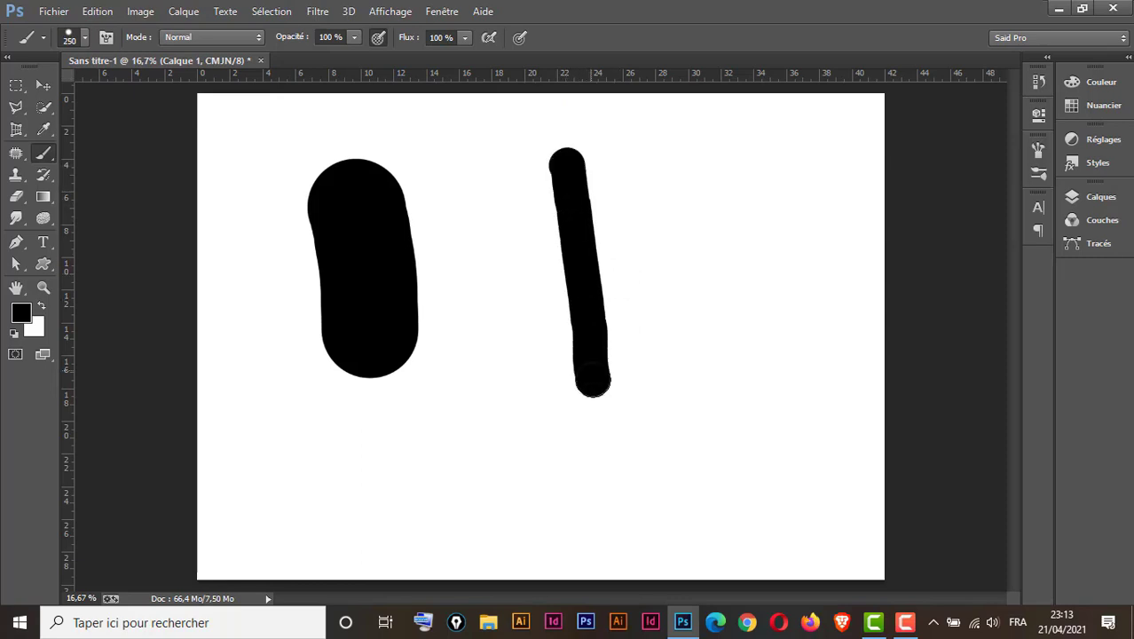
pyautogui.hotkey('ctrl', 'alt', 'z')
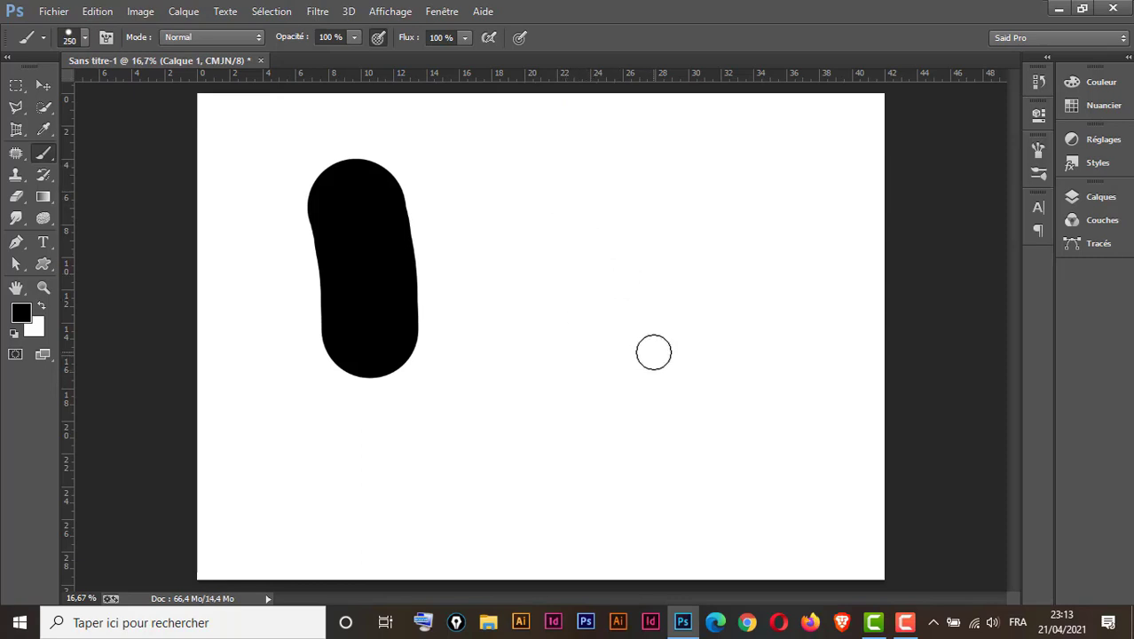
pyautogui.hotkey('ctrl', 'alt', 'z')
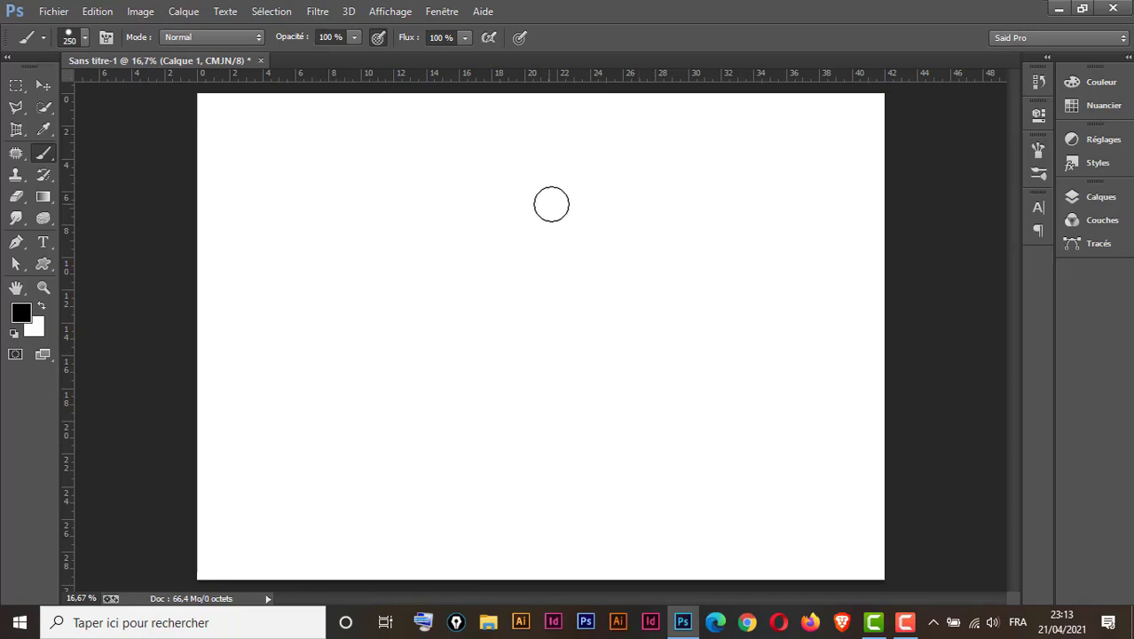
# Shrink the brush using the right-click brush preset picker on the canvas.
pyautogui.click(86, 36)
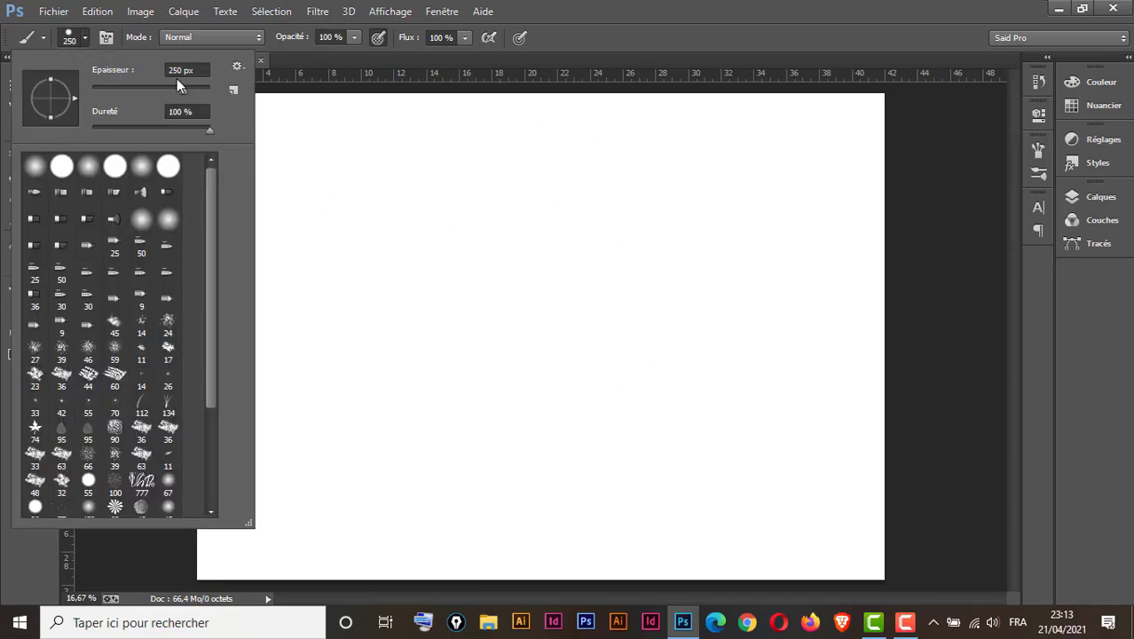
pyautogui.click(85, 39)
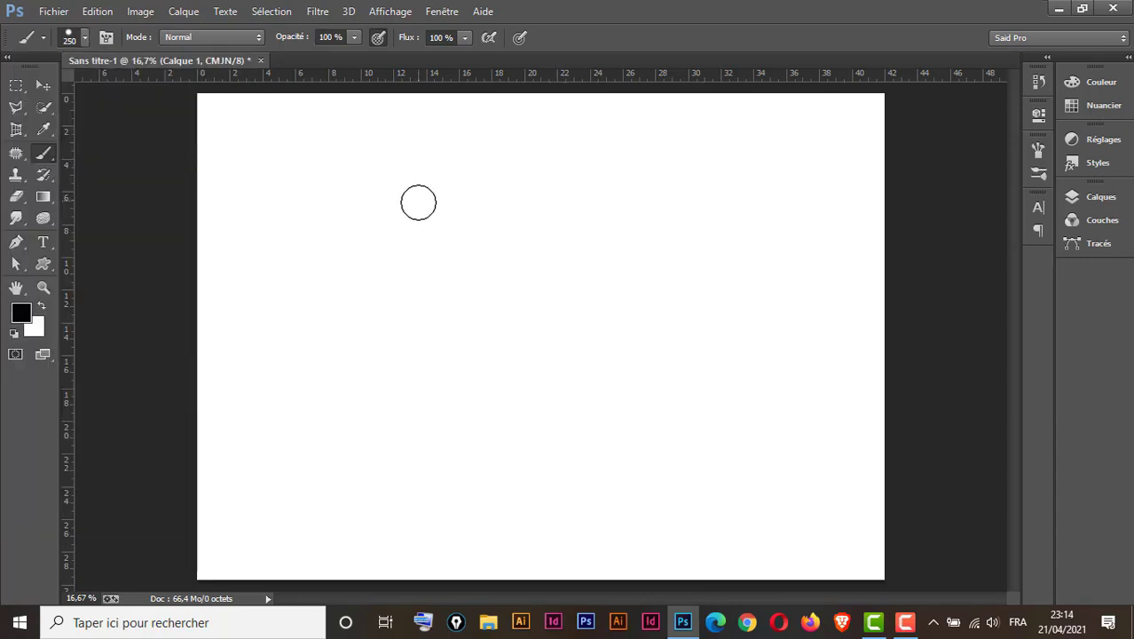
pyautogui.click(85, 40)
pyautogui.click(84, 40)
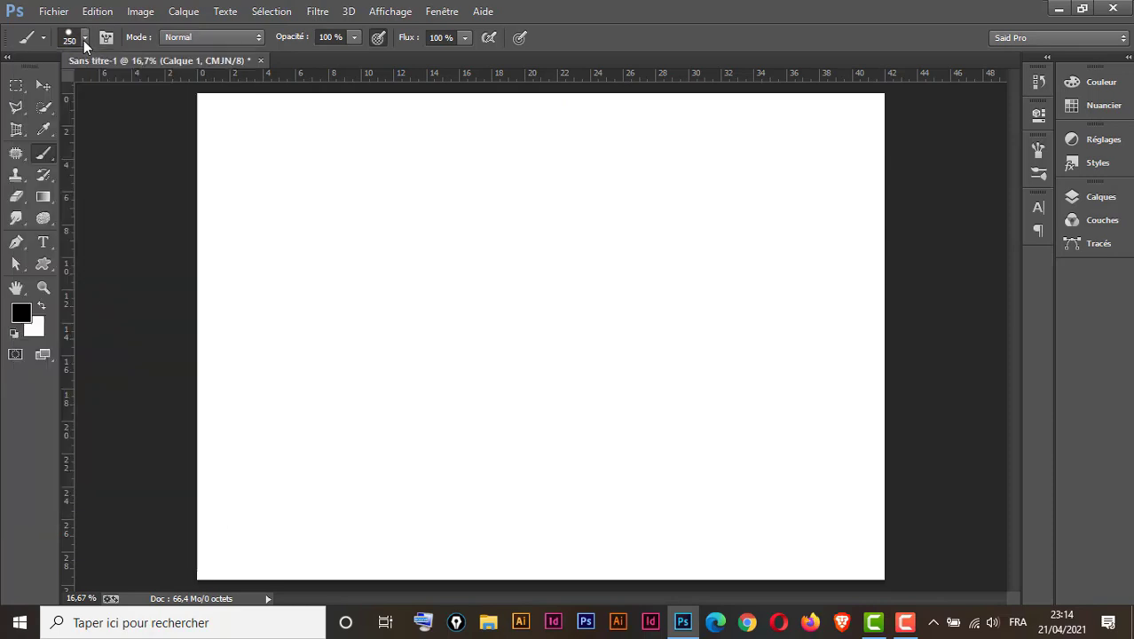
pyautogui.rightClick(406, 176)
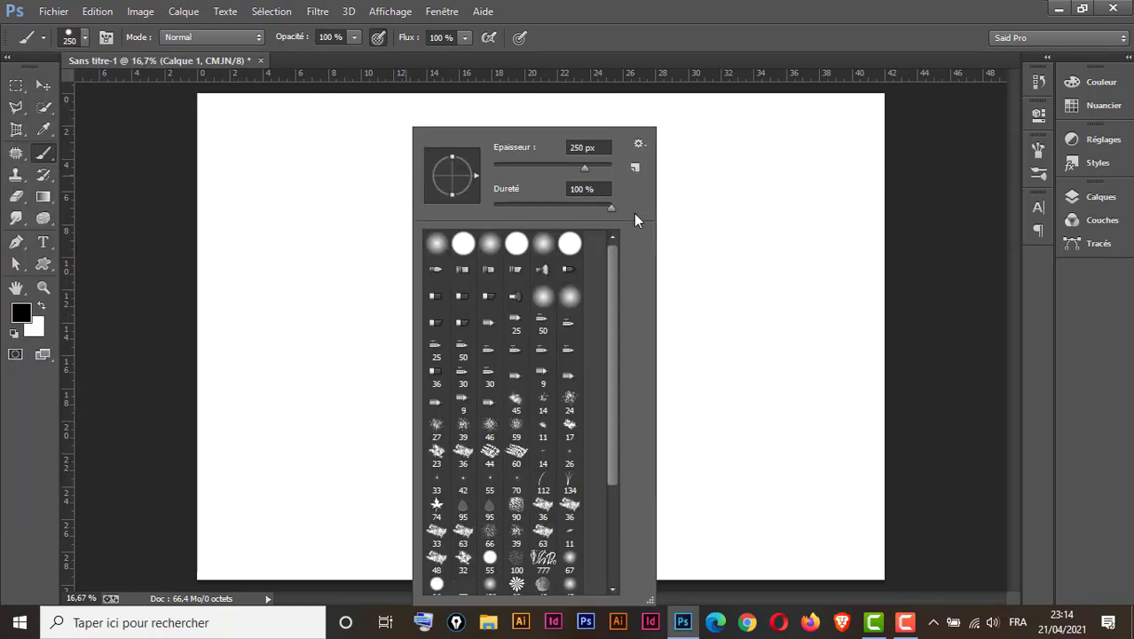
pyautogui.moveTo(584, 170); pyautogui.dragTo(588, 167)
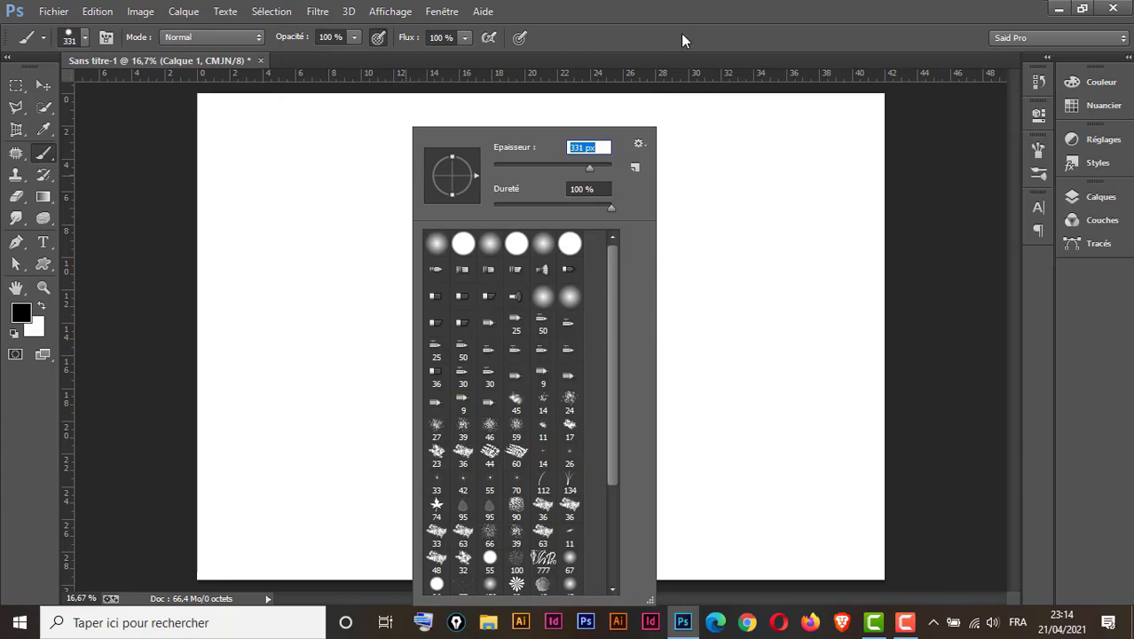
pyautogui.press('Return')
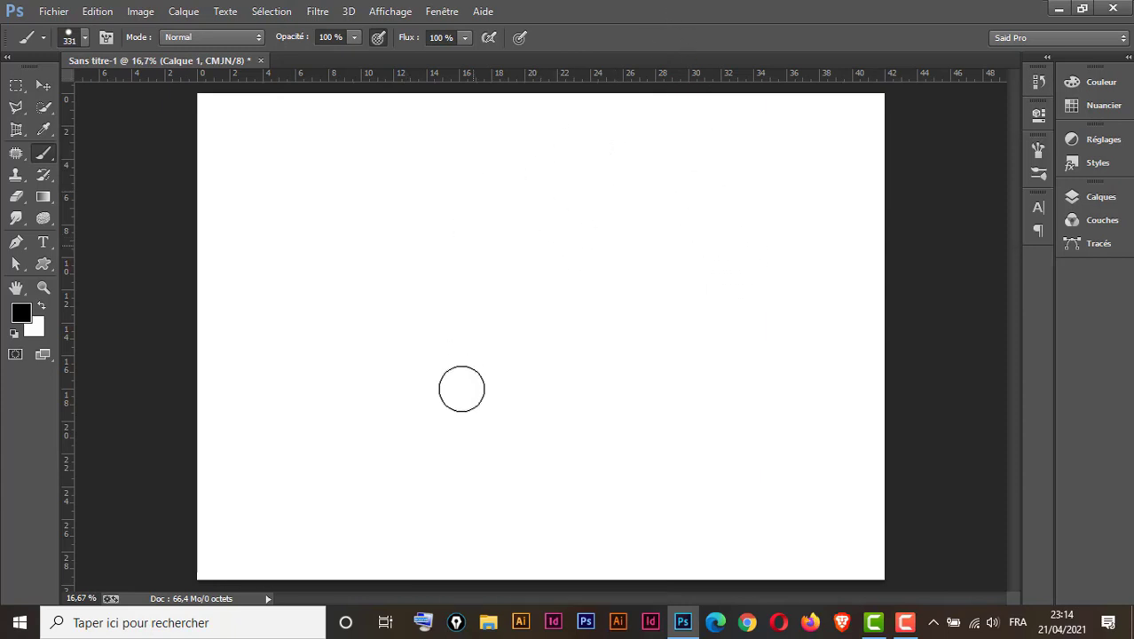
# Paint a thick test stroke, undo it, and set the brush to 360 px.
pyautogui.moveTo(418, 182); pyautogui.dragTo(417, 443)
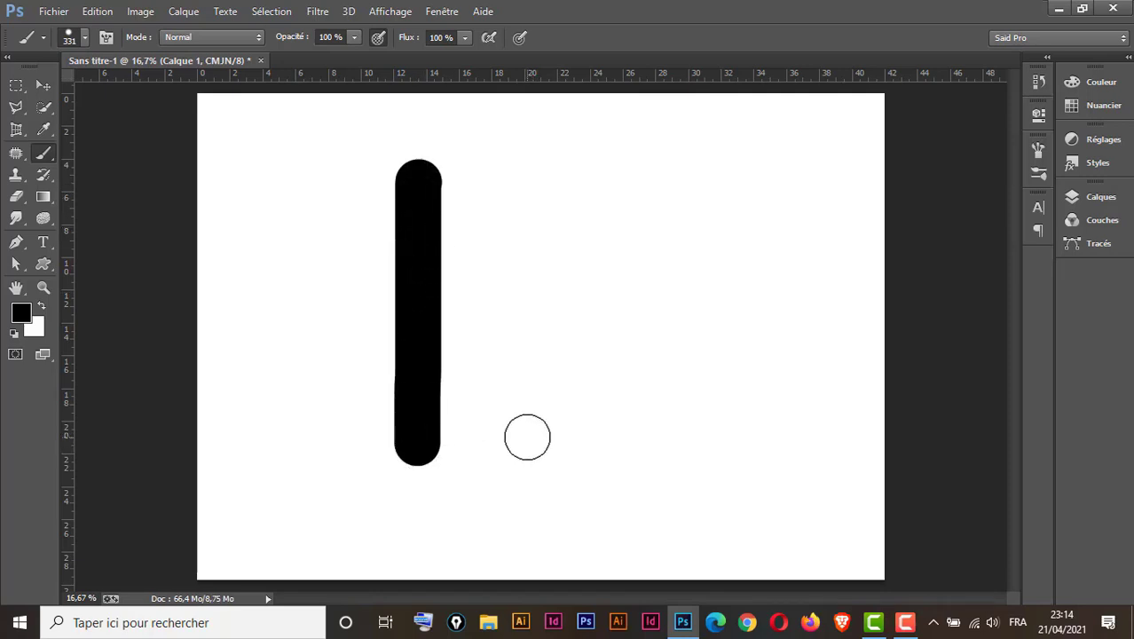
pyautogui.hotkey('ctrl', 'z')
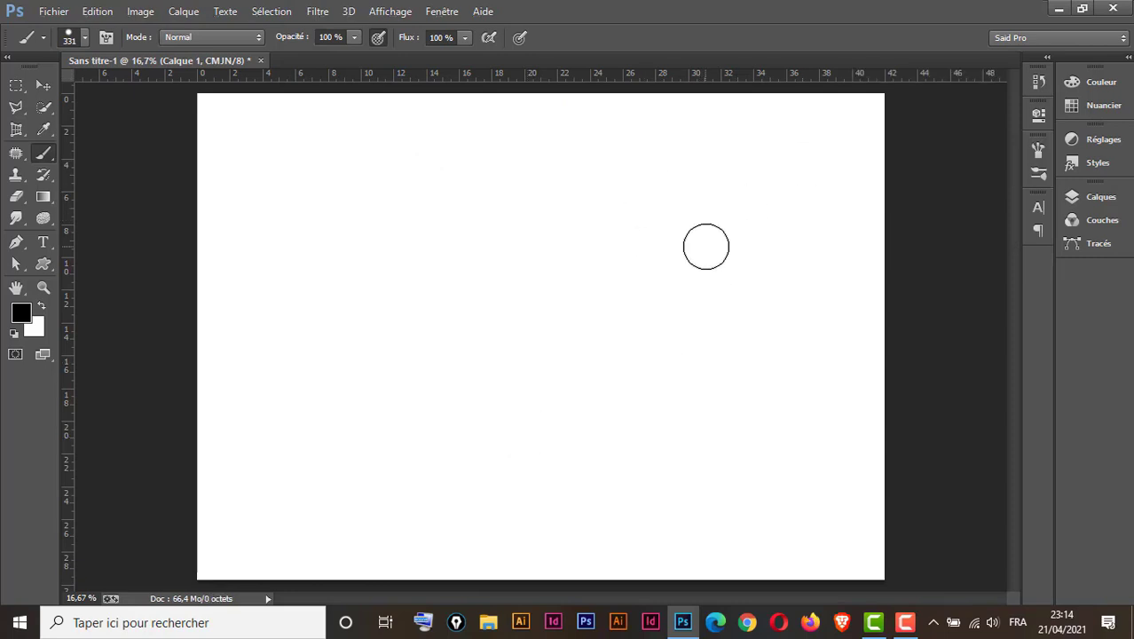
pyautogui.rightClick(534, 184)
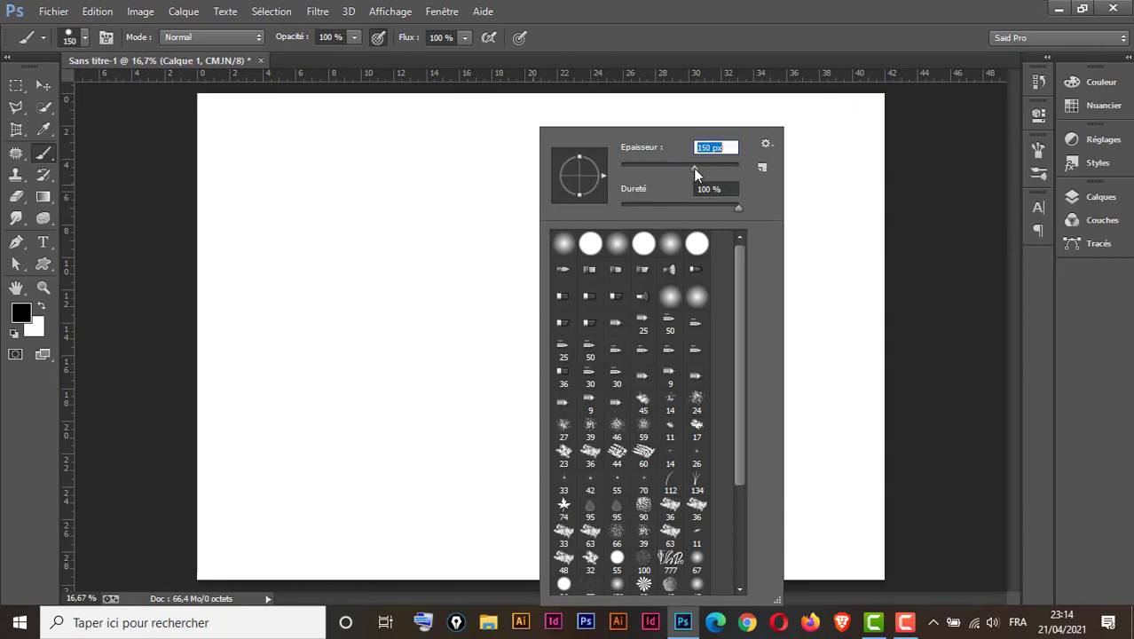
pyautogui.click(659, 11)
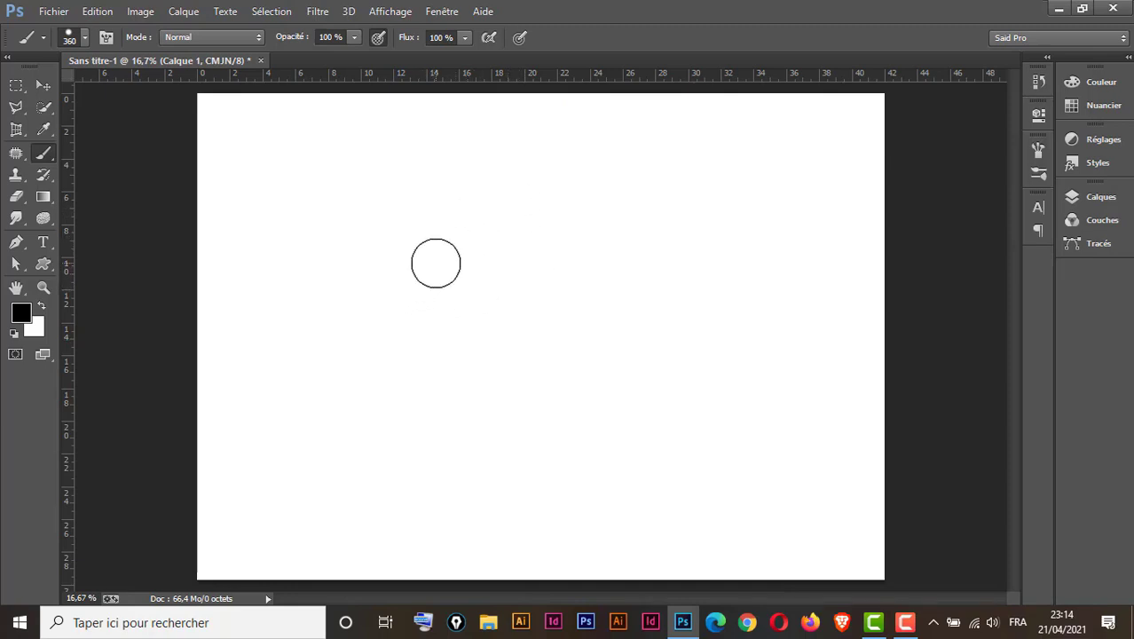
# Resize the brush to 924 px with Alt+right-drag and paint a thick vertical test stroke.
pyautogui.press('alt')
pyautogui.keyDown('alt'); pyautogui.rightClick(446, 257); pyautogui.keyUp('alt')
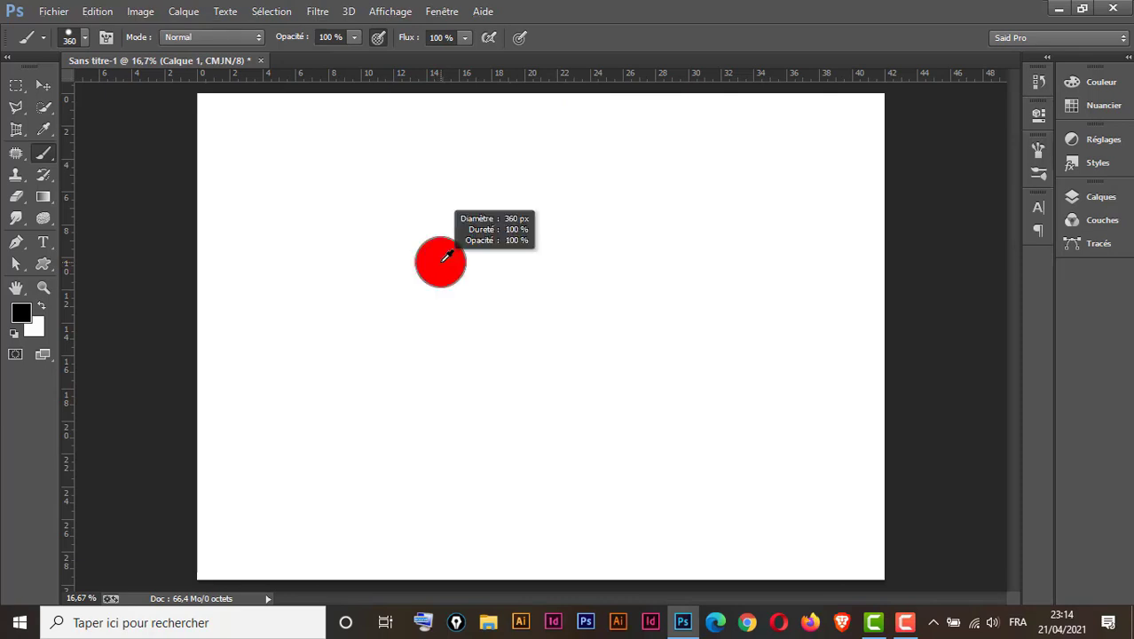
pyautogui.moveTo(448, 263); pyautogui.dragTo(527, 264)
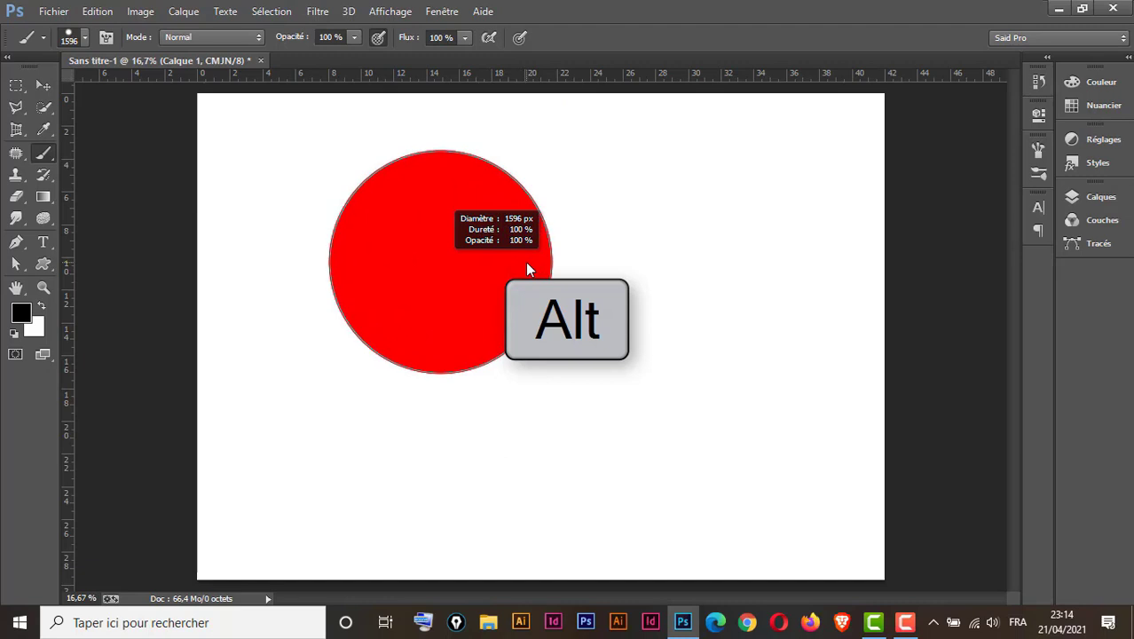
pyautogui.moveTo(527, 265); pyautogui.dragTo(447, 271)
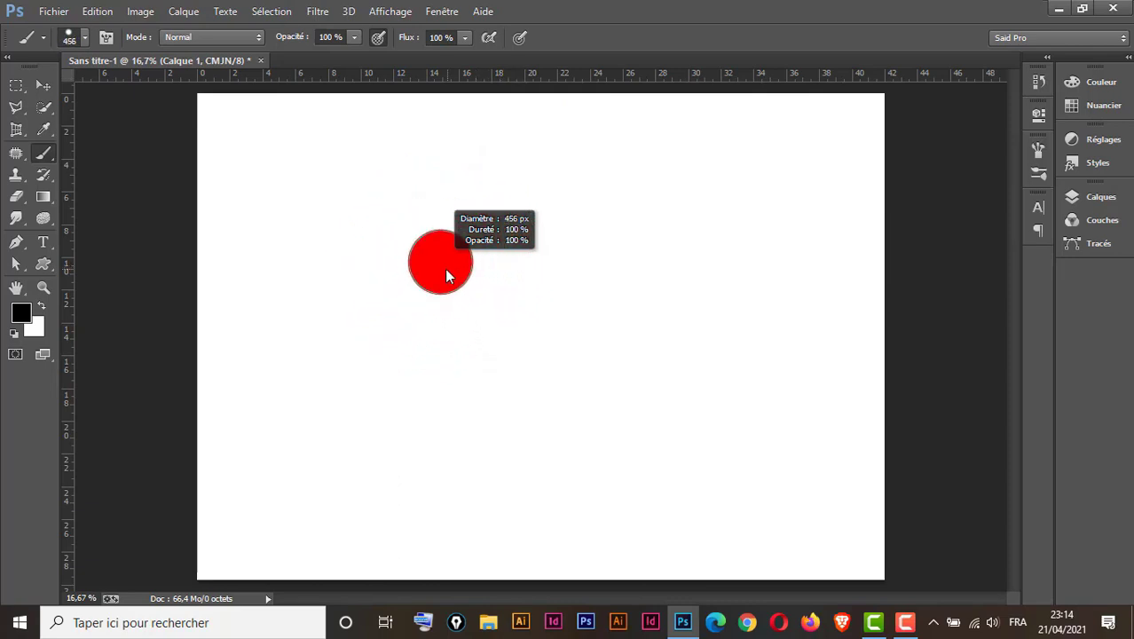
pyautogui.moveTo(442, 269); pyautogui.dragTo(511, 289)
pyautogui.moveTo(589, 207); pyautogui.dragTo(589, 411)
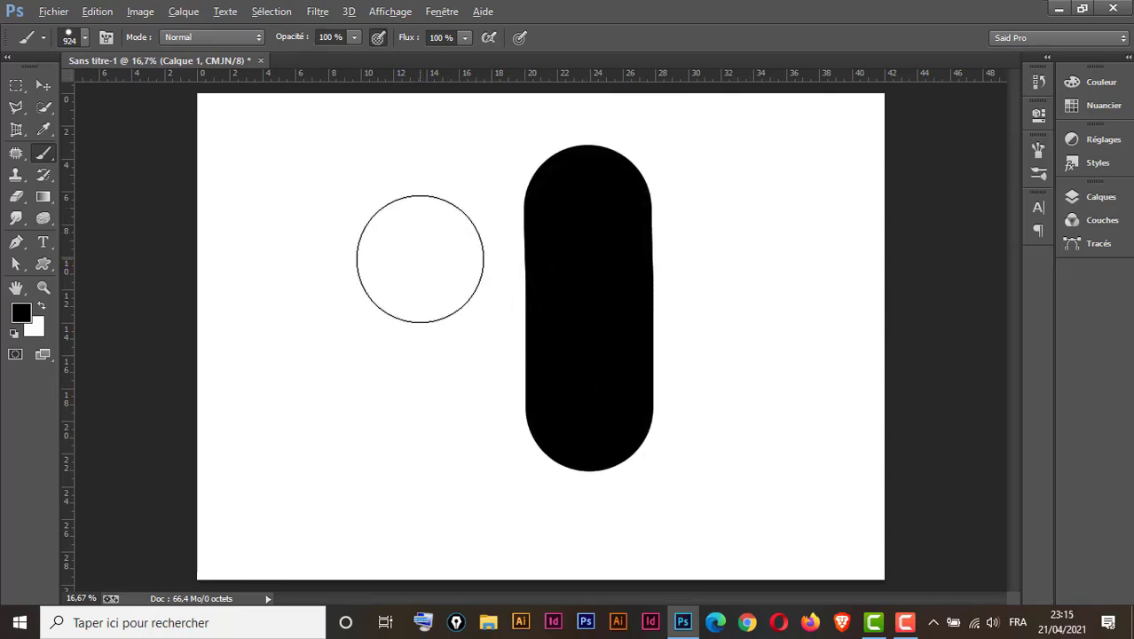
# Shrink the brush to 264 px, paint a thinner stroke, then undo both strokes.
pyautogui.keyDown('alt'); pyautogui.rightClick(422, 264); pyautogui.keyUp('alt')
pyautogui.moveTo(422, 260); pyautogui.dragTo(372, 267)
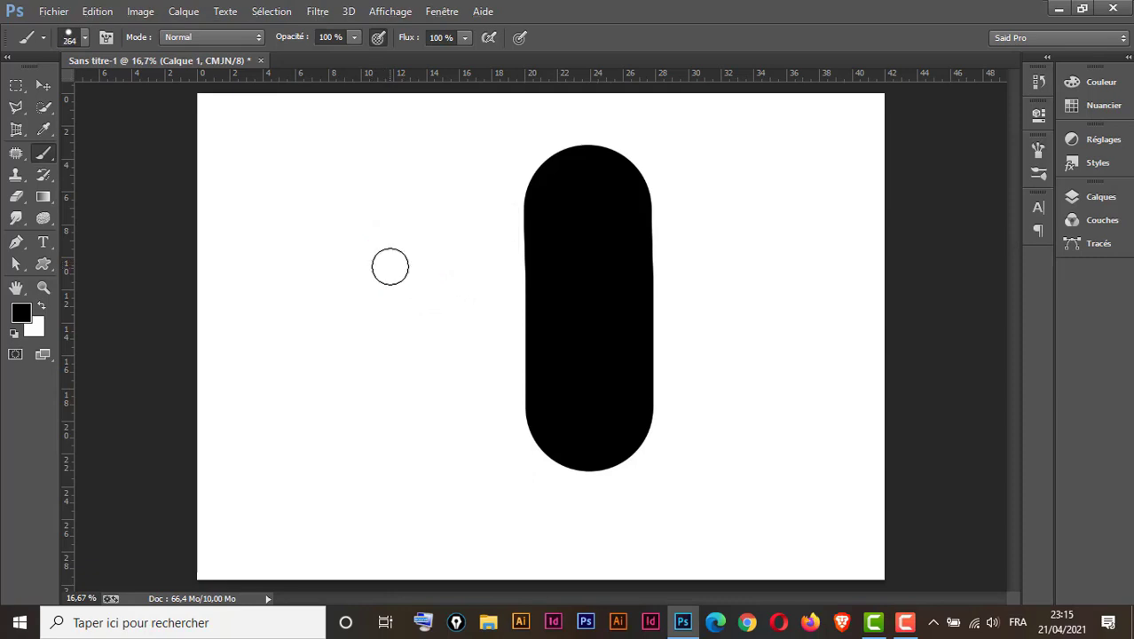
pyautogui.moveTo(403, 204); pyautogui.dragTo(417, 435)
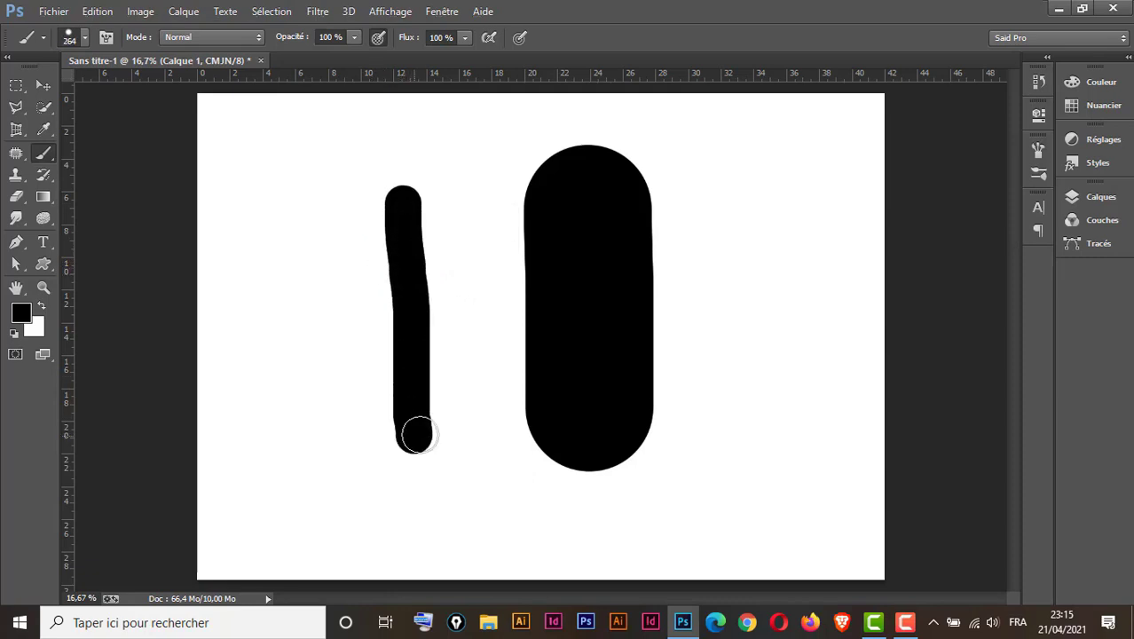
pyautogui.hotkey('ctrl', 'alt', 'z')
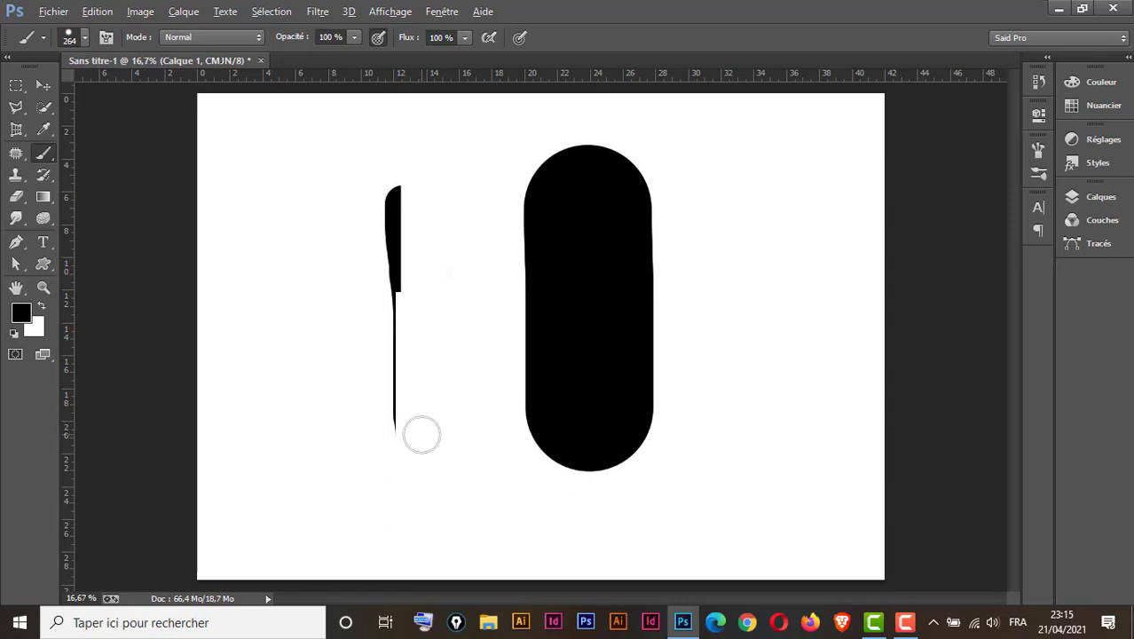
pyautogui.hotkey('ctrl', 'alt', 'z')
pyautogui.hotkey('ctrl', 'alt', 'z')
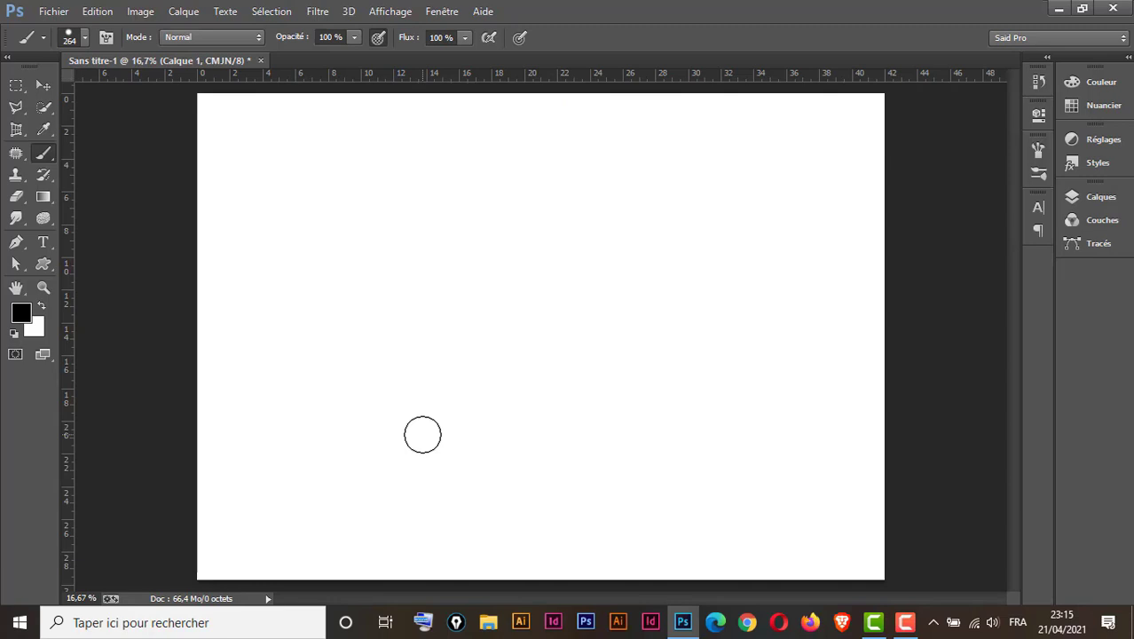
# Set the brush to 468 px at 100% hardness and paint a thick vertical stroke down the left.
pyautogui.click(83, 37)
pyautogui.click(84, 37)
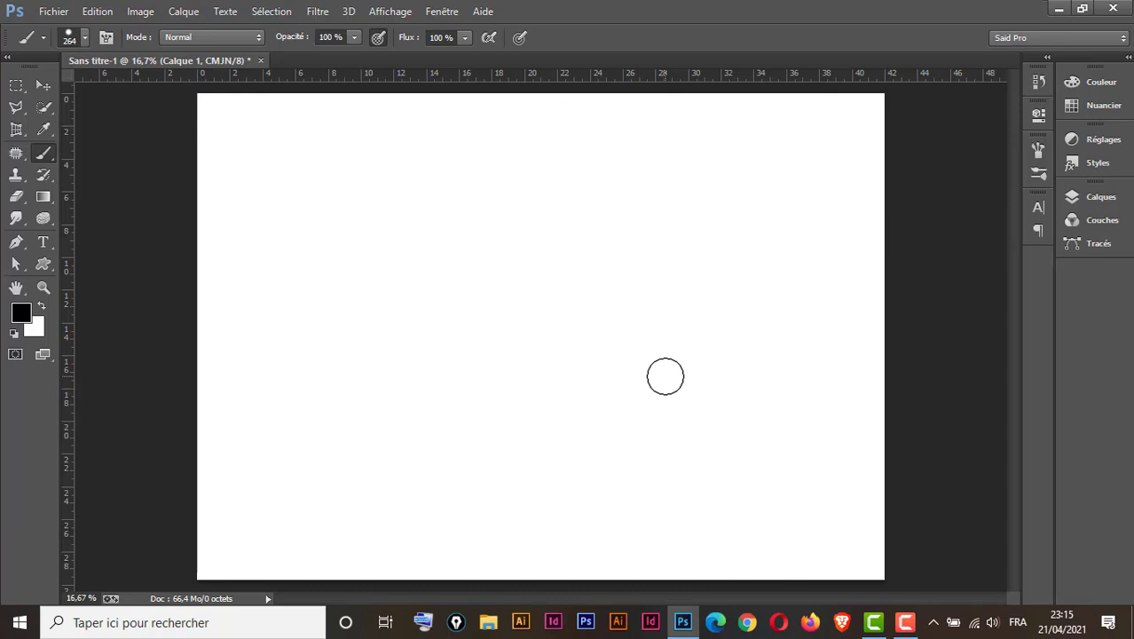
pyautogui.rightClick(501, 202)
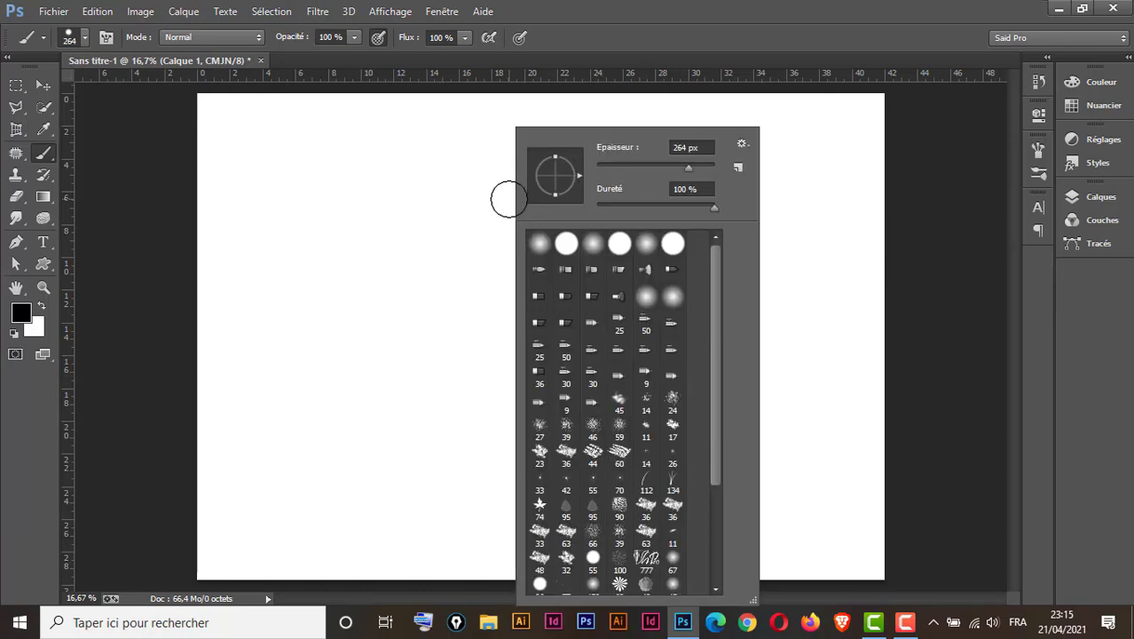
pyautogui.click(594, 10)
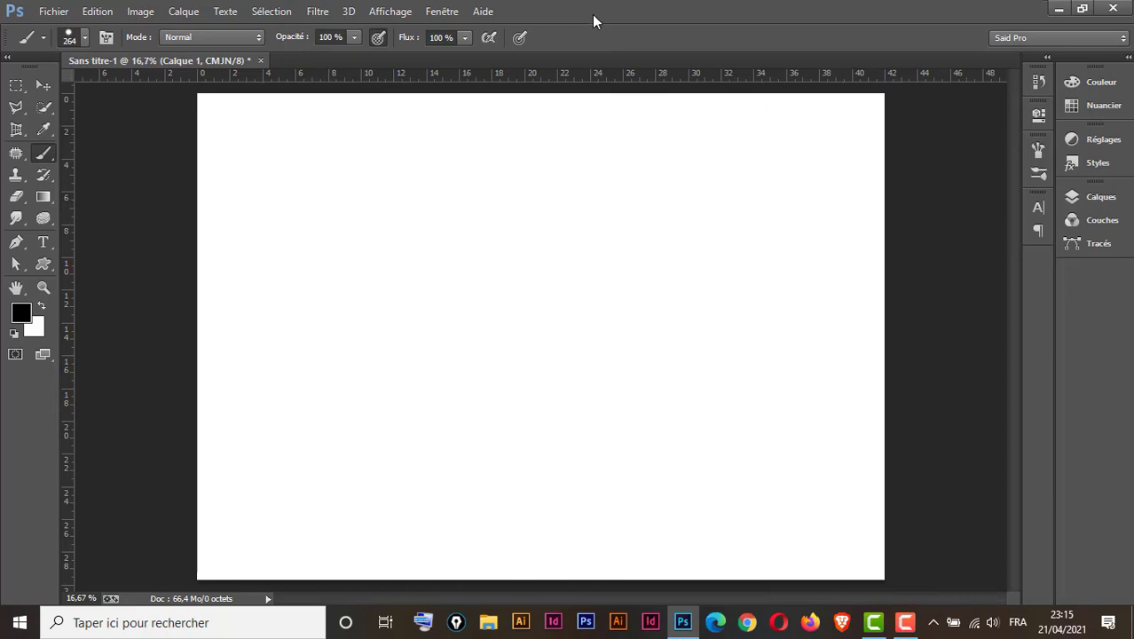
pyautogui.moveTo(533, 189)
pyautogui.mouseDown()
pyautogui.moveTo(595, 191)
pyautogui.moveTo(548, 189)
pyautogui.mouseUp()
pyautogui.click(86, 38)
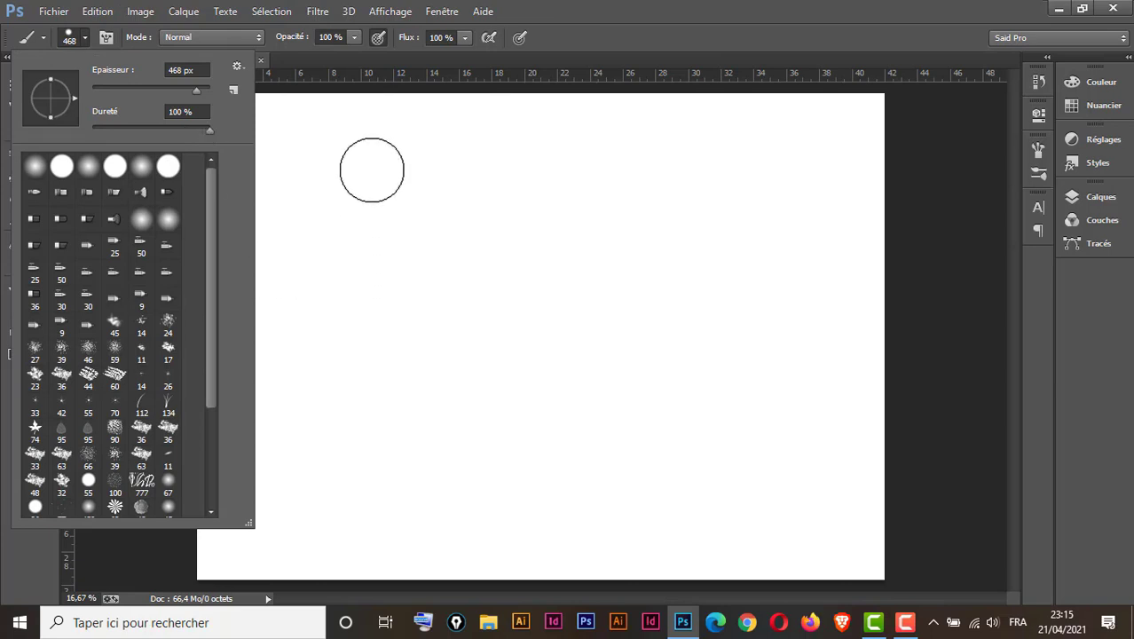
pyautogui.moveTo(355, 169); pyautogui.dragTo(345, 446)
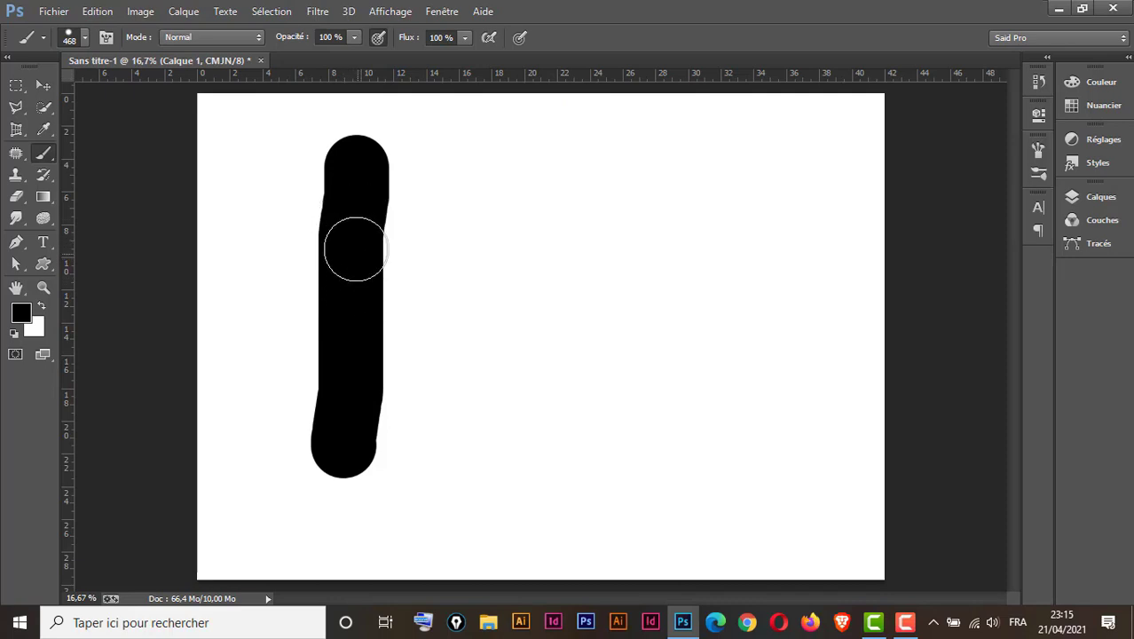
# Paint soft-edged test strokes at 0% hardness, including one at 161 px, then undo them all.
pyautogui.click(84, 36)
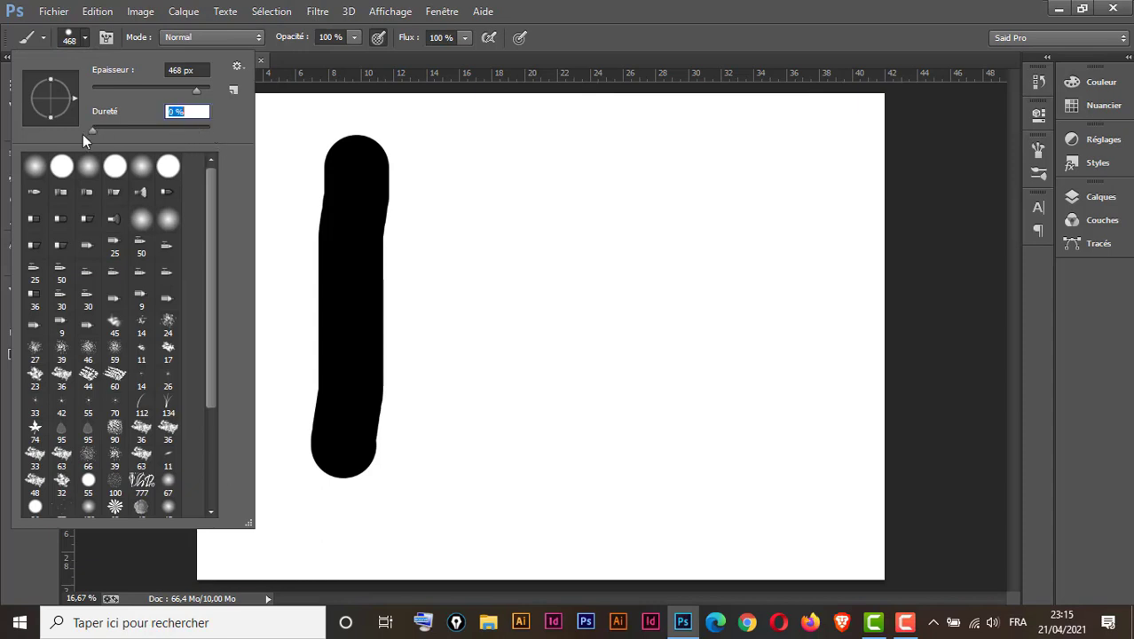
pyautogui.click(480, 170)
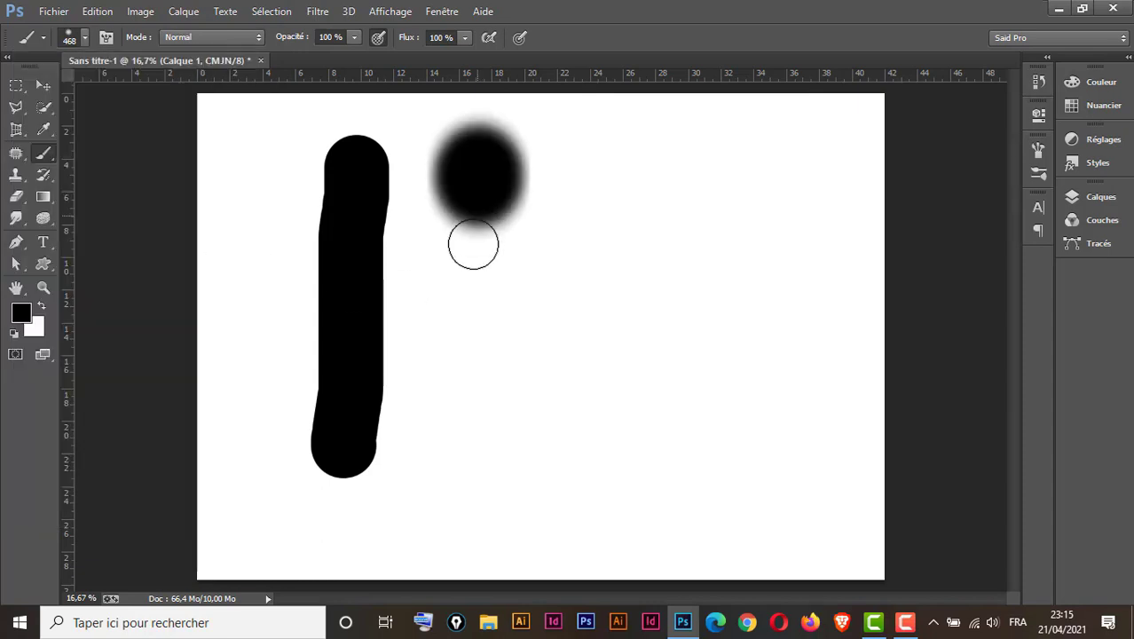
pyautogui.moveTo(473, 245); pyautogui.dragTo(473, 511)
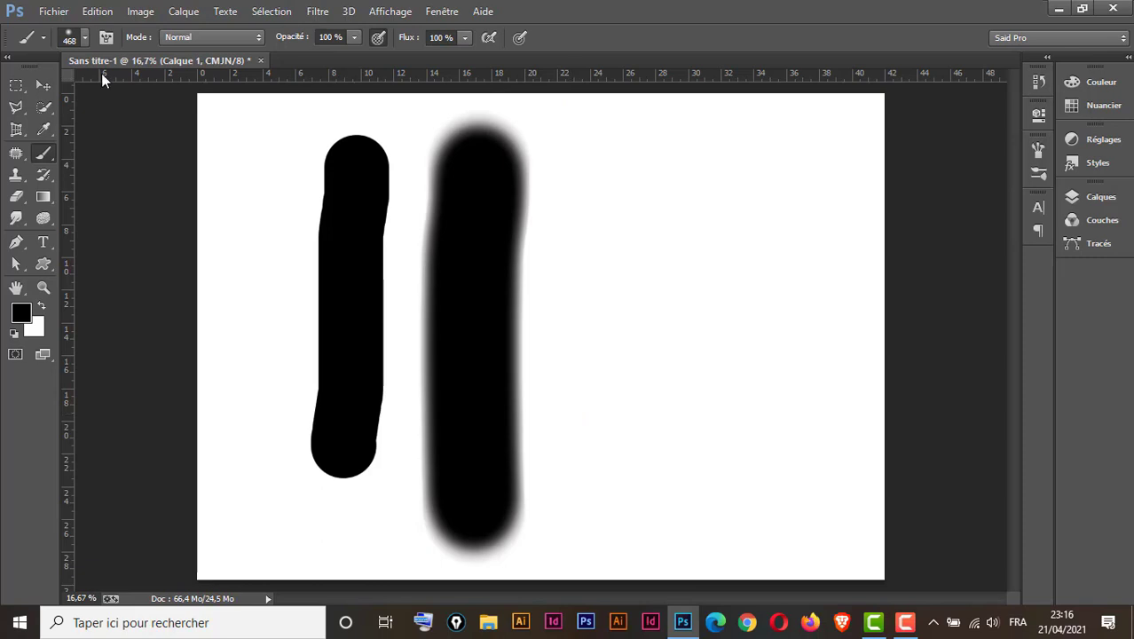
pyautogui.click(85, 39)
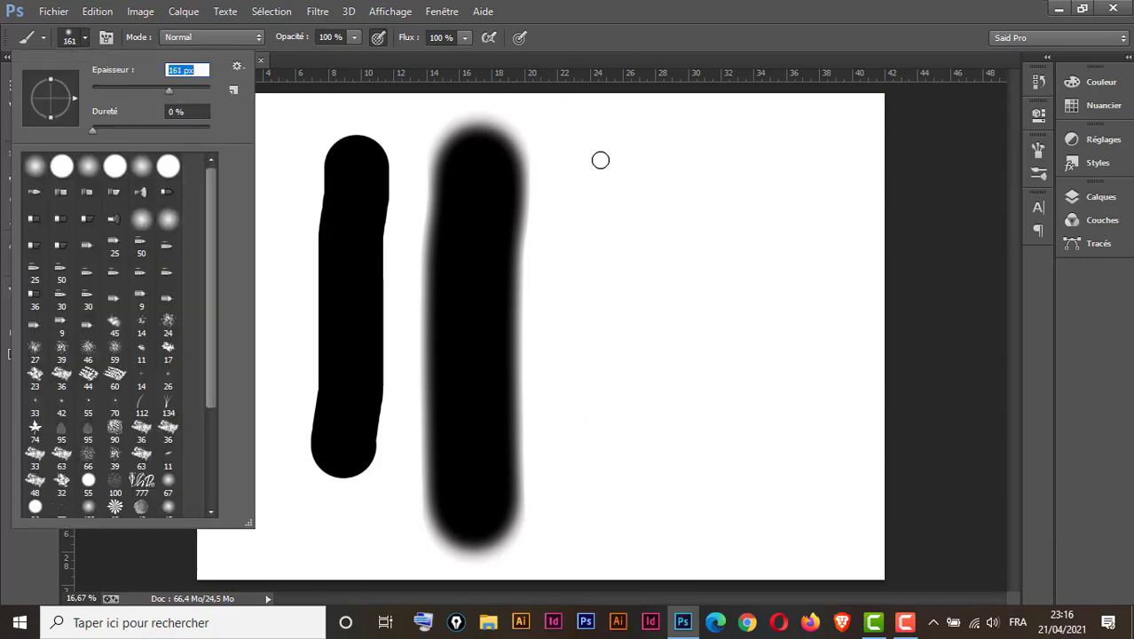
pyautogui.moveTo(594, 129); pyautogui.dragTo(594, 337)
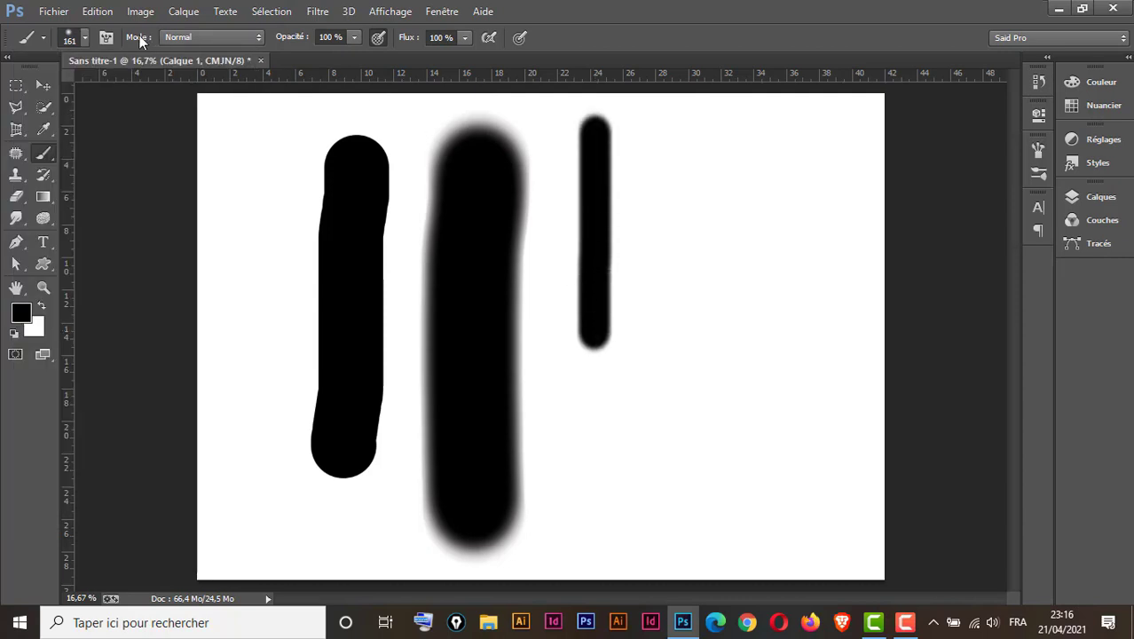
pyautogui.click(86, 37)
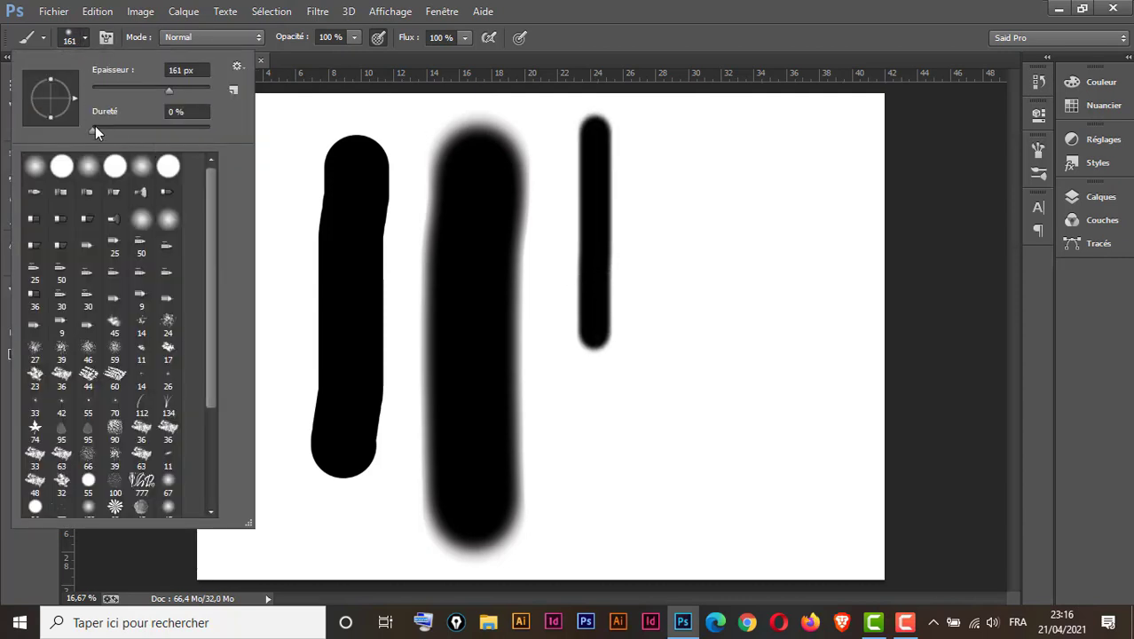
pyautogui.click(595, 55)
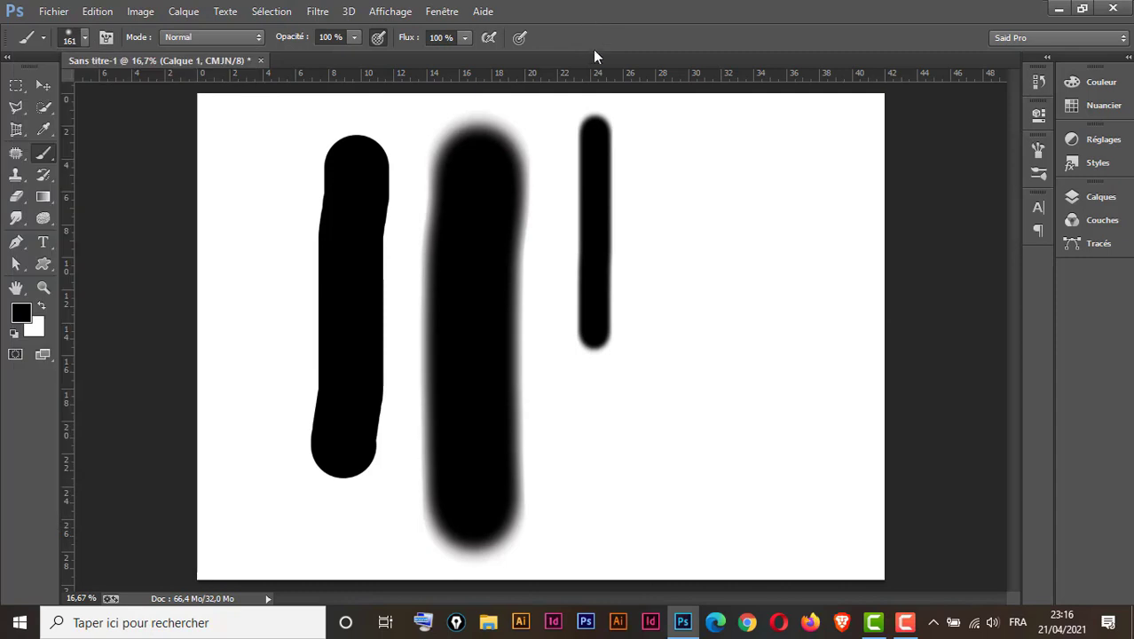
pyautogui.hotkey('ctrl', 'alt', 'z')
pyautogui.hotkey('ctrl', 'alt', 'z')
pyautogui.hotkey('ctrl', 'alt', 'z')
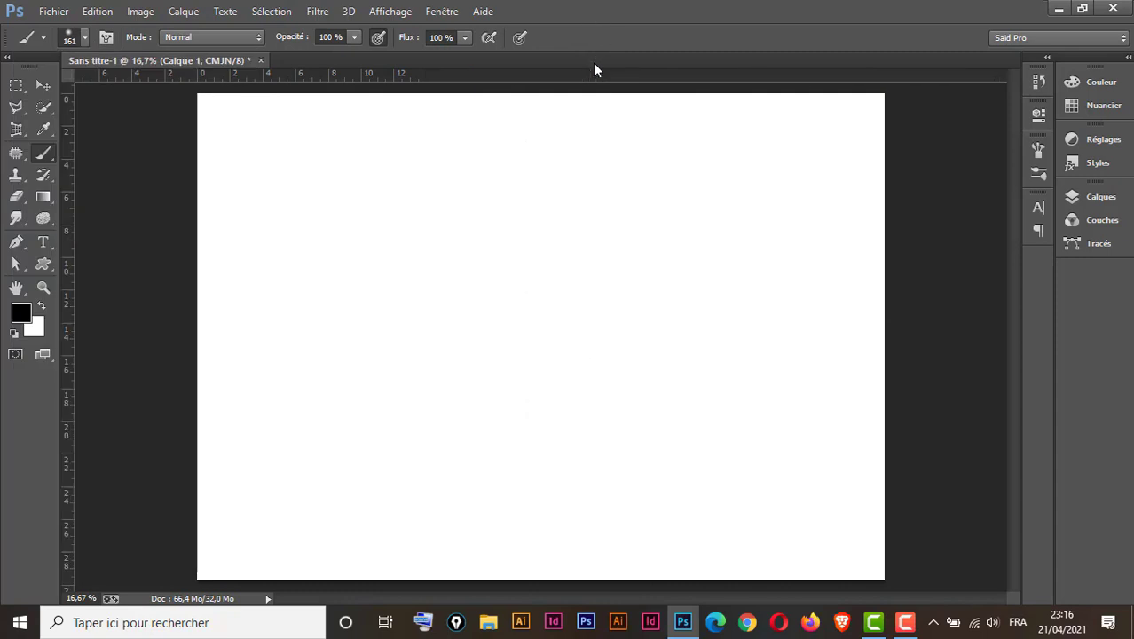
# Alt+right-drag to enlarge the brush to about 1037 px and lower its hardness to 4%.
pyautogui.rightClick(464, 206)
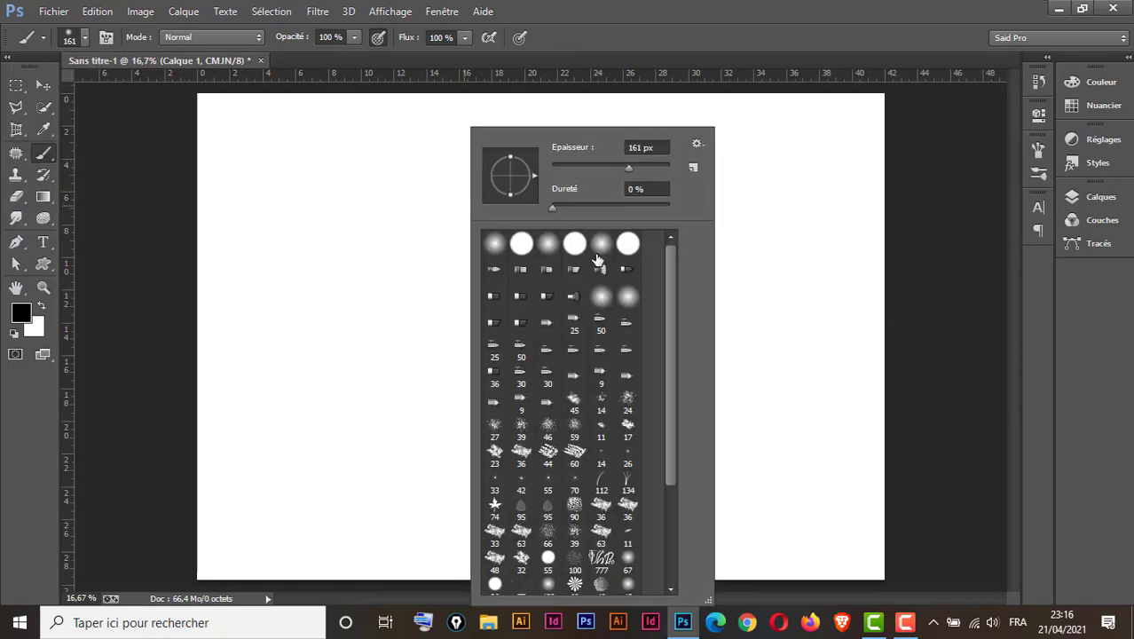
pyautogui.click(633, 26)
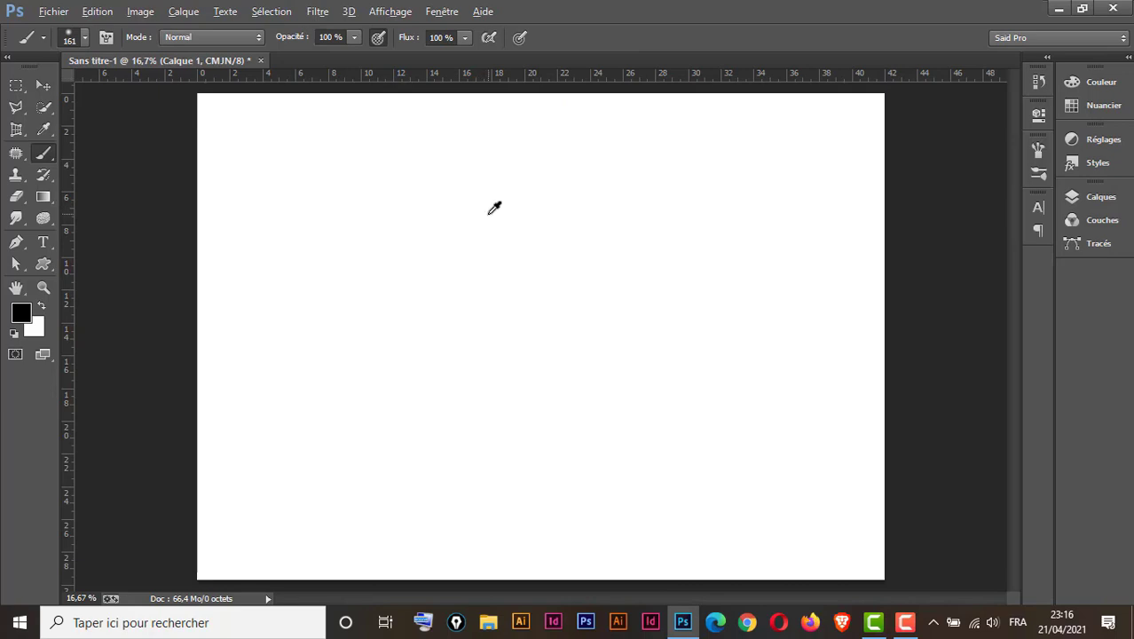
pyautogui.keyDown('alt'); pyautogui.rightClick(490, 212); pyautogui.keyUp('alt')
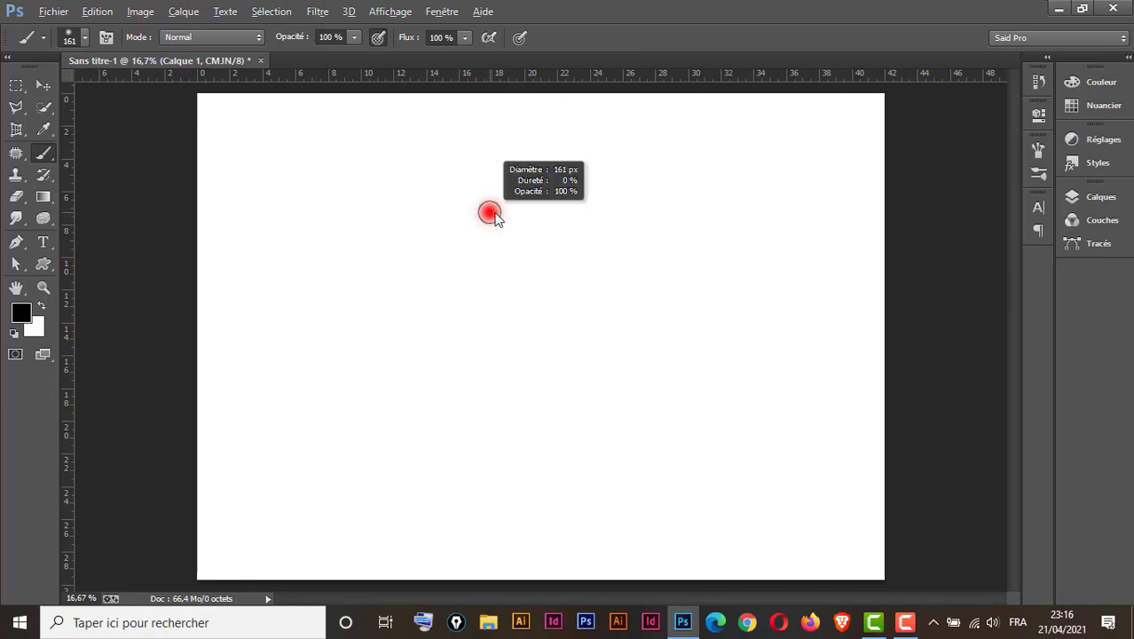
pyautogui.moveTo(494, 213); pyautogui.dragTo(551, 210)
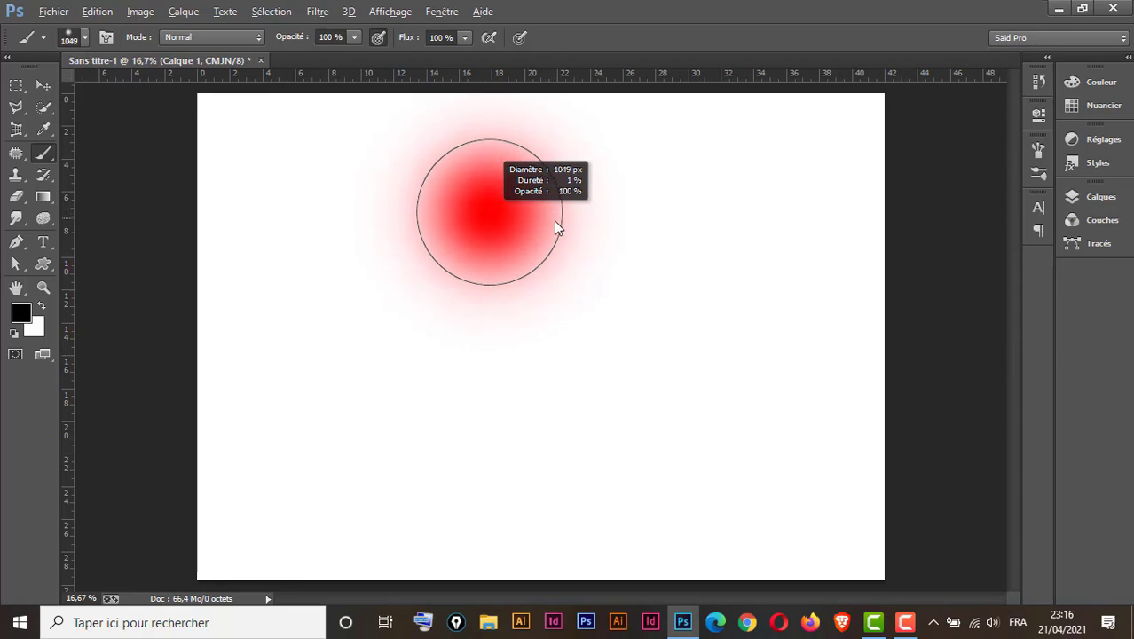
pyautogui.moveTo(551, 213); pyautogui.dragTo(559, 537)
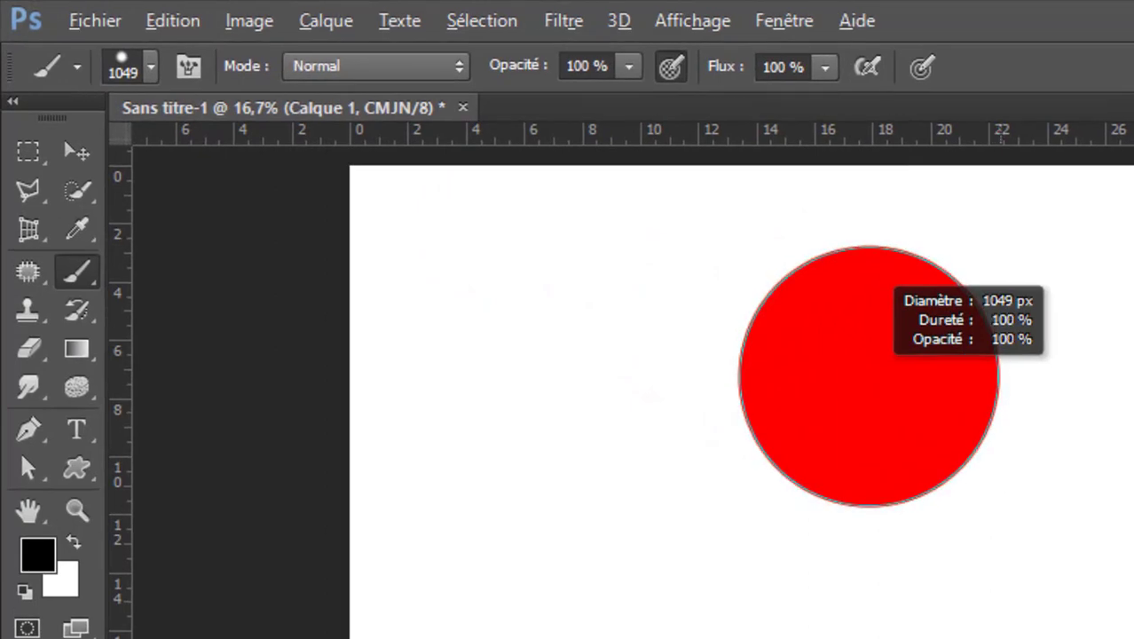
pyautogui.moveTo(869, 376); pyautogui.dragTo(869, 232)
pyautogui.moveTo(990, 637); pyautogui.dragTo(976, 363)
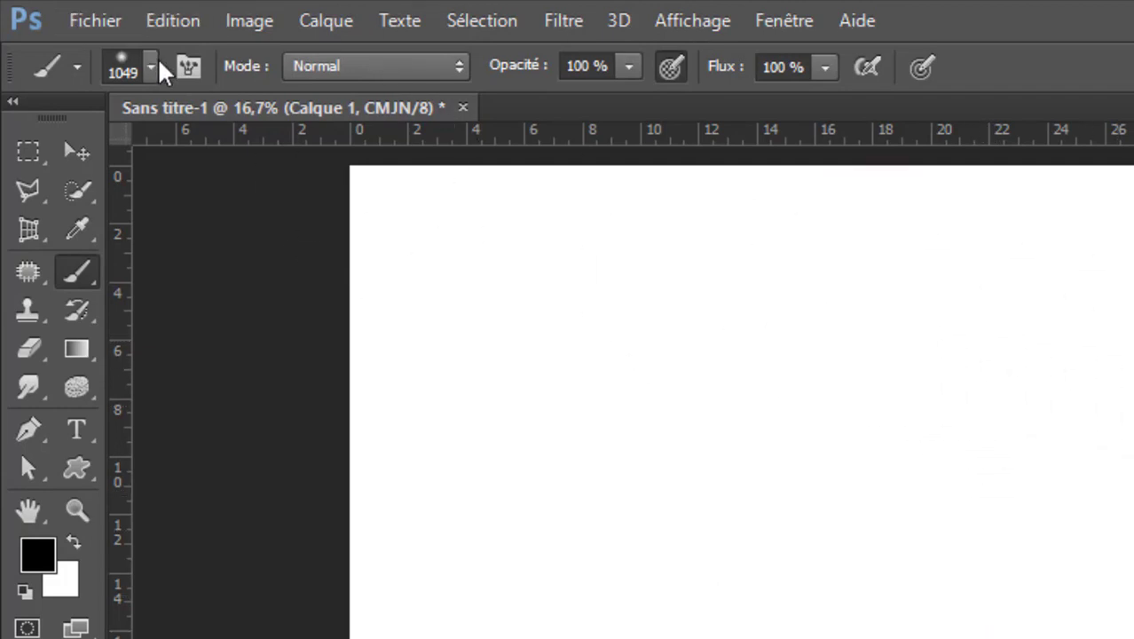
pyautogui.click(151, 66)
pyautogui.click(148, 62)
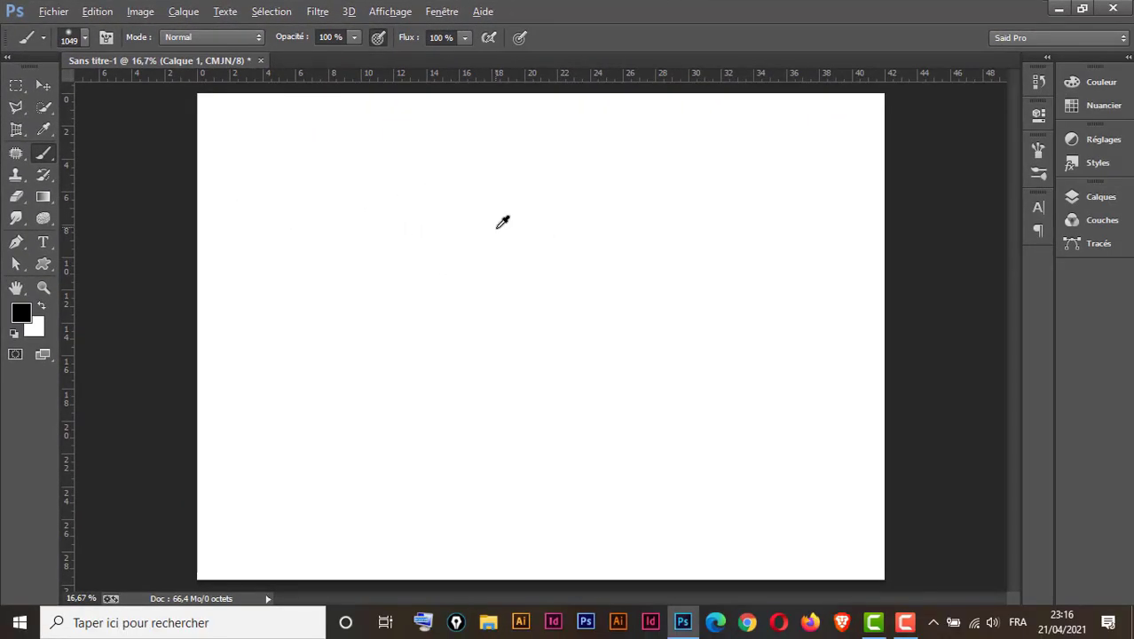
# Resize the brush to about 905 px at 100% hardness and paint a thick vertical stroke.
pyautogui.keyDown('alt'); pyautogui.rightClick(503, 222); pyautogui.keyUp('alt')
pyautogui.moveTo(502, 237)
pyautogui.mouseDown()
pyautogui.moveTo(557, 235)
pyautogui.moveTo(450, 237)
pyautogui.moveTo(495, 252)
pyautogui.mouseUp()
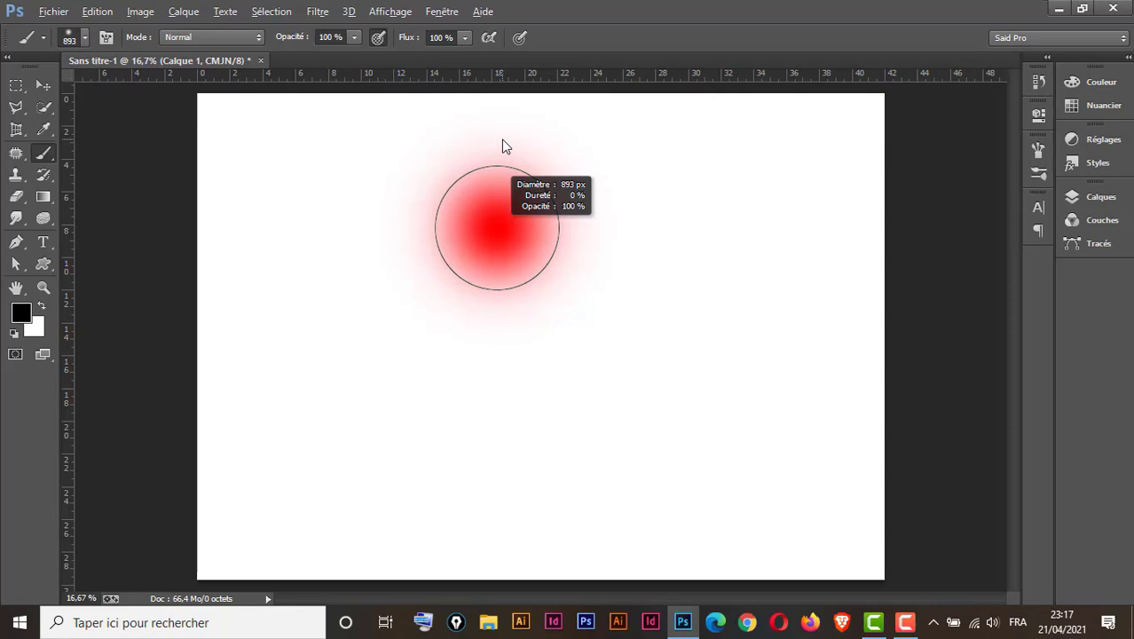
pyautogui.moveTo(502, 146)
pyautogui.mouseDown()
pyautogui.moveTo(502, 355)
pyautogui.moveTo(523, 543)
pyautogui.mouseUp()
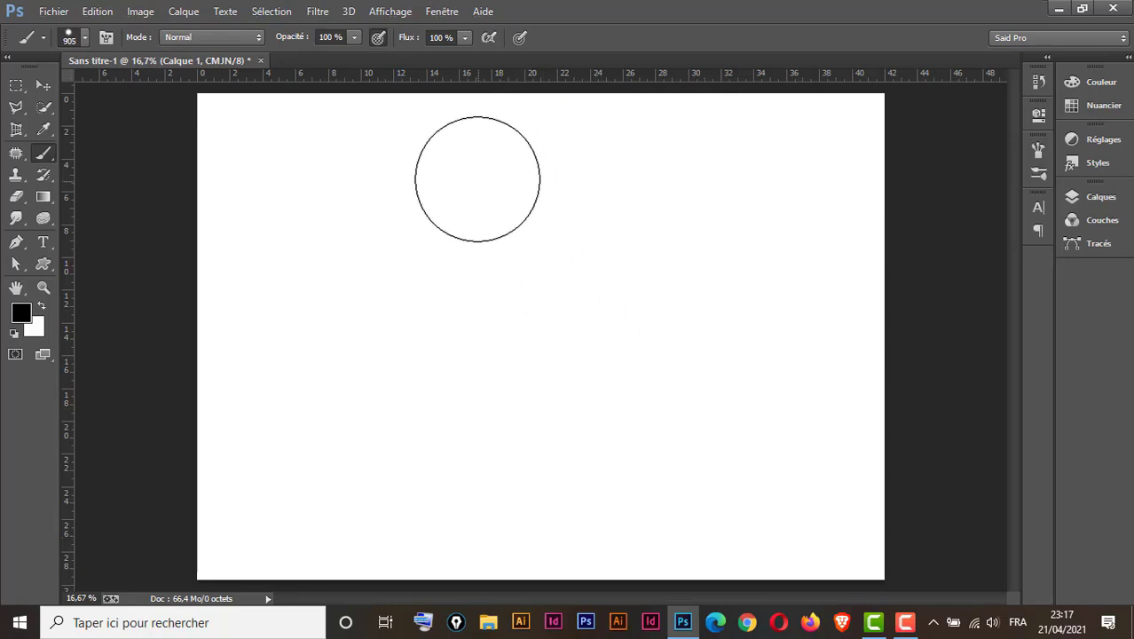
pyautogui.moveTo(478, 178)
pyautogui.mouseDown()
pyautogui.moveTo(491, 404)
pyautogui.moveTo(499, 425)
pyautogui.moveTo(514, 412)
pyautogui.mouseUp()
# Undo the stroke, tilt the hard round tip about 45° into a narrow ellipse, test it, and undo.
pyautogui.hotkey('ctrl', 'z')
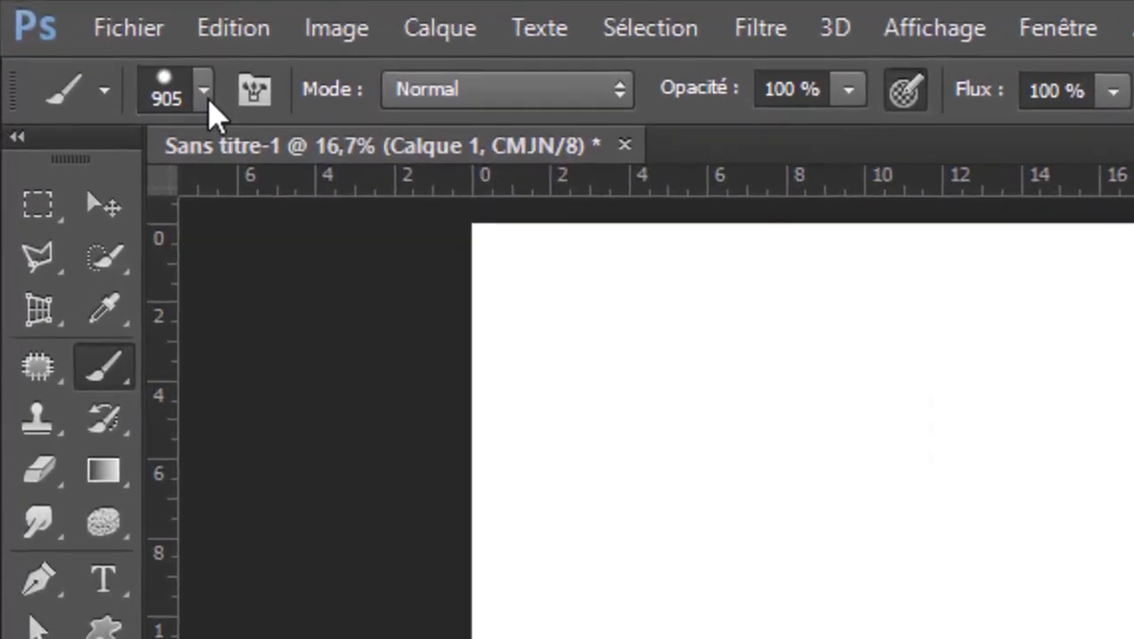
pyautogui.click(121, 54)
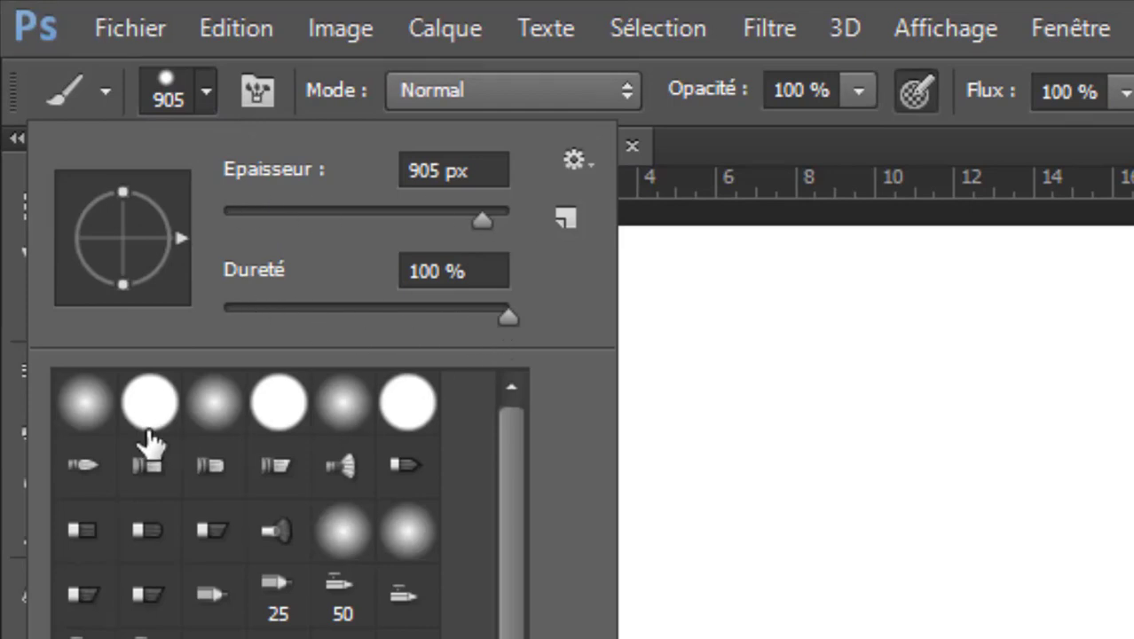
pyautogui.click(89, 406)
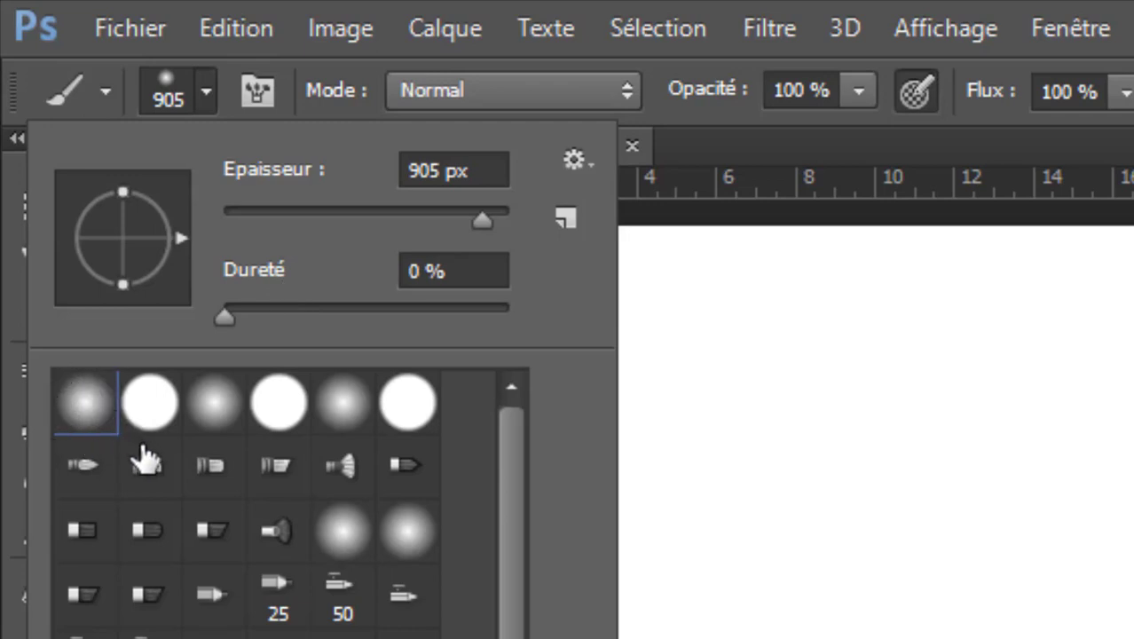
pyautogui.click(148, 411)
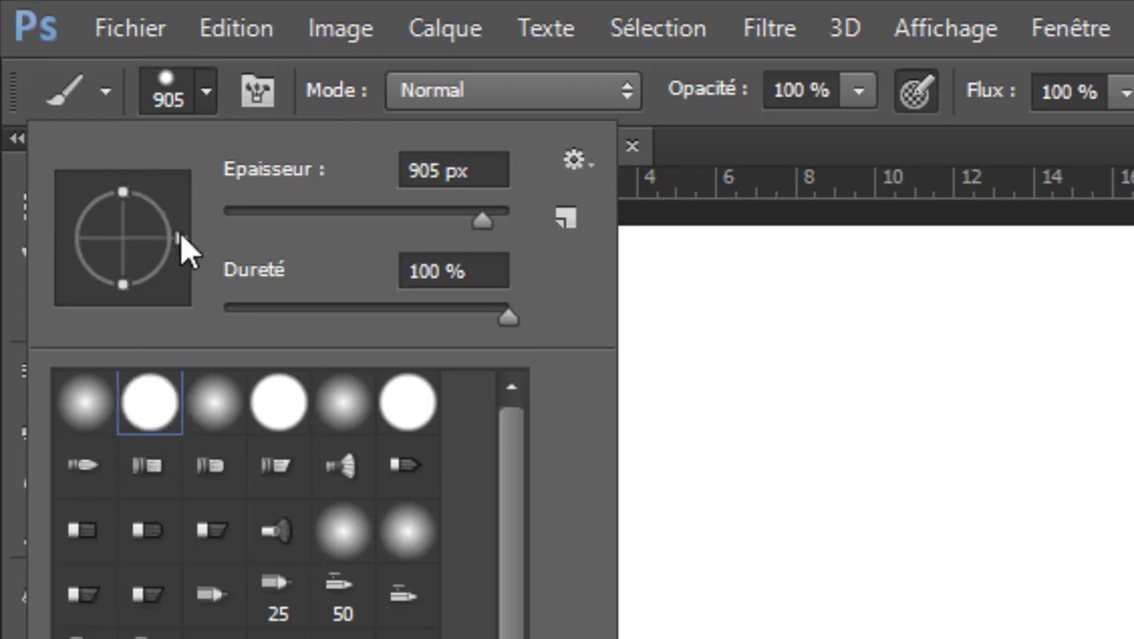
pyautogui.moveTo(180, 251); pyautogui.dragTo(178, 197)
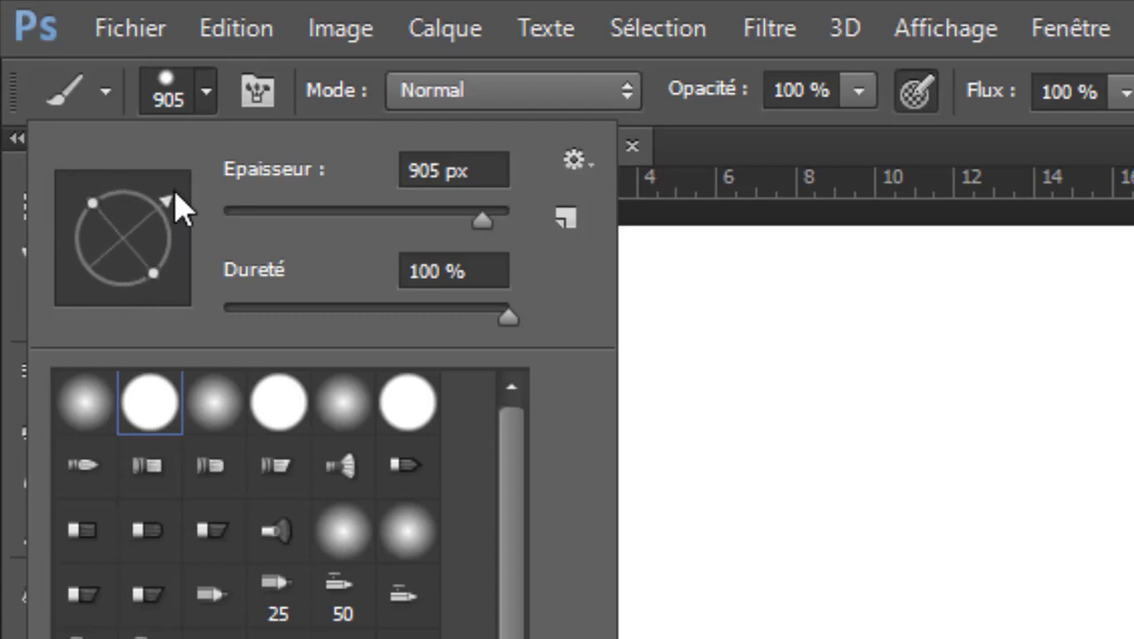
pyautogui.moveTo(157, 271); pyautogui.dragTo(136, 249)
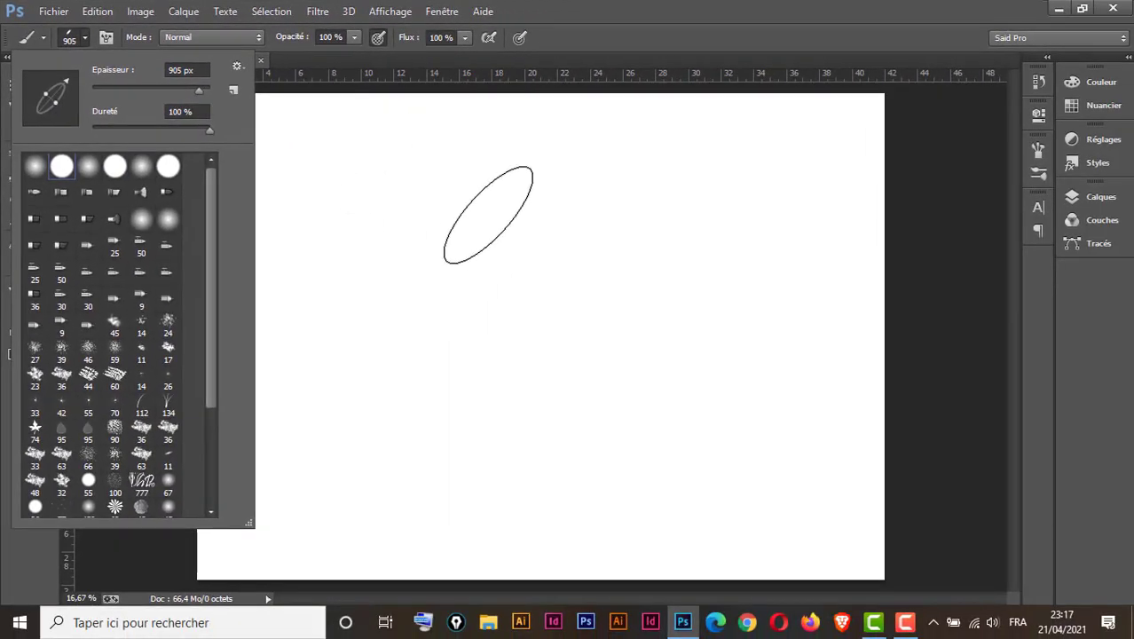
pyautogui.moveTo(484, 213)
pyautogui.mouseDown()
pyautogui.moveTo(507, 215)
pyautogui.moveTo(363, 353)
pyautogui.mouseUp()
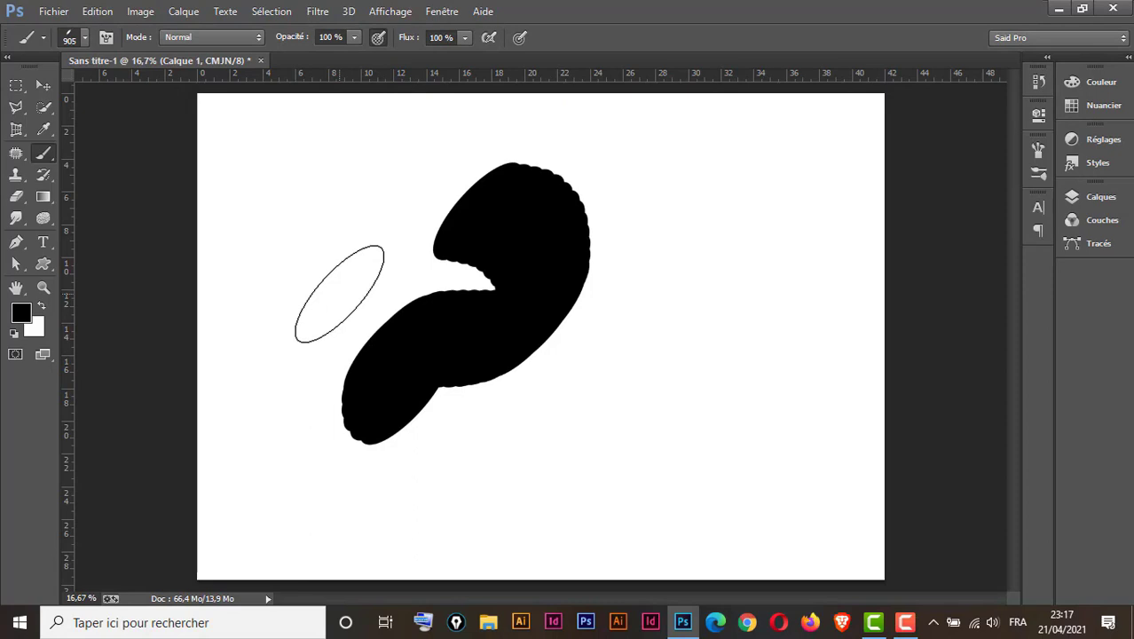
pyautogui.hotkey('ctrl', 'z')
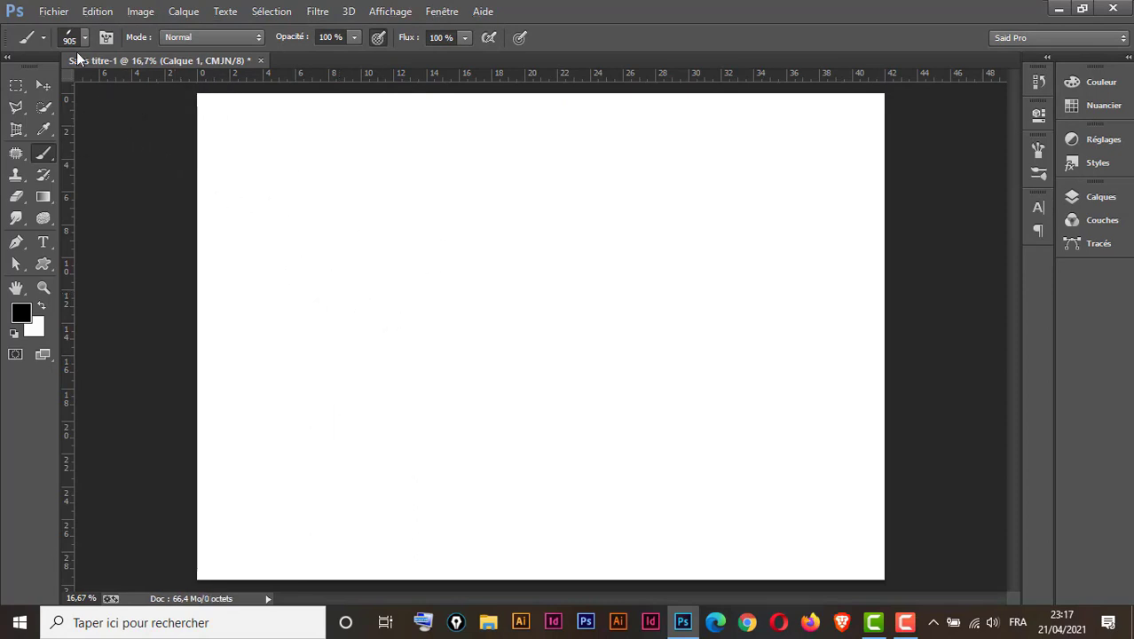
# Rotate the brush tip back to horizontal and paint a thick horizontal stroke across the canvas.
pyautogui.click(85, 40)
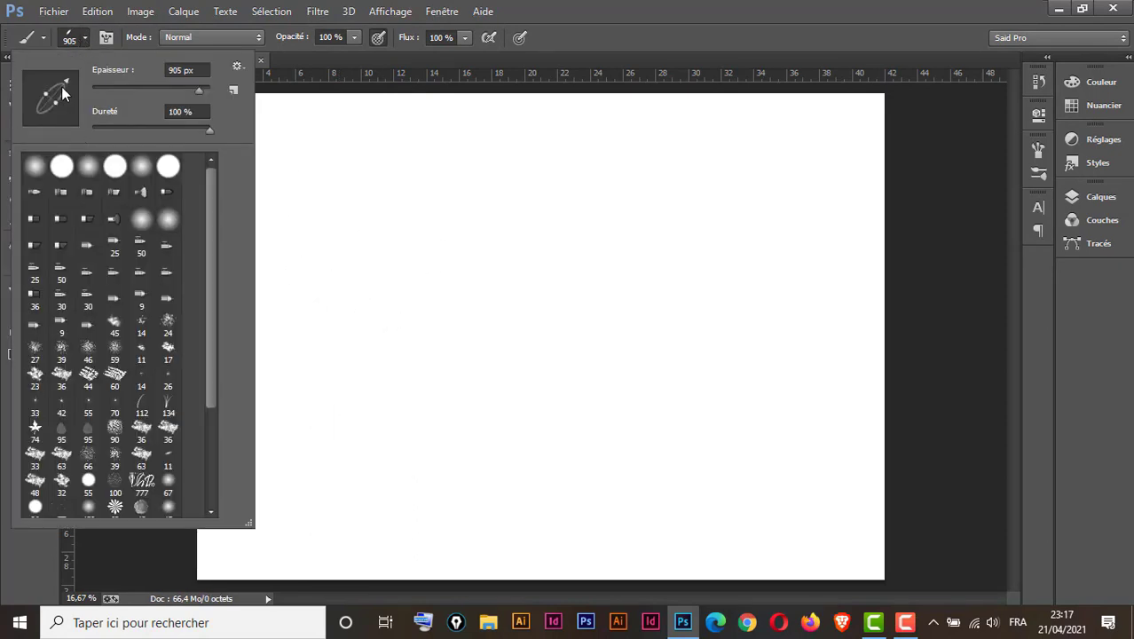
pyautogui.moveTo(70, 85)
pyautogui.mouseDown()
pyautogui.moveTo(80, 100)
pyautogui.moveTo(50, 74)
pyautogui.mouseUp()
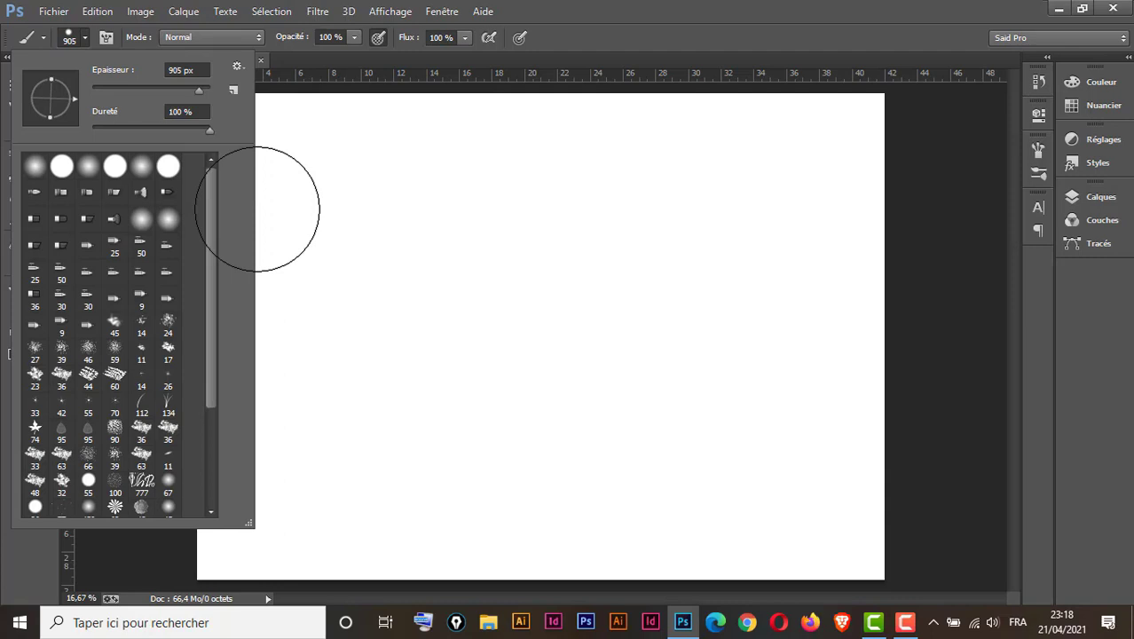
pyautogui.moveTo(212, 213)
pyautogui.mouseDown()
pyautogui.moveTo(203, 351)
pyautogui.moveTo(218, 330)
pyautogui.moveTo(218, 252)
pyautogui.mouseUp()
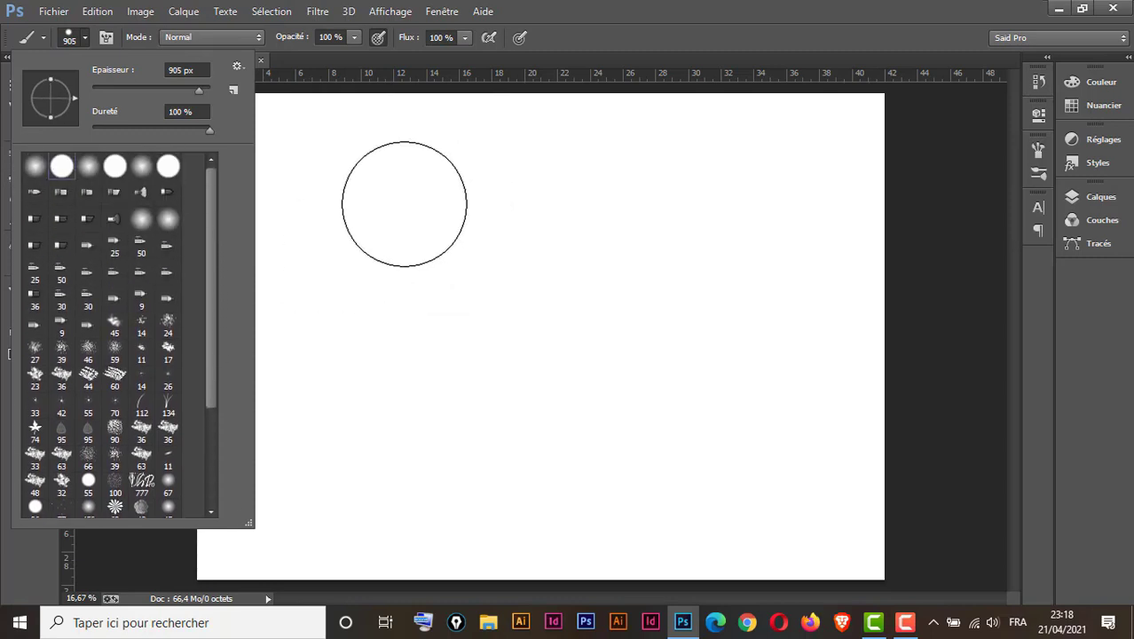
pyautogui.moveTo(332, 236); pyautogui.dragTo(738, 244)
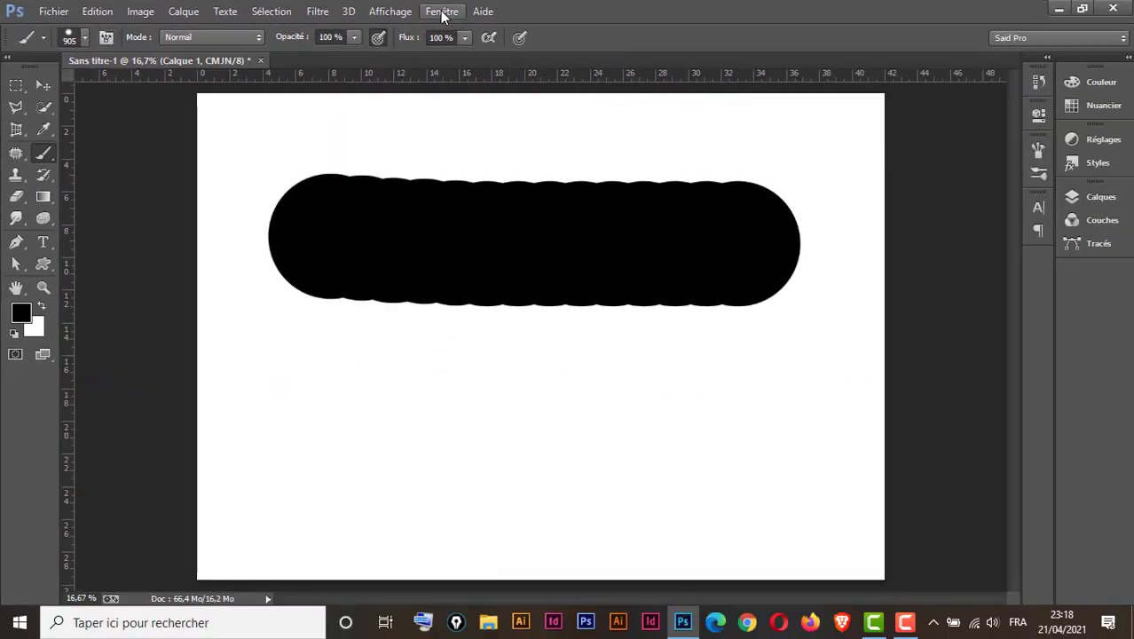
# Open the Brush settings panel and lower the brush spacing from 25% to 1%.
pyautogui.click(444, 12)
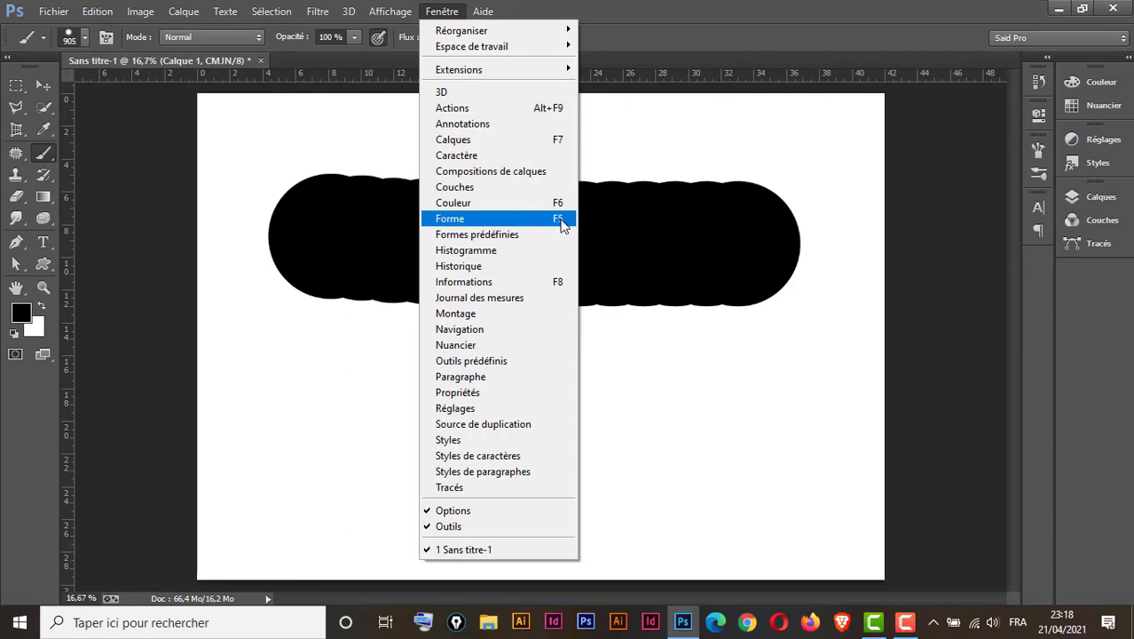
pyautogui.click(1042, 155)
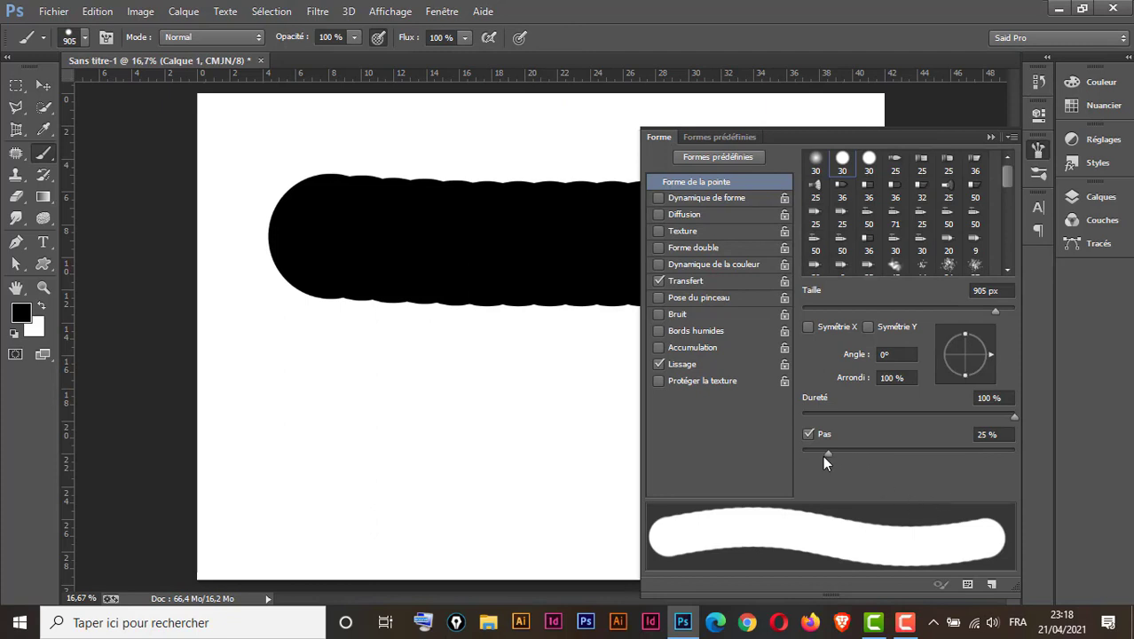
pyautogui.moveTo(828, 453); pyautogui.dragTo(795, 452)
# Paint a smooth test stroke, then undo both strokes to leave a blank canvas.
pyautogui.moveTo(294, 407); pyautogui.dragTo(516, 422)
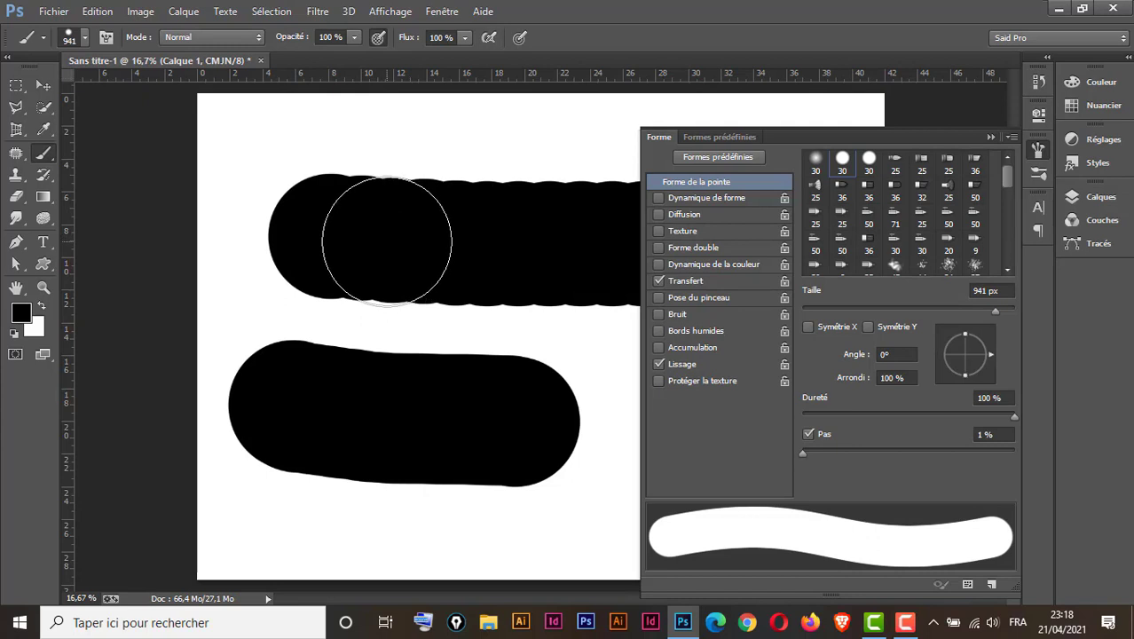
pyautogui.hotkey('ctrl', 'alt', 'z')
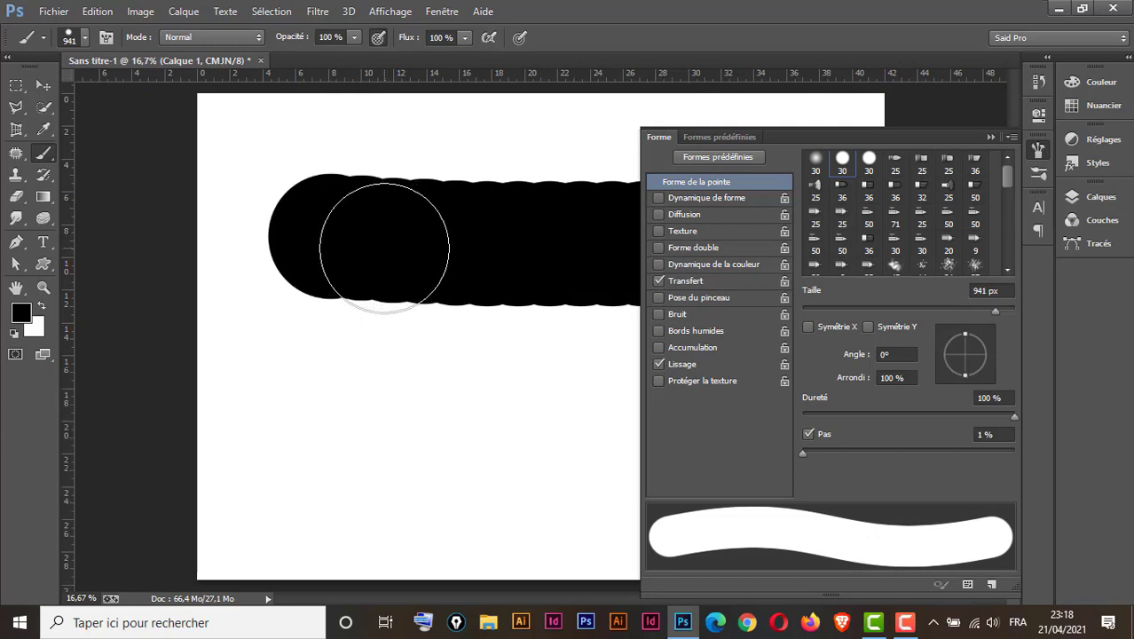
pyautogui.hotkey('ctrl', 'alt', 'z')
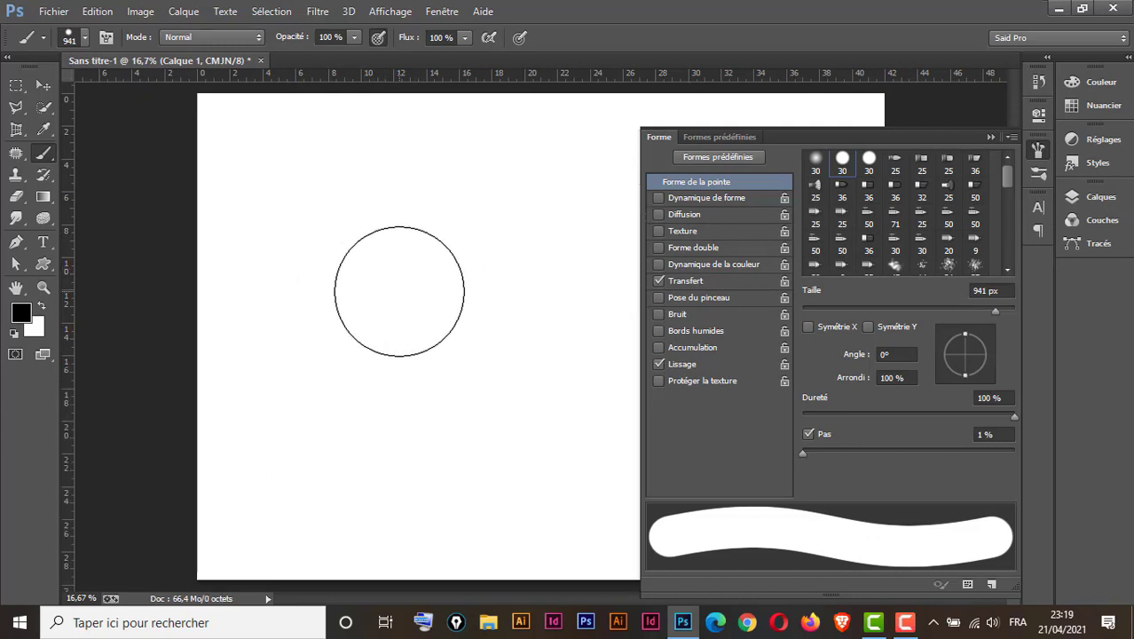
# Shrink the brush to 465 px, raise spacing, and stamp separated test dabs.
pyautogui.moveTo(399, 293); pyautogui.dragTo(362, 304)
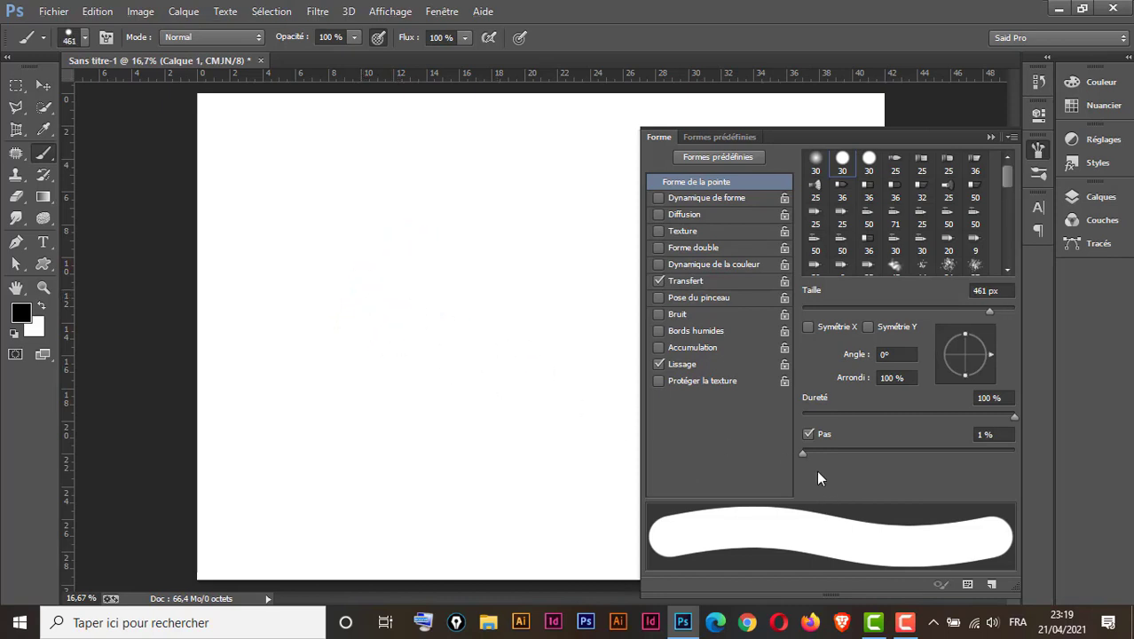
pyautogui.moveTo(804, 451); pyautogui.dragTo(921, 460)
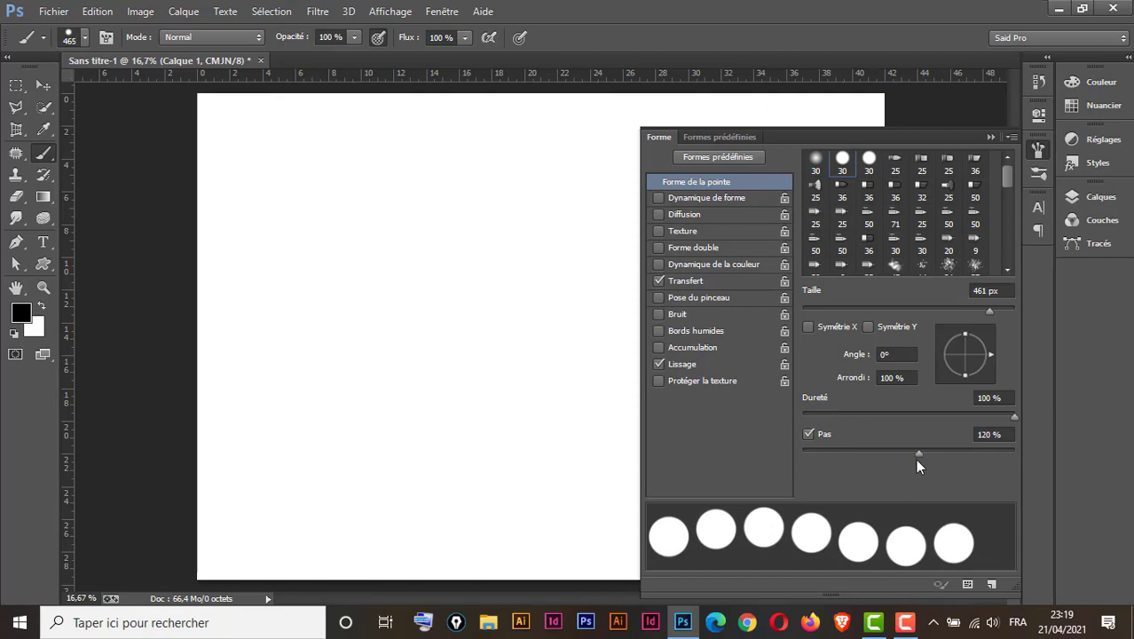
pyautogui.click(282, 148)
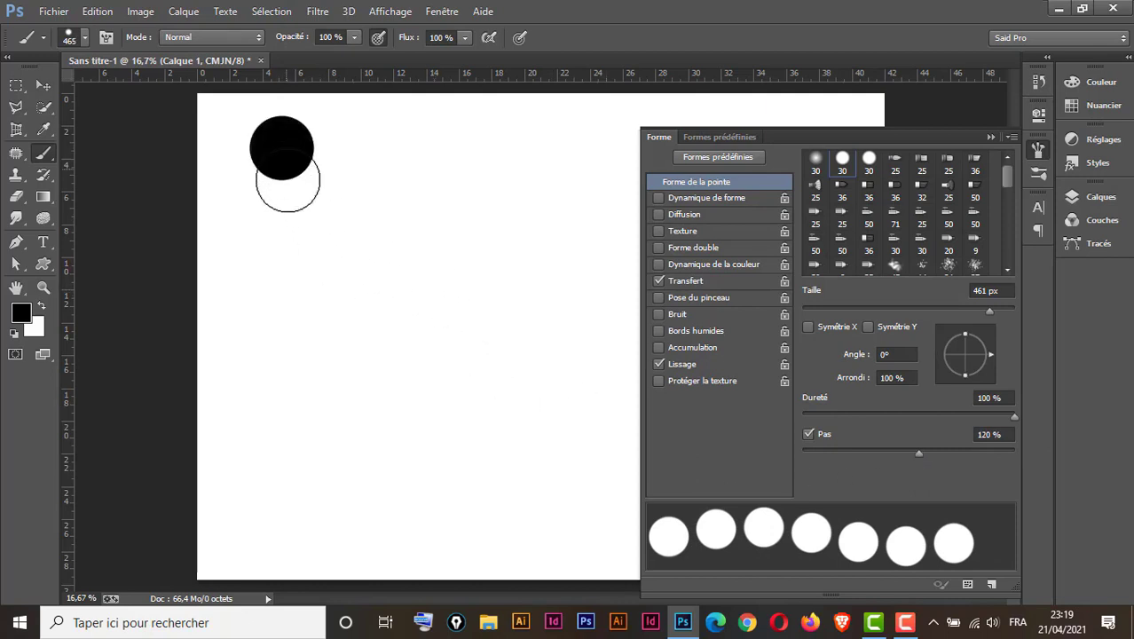
pyautogui.moveTo(288, 180)
pyautogui.mouseDown()
pyautogui.moveTo(311, 329)
pyautogui.moveTo(341, 411)
pyautogui.moveTo(394, 465)
pyautogui.moveTo(476, 491)
pyautogui.moveTo(549, 420)
pyautogui.moveTo(567, 299)
pyautogui.moveTo(513, 208)
pyautogui.moveTo(374, 127)
pyautogui.mouseUp()
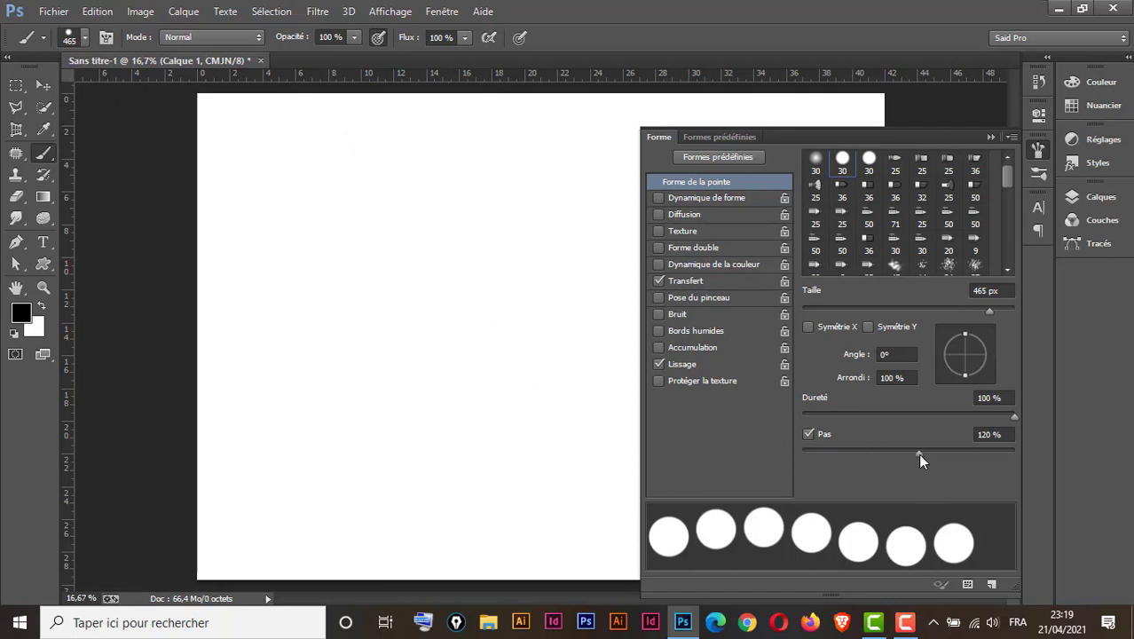
# Paint test columns at 1% spacing and at a wide spacing of about 153%.
pyautogui.moveTo(919, 454); pyautogui.dragTo(772, 460)
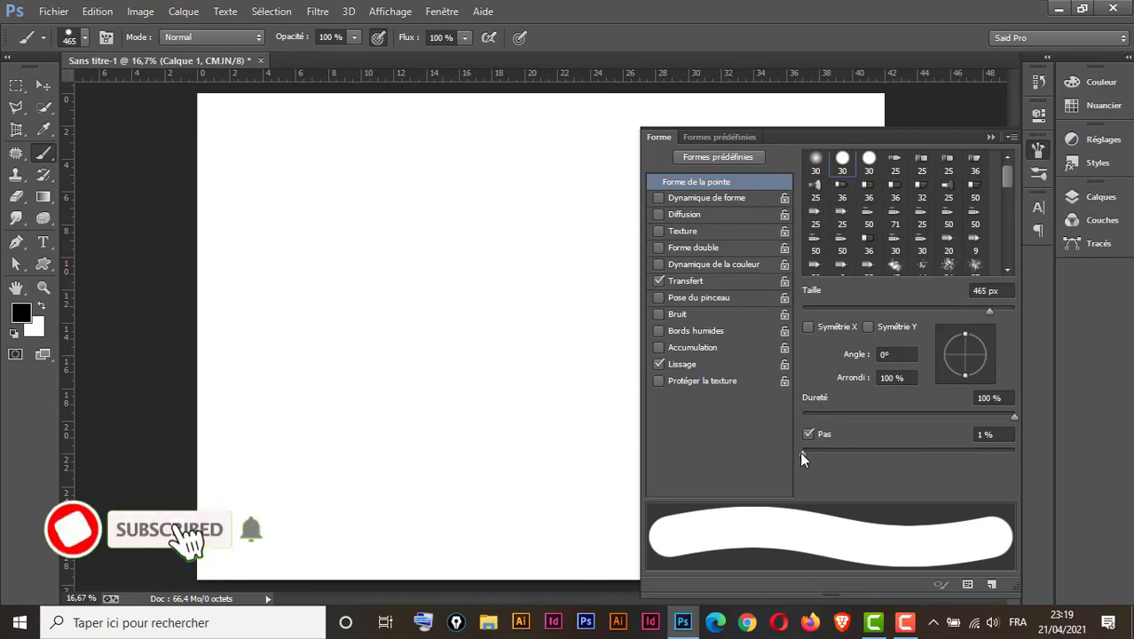
pyautogui.moveTo(253, 178); pyautogui.dragTo(253, 431)
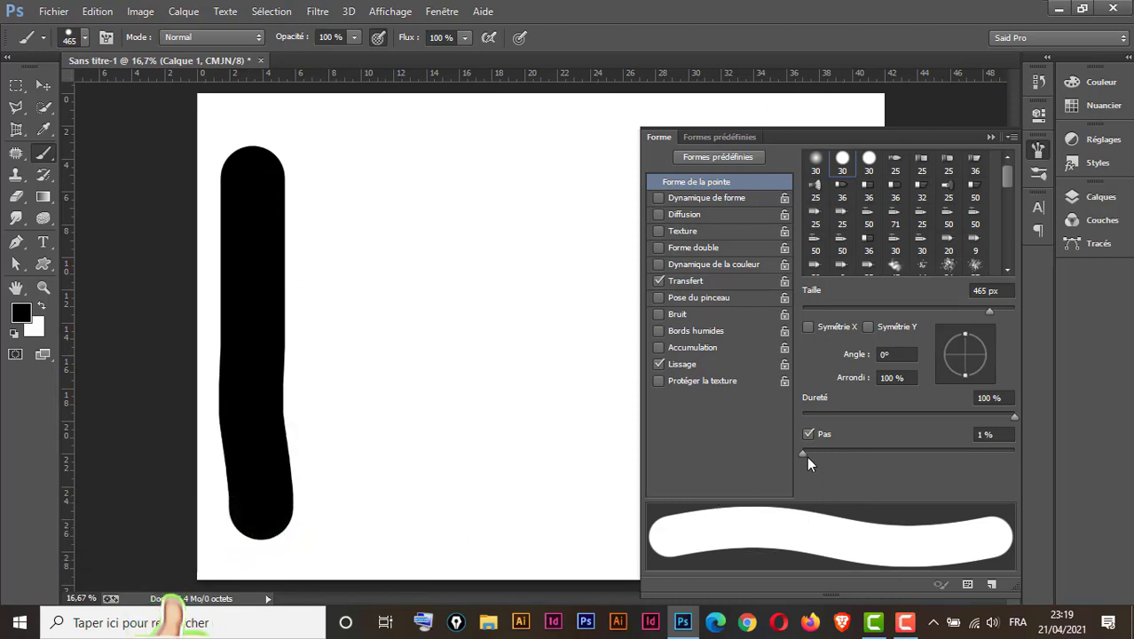
pyautogui.moveTo(803, 451); pyautogui.dragTo(937, 454)
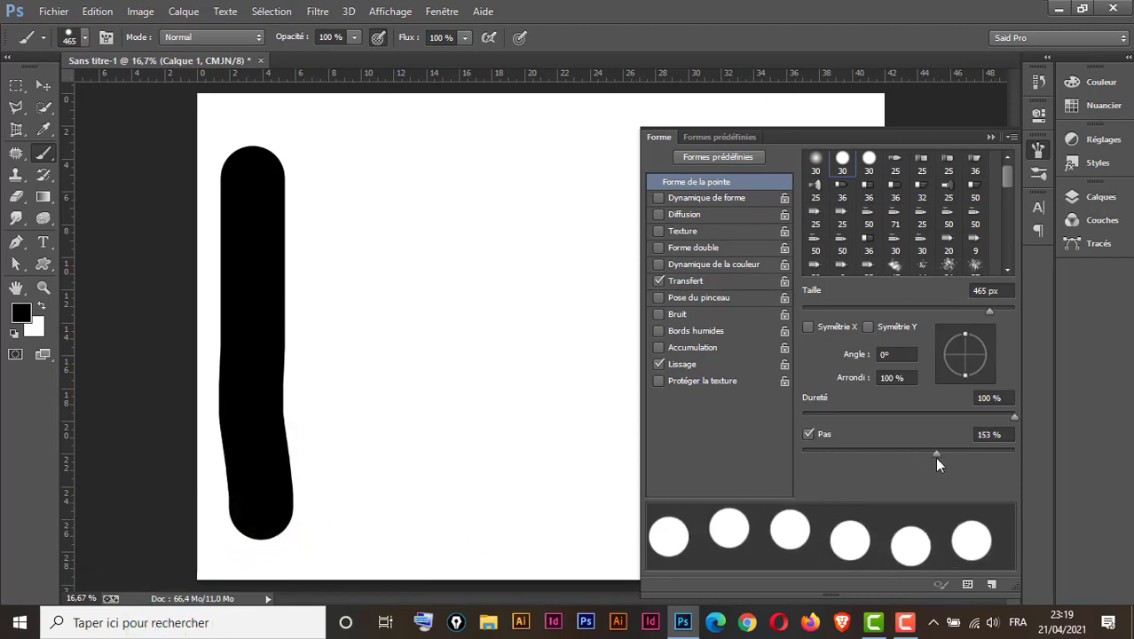
pyautogui.moveTo(350, 167); pyautogui.dragTo(361, 460)
# Paint a column at 107% spacing, then undo all tests and close the panel.
pyautogui.moveTo(937, 453); pyautogui.dragTo(912, 454)
pyautogui.moveTo(434, 161); pyautogui.dragTo(459, 493)
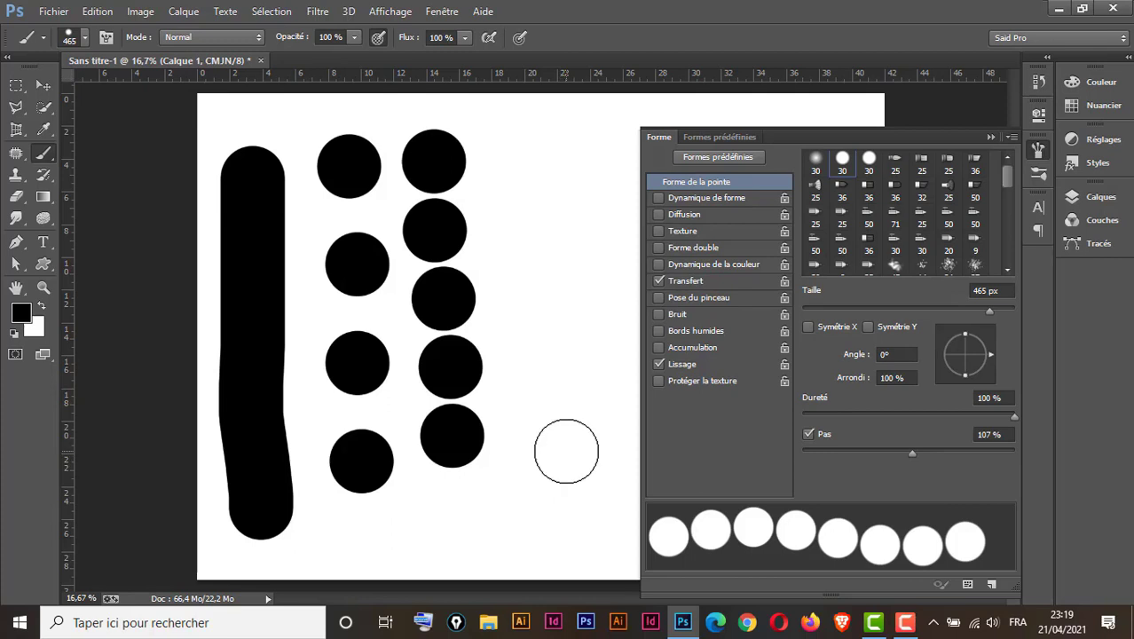
pyautogui.hotkey('ctrl', 'alt', 'z')
pyautogui.hotkey('ctrl', 'alt', 'z')
pyautogui.hotkey('ctrl', 'alt', 'z')
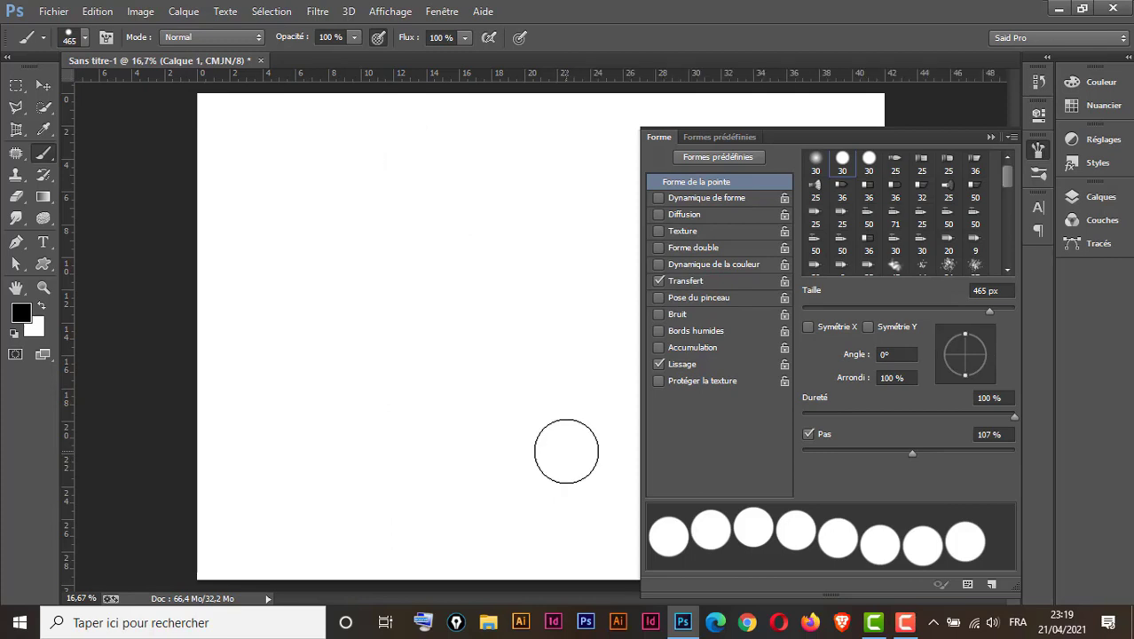
pyautogui.click(992, 139)
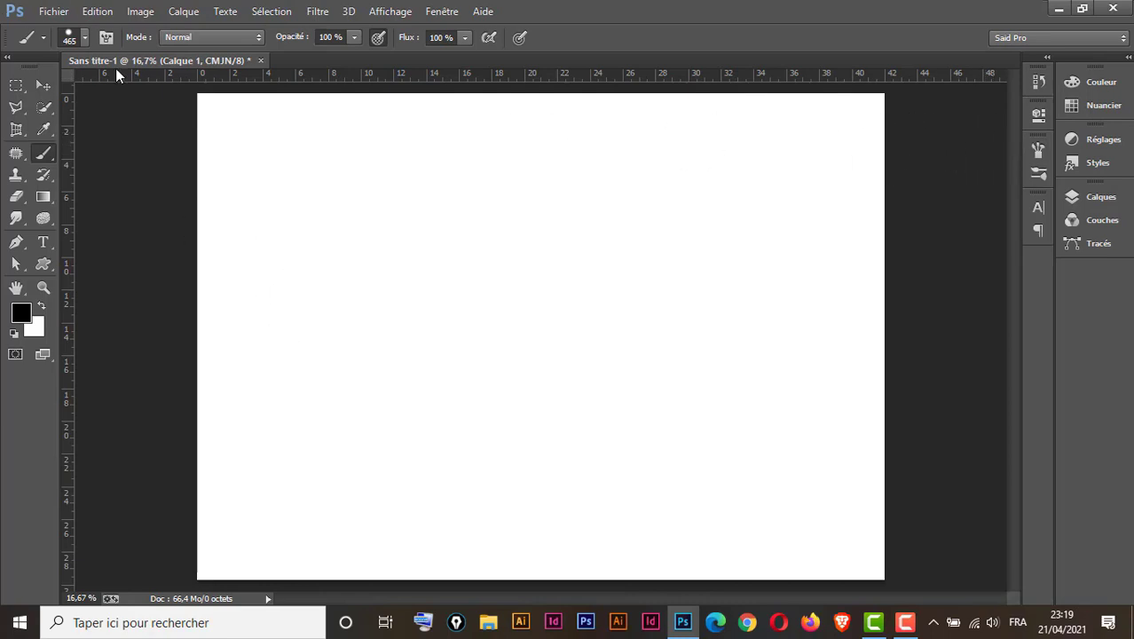
# Choose the maple-leaf brush preset (74 px) and enlarge it to 360 px.
pyautogui.click(84, 40)
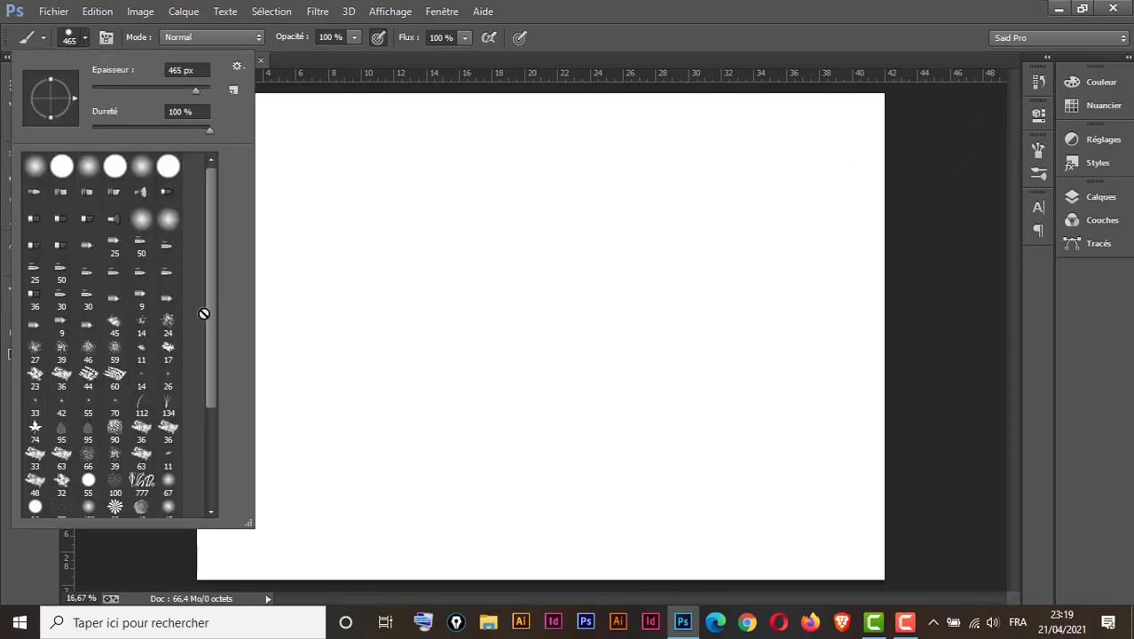
pyautogui.moveTo(207, 299)
pyautogui.mouseDown()
pyautogui.moveTo(205, 406)
pyautogui.moveTo(201, 339)
pyautogui.mouseUp()
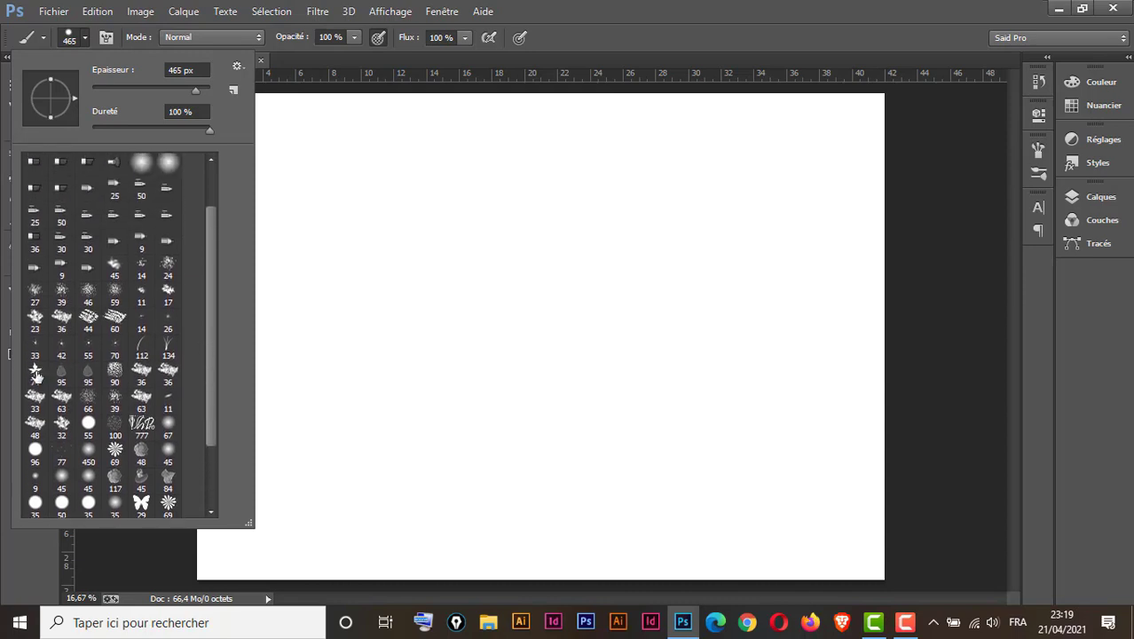
pyautogui.click(35, 371)
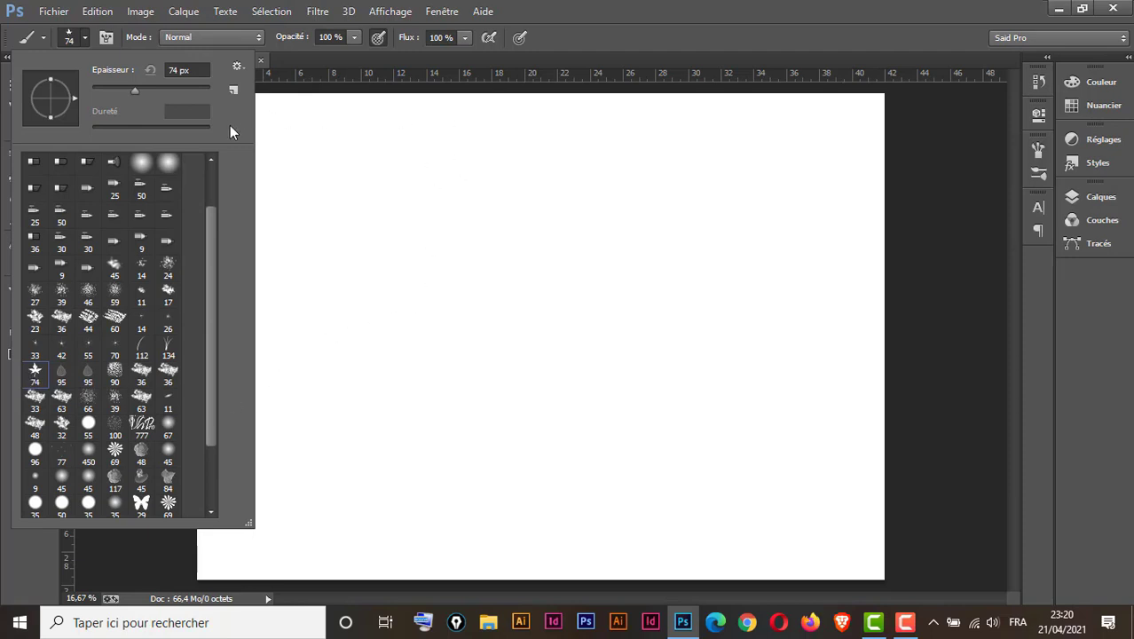
pyautogui.moveTo(135, 93); pyautogui.dragTo(168, 94)
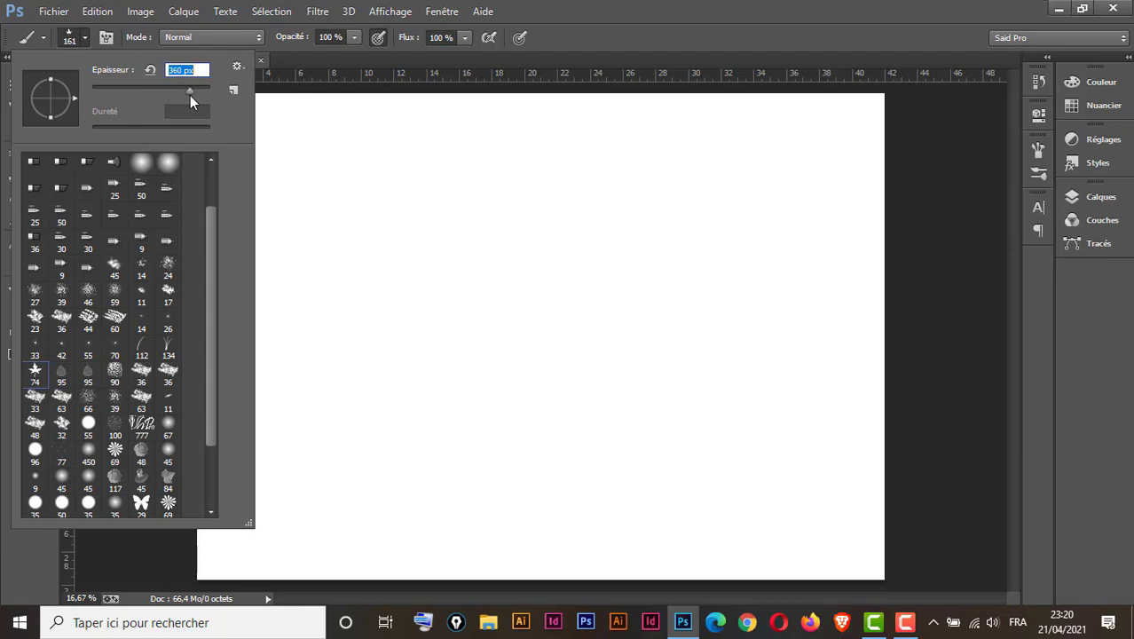
# Close the preset picker, paint a diagonal leaf test stroke, and undo it.
pyautogui.press('Return')
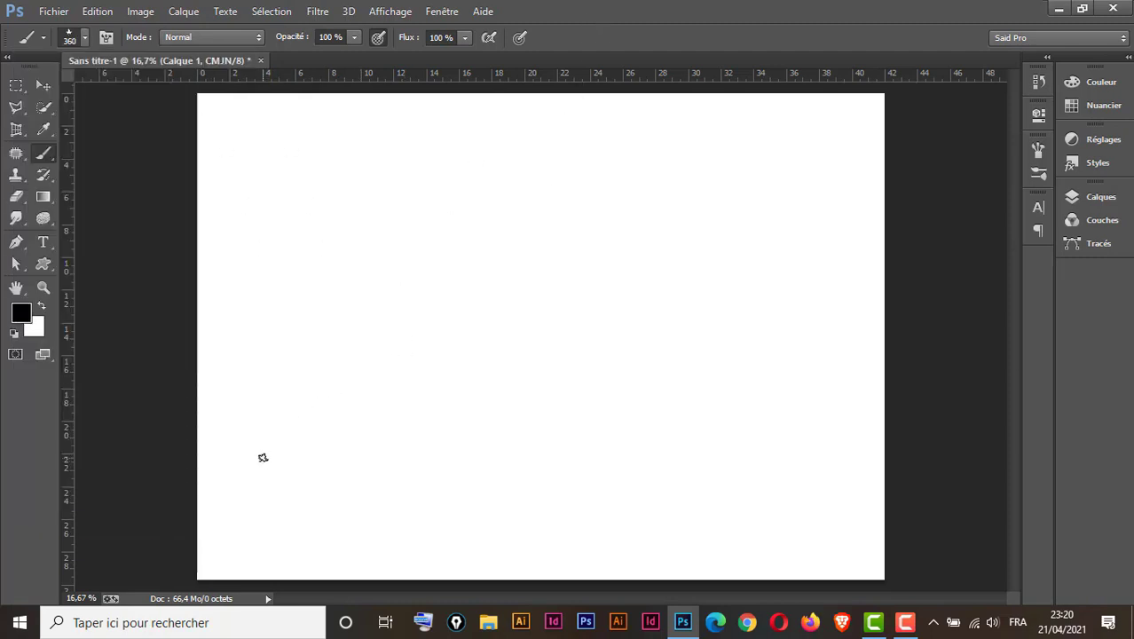
pyautogui.moveTo(249, 455)
pyautogui.mouseDown()
pyautogui.moveTo(769, 178)
pyautogui.moveTo(821, 129)
pyautogui.moveTo(798, 147)
pyautogui.mouseUp()
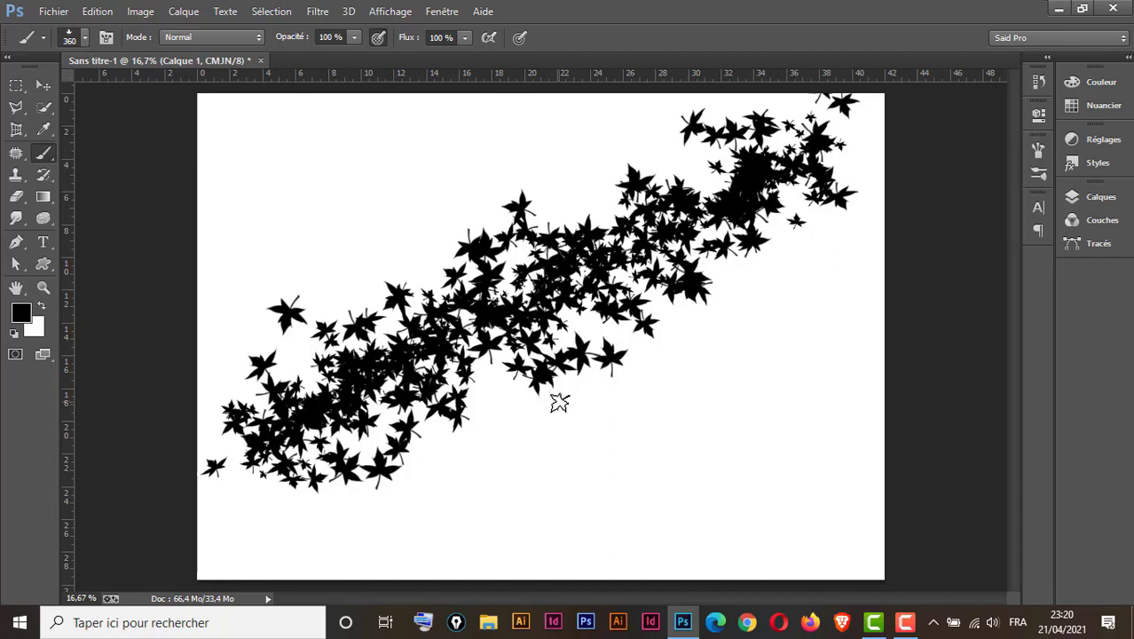
pyautogui.hotkey('ctrl', 'z')
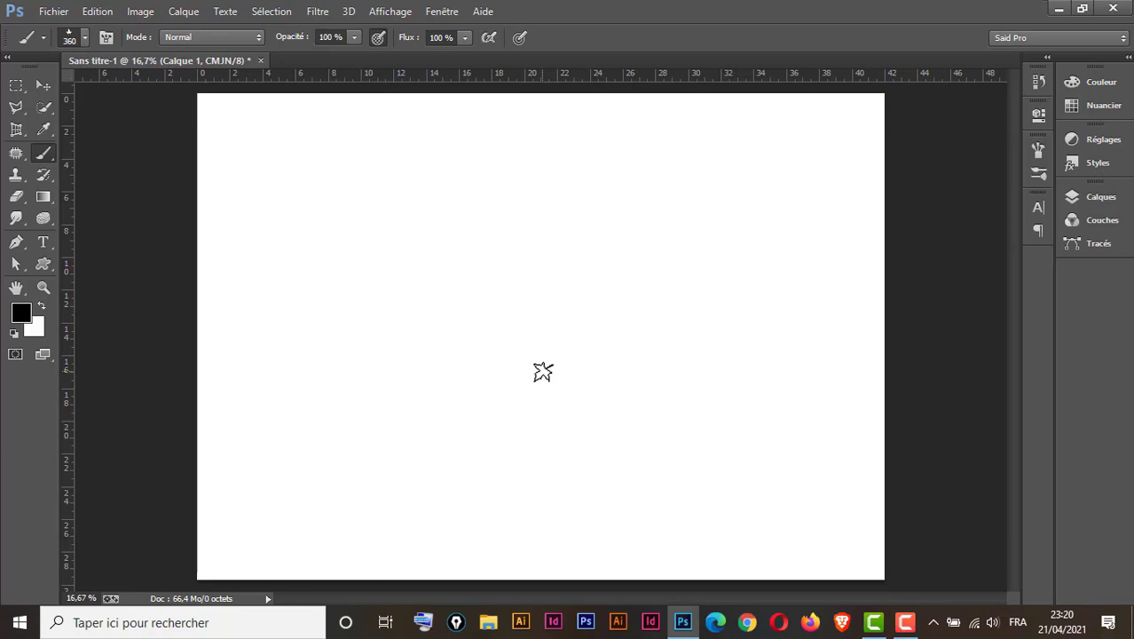
# Set foreground red #f50808 and background blue #0850f5, then test and undo a leaf stroke.
pyautogui.click(22, 312)
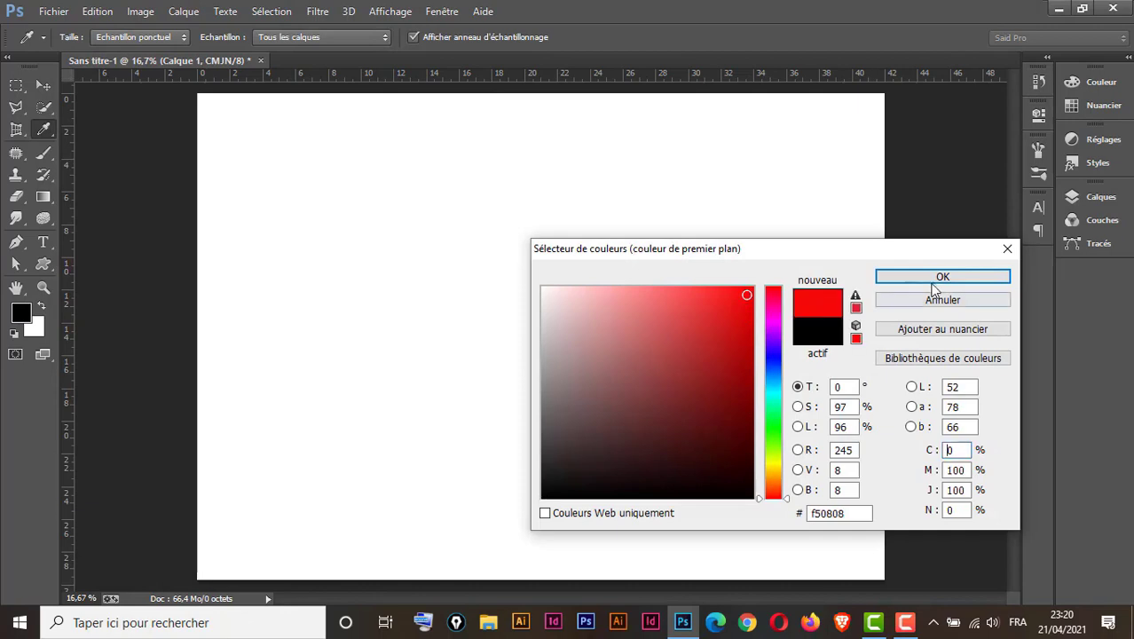
pyautogui.click(931, 280)
pyautogui.click(32, 332)
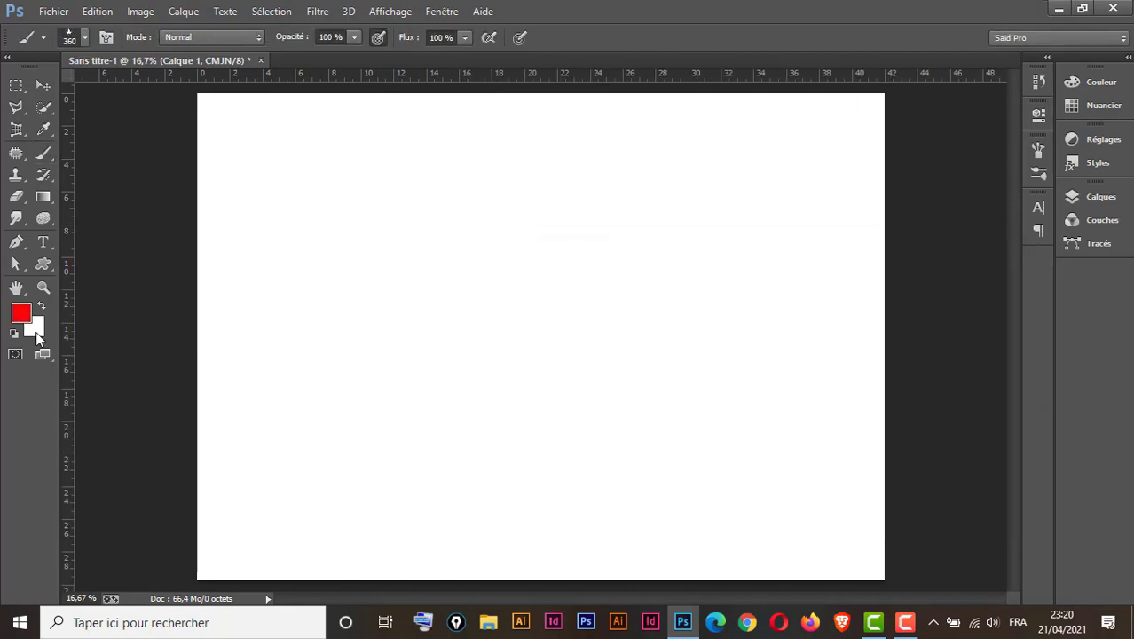
pyautogui.click(772, 367)
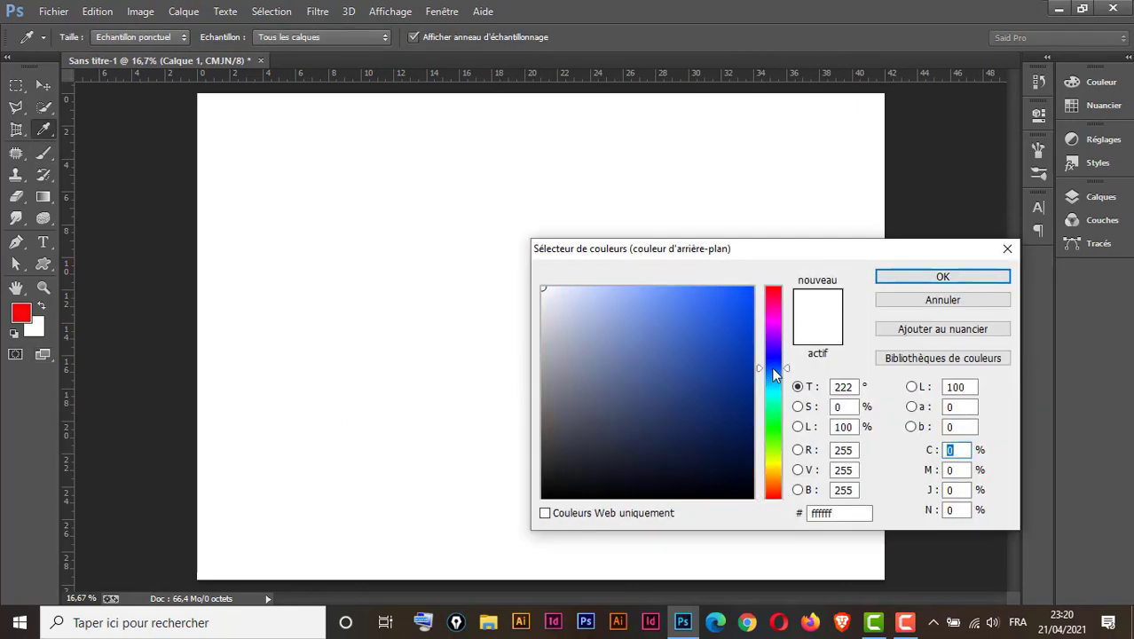
pyautogui.click(747, 295)
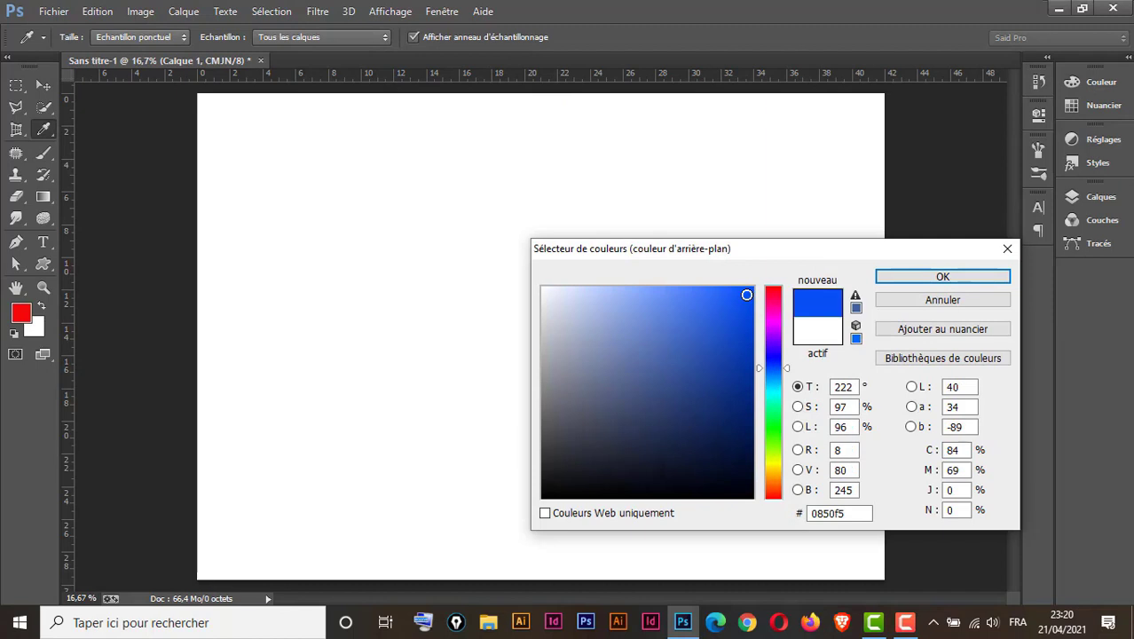
pyautogui.click(923, 277)
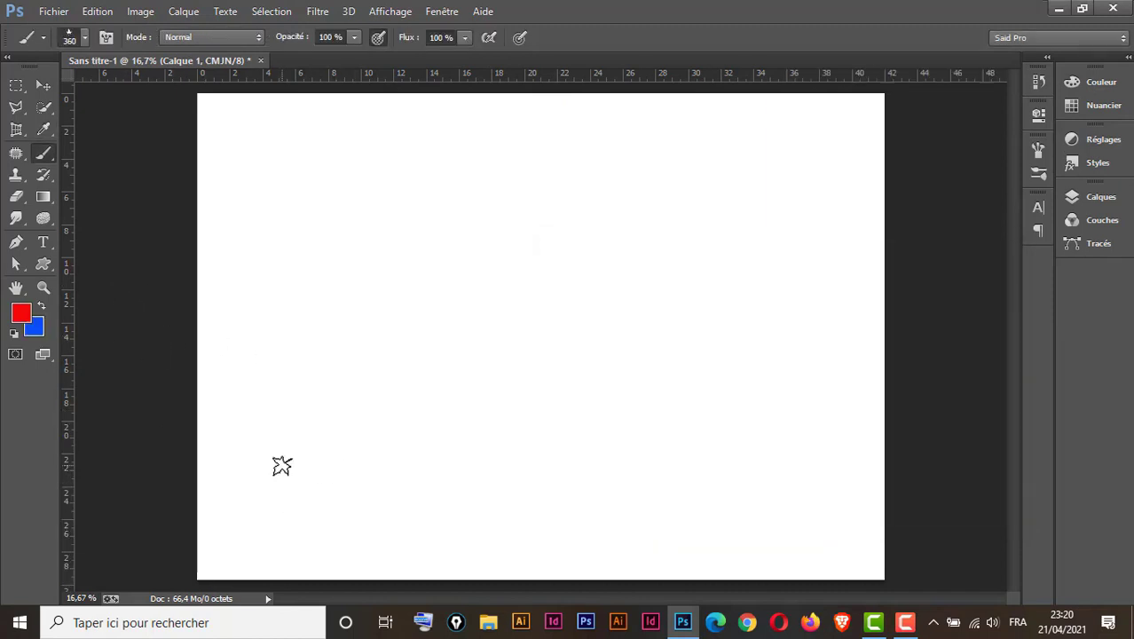
pyautogui.moveTo(279, 463)
pyautogui.mouseDown()
pyautogui.moveTo(720, 182)
pyautogui.moveTo(682, 255)
pyautogui.mouseUp()
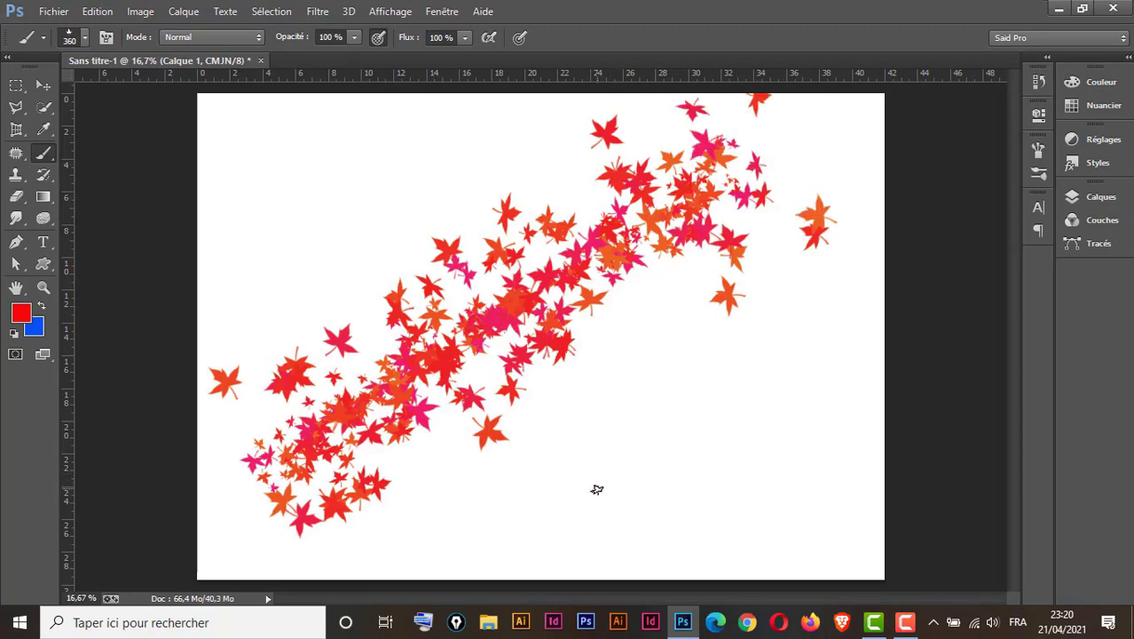
pyautogui.hotkey('ctrl', 'z')
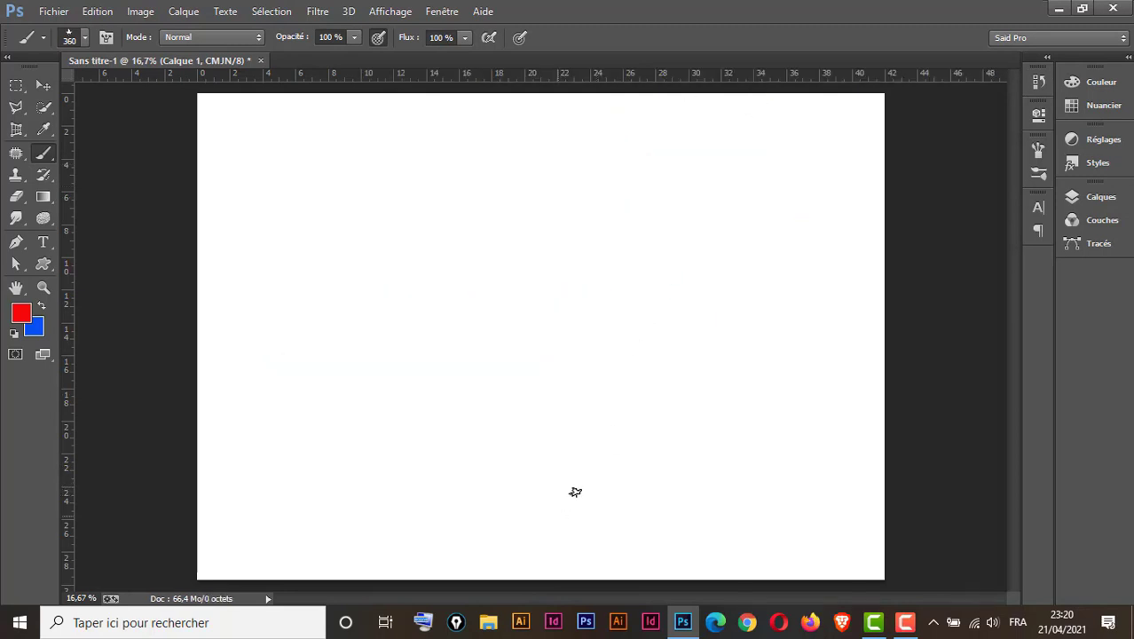
# Turn on Color Dynamics with 86% hue variation, then paint and undo multicoloured leaf strokes.
pyautogui.click(1039, 149)
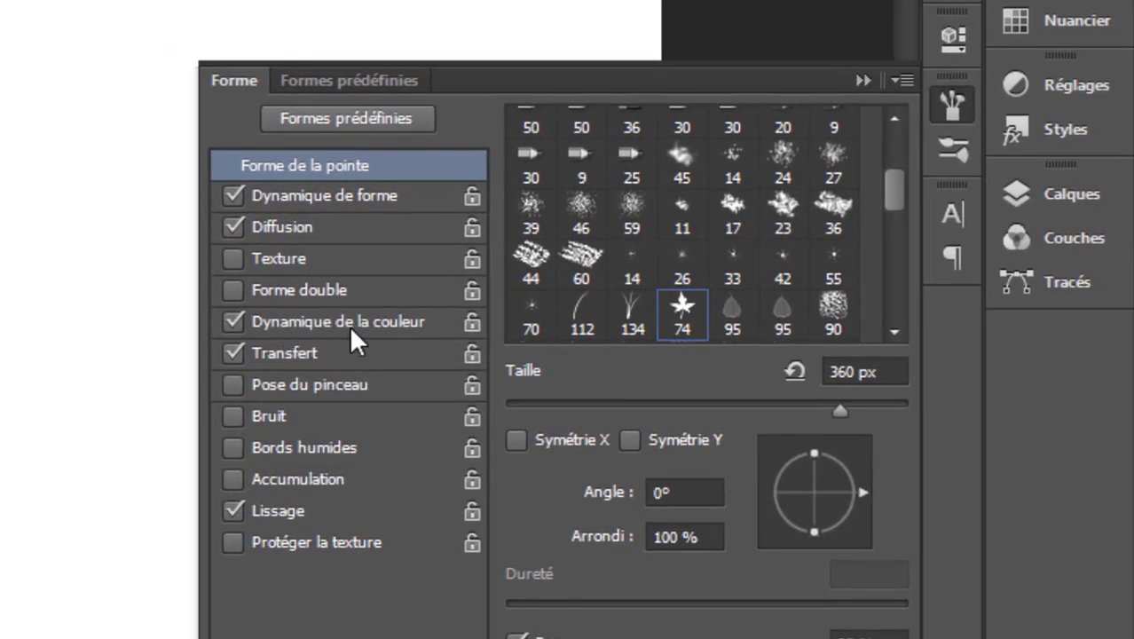
pyautogui.click(353, 340)
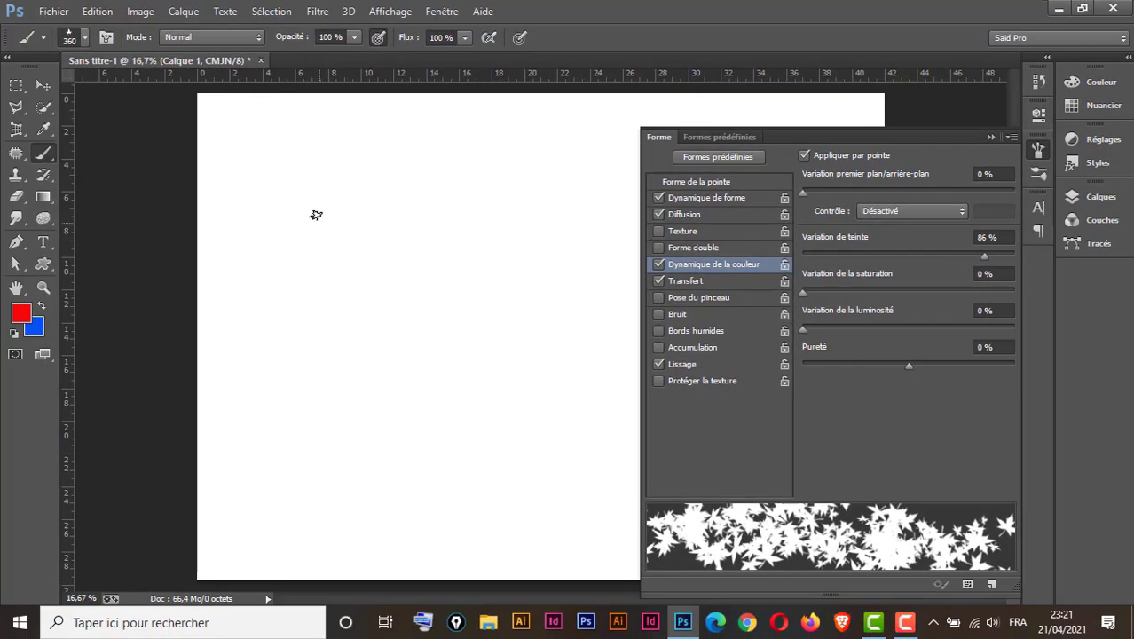
pyautogui.moveTo(268, 157); pyautogui.dragTo(530, 493)
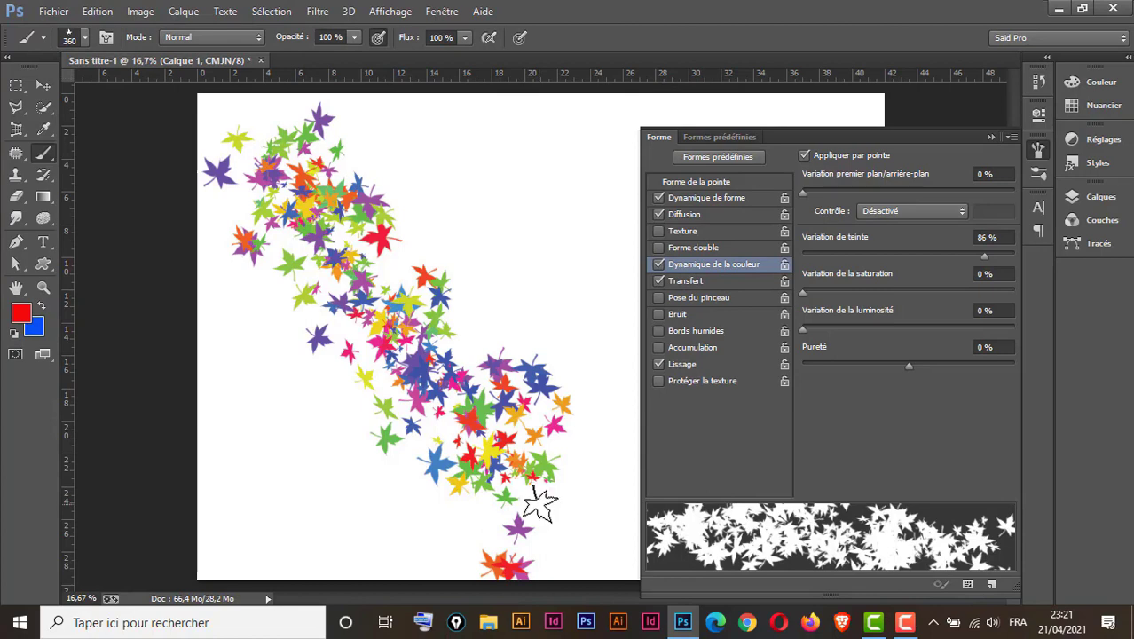
pyautogui.hotkey('ctrl', 'alt', 'z')
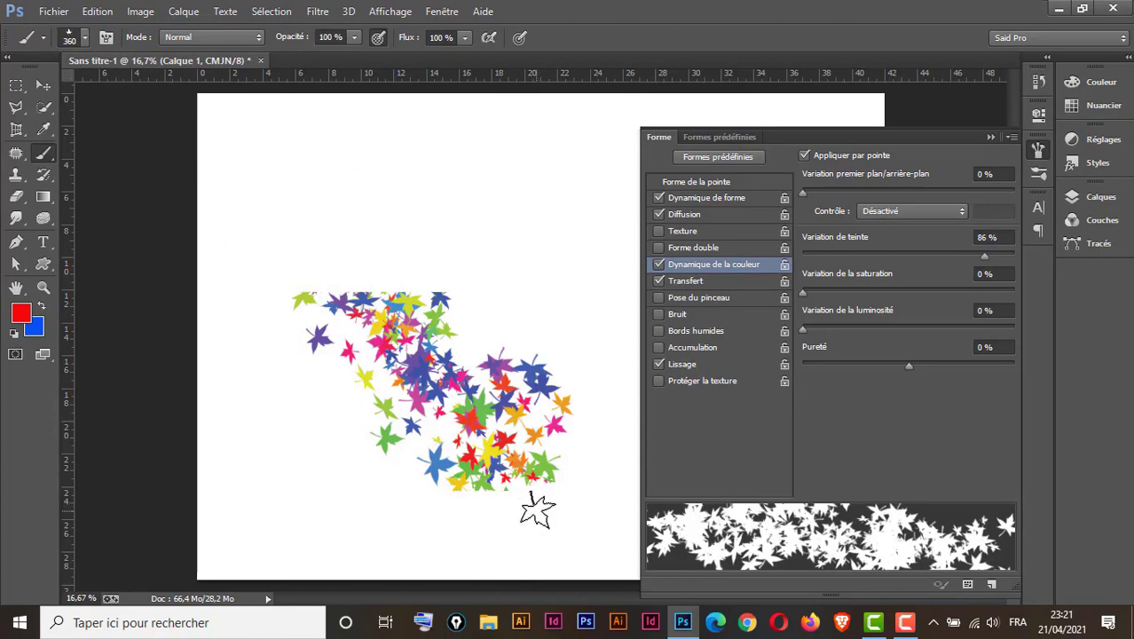
pyautogui.hotkey('ctrl', 'alt', 'z')
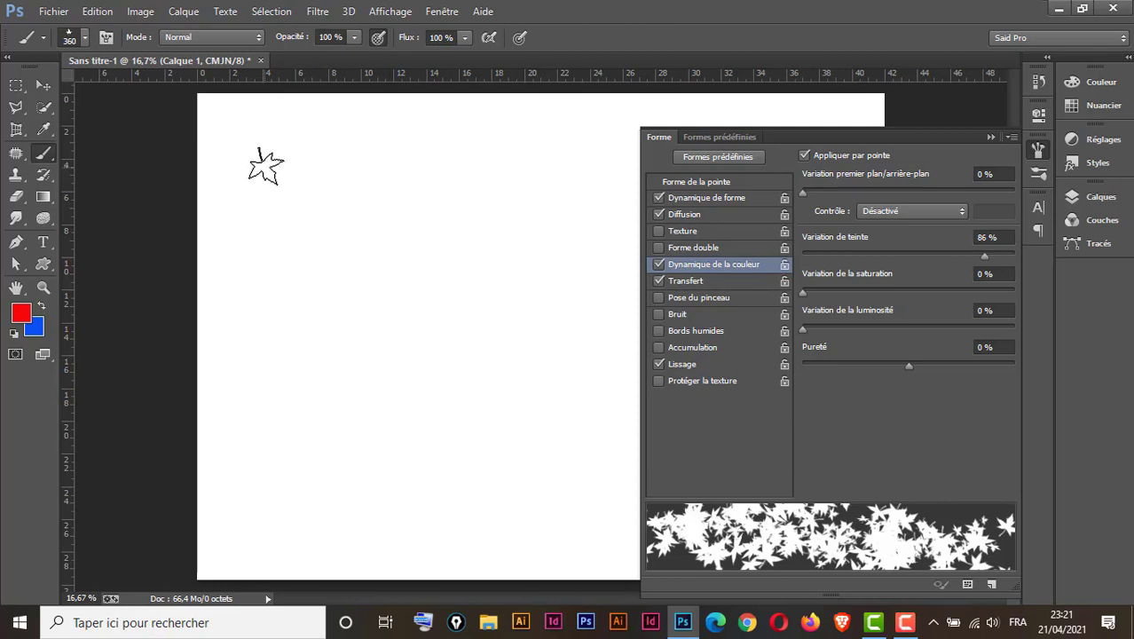
pyautogui.moveTo(270, 157); pyautogui.dragTo(506, 517)
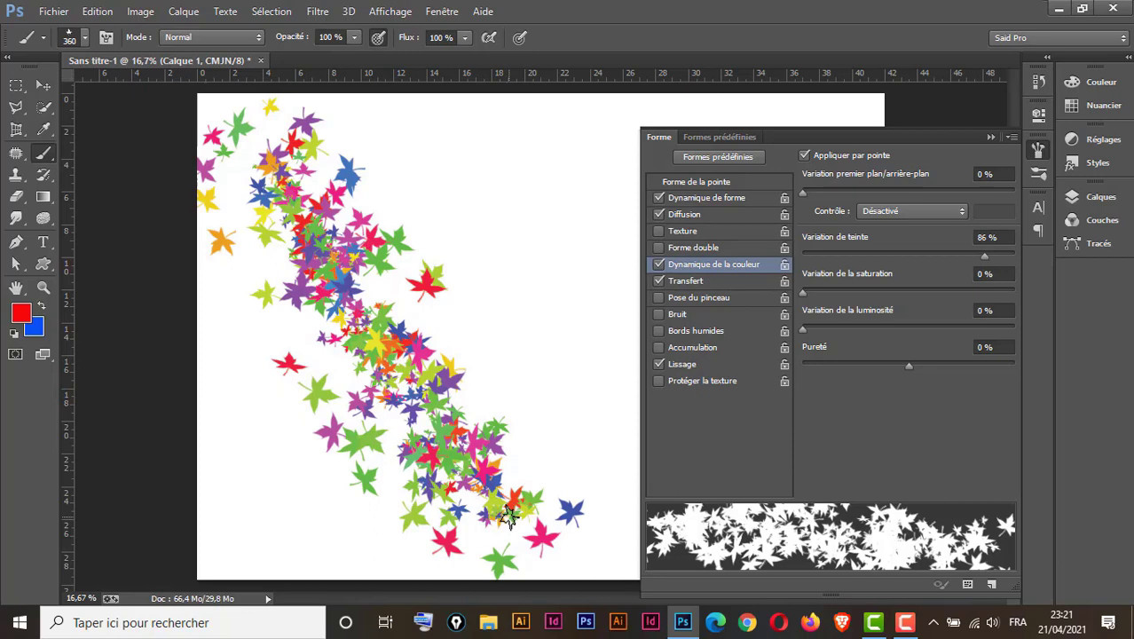
pyautogui.hotkey('ctrl', 'z')
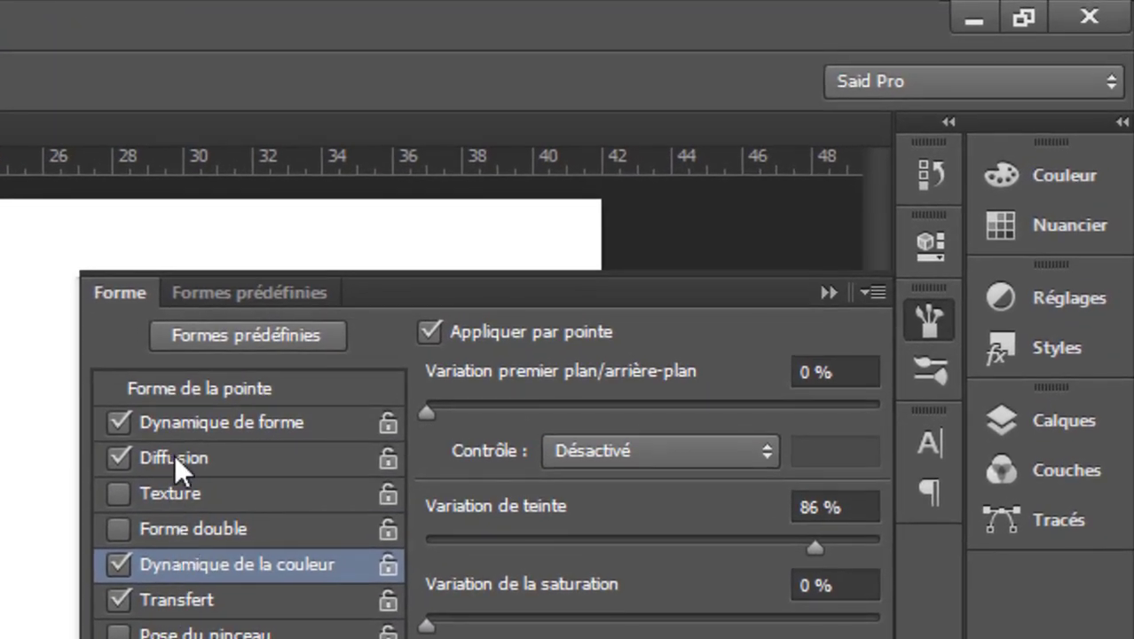
# Open the Scattering settings, lower scatter to about 173%, and paint a test leaf stroke.
pyautogui.click(176, 457)
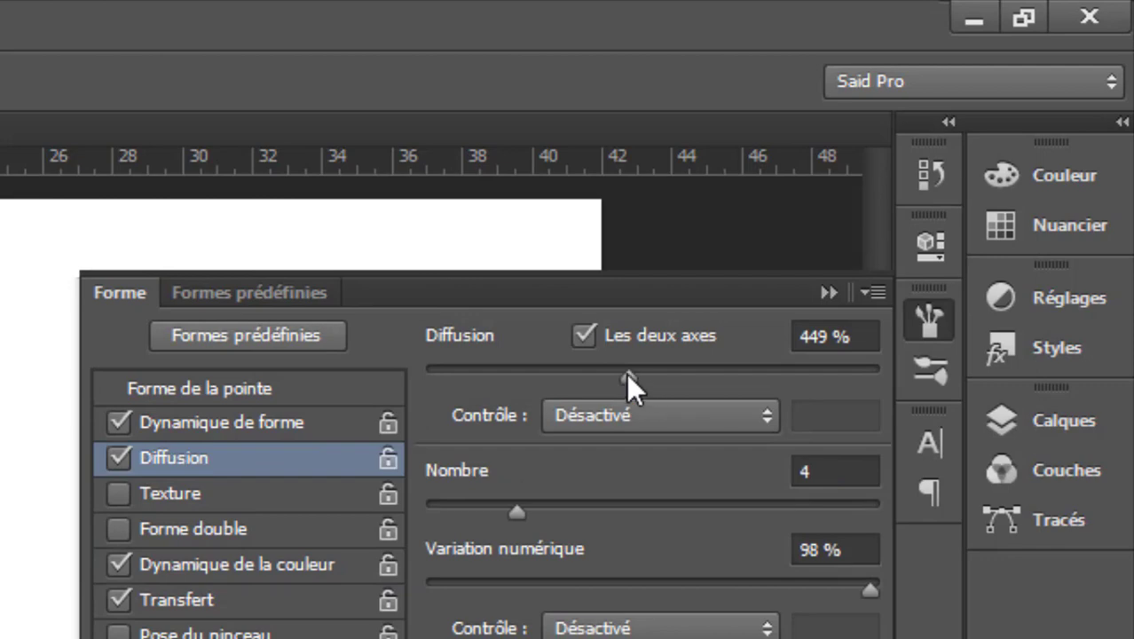
pyautogui.moveTo(627, 371); pyautogui.dragTo(520, 371)
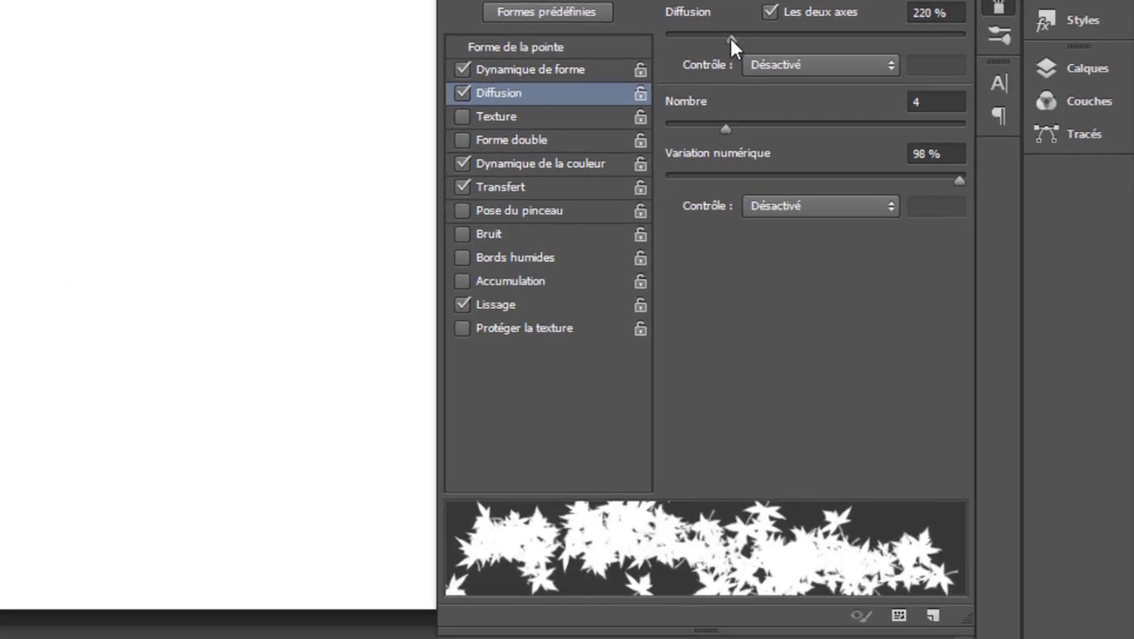
pyautogui.moveTo(730, 37)
pyautogui.mouseDown()
pyautogui.moveTo(692, 37)
pyautogui.moveTo(728, 38)
pyautogui.moveTo(712, 40)
pyautogui.mouseUp()
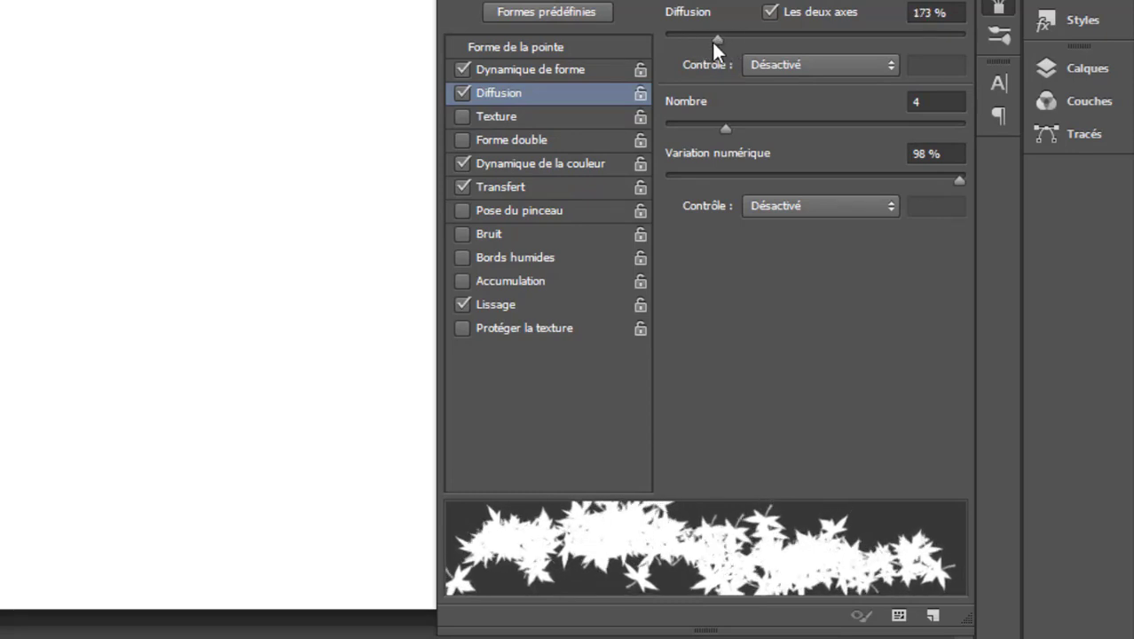
pyautogui.moveTo(268, 160); pyautogui.dragTo(470, 486)
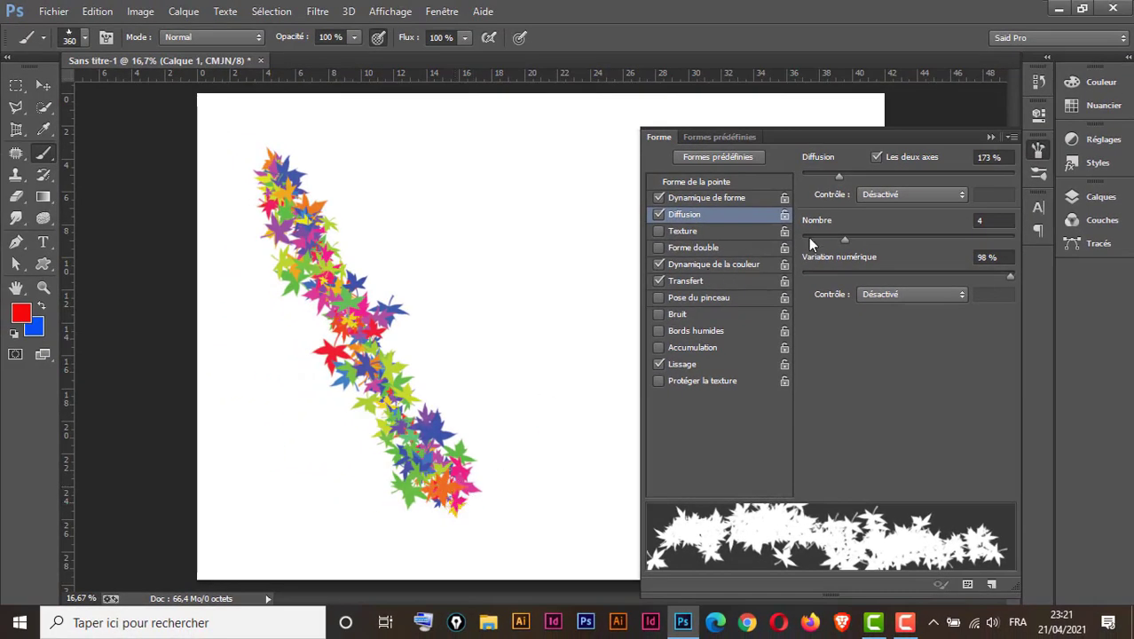
# Raise scatter to 275%, paint a wider-scatter stroke, then undo both test strokes.
pyautogui.moveTo(840, 175); pyautogui.dragTo(859, 179)
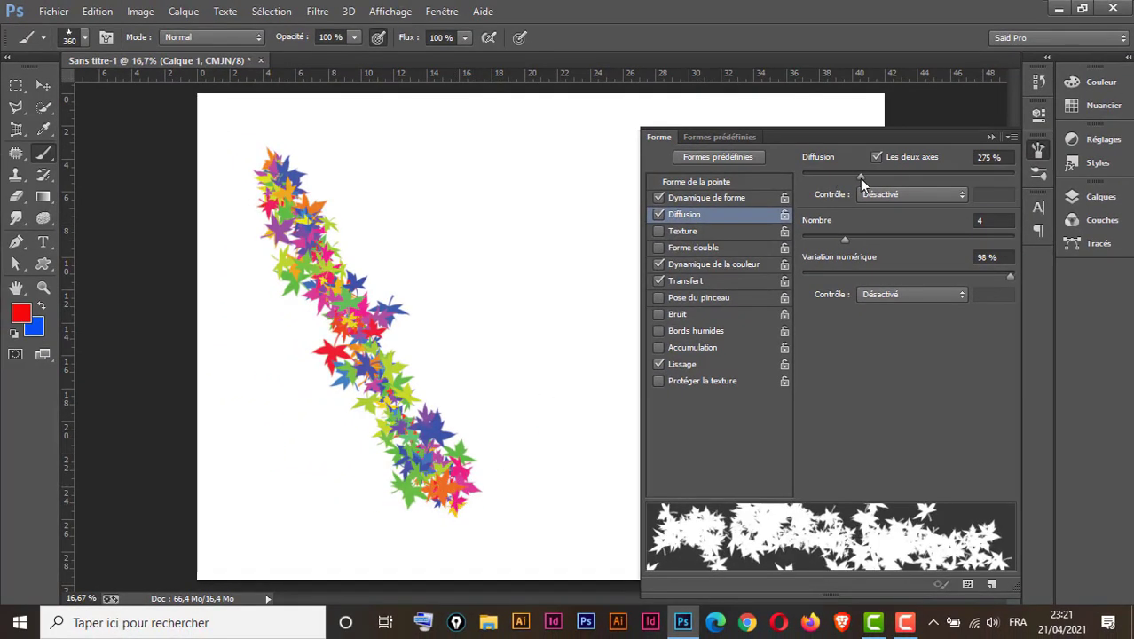
pyautogui.click(375, 164)
pyautogui.moveTo(374, 165); pyautogui.dragTo(536, 421)
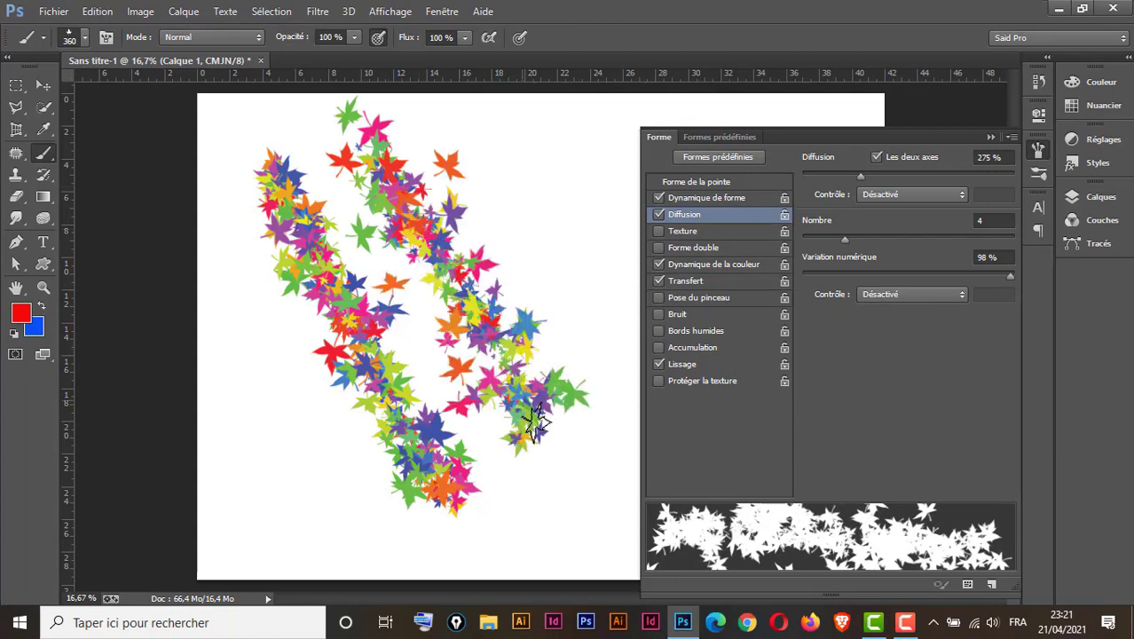
pyautogui.hotkey('ctrl', 'alt', 'z')
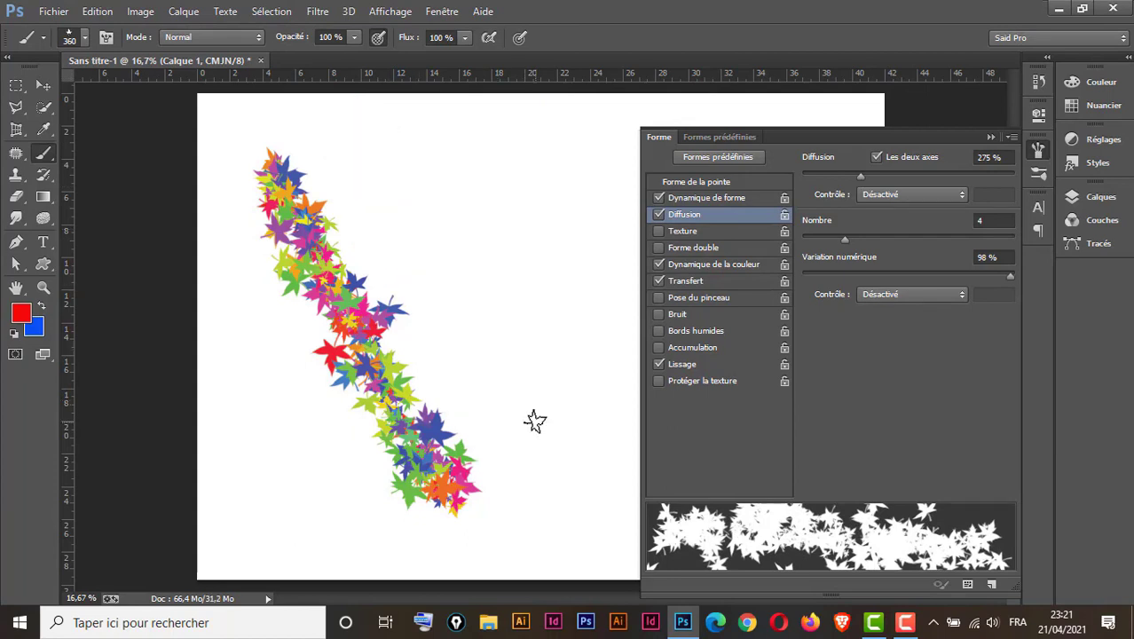
pyautogui.hotkey('ctrl', 'alt', 'z')
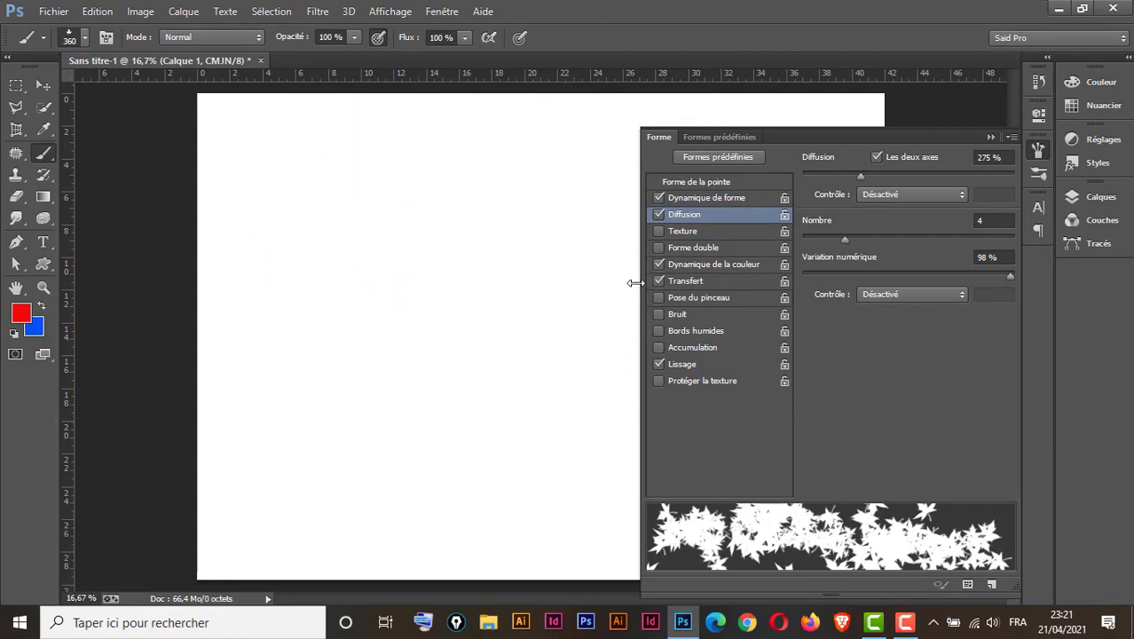
# Set Shape Dynamics size jitter to 74%, test and undo two leaf strokes, and close settings.
pyautogui.click(705, 197)
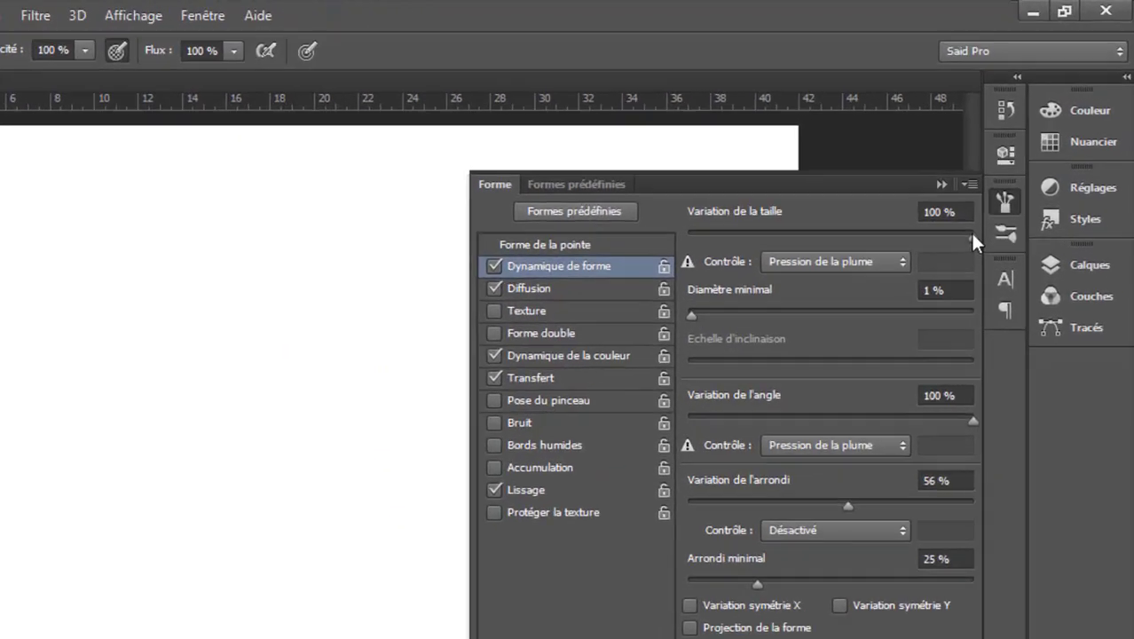
pyautogui.moveTo(1013, 177); pyautogui.dragTo(943, 174)
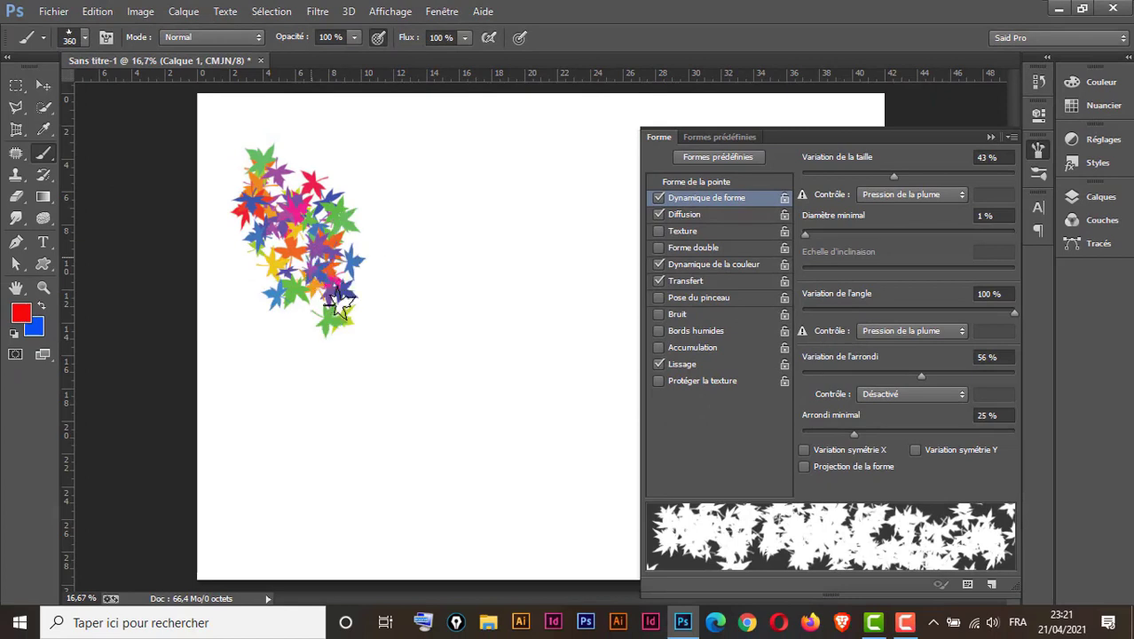
pyautogui.moveTo(293, 258)
pyautogui.mouseDown()
pyautogui.moveTo(354, 337)
pyautogui.moveTo(363, 380)
pyautogui.moveTo(431, 452)
pyautogui.mouseUp()
pyautogui.moveTo(390, 102)
pyautogui.mouseDown()
pyautogui.moveTo(398, 142)
pyautogui.moveTo(475, 233)
pyautogui.moveTo(546, 404)
pyautogui.moveTo(569, 413)
pyautogui.mouseUp()
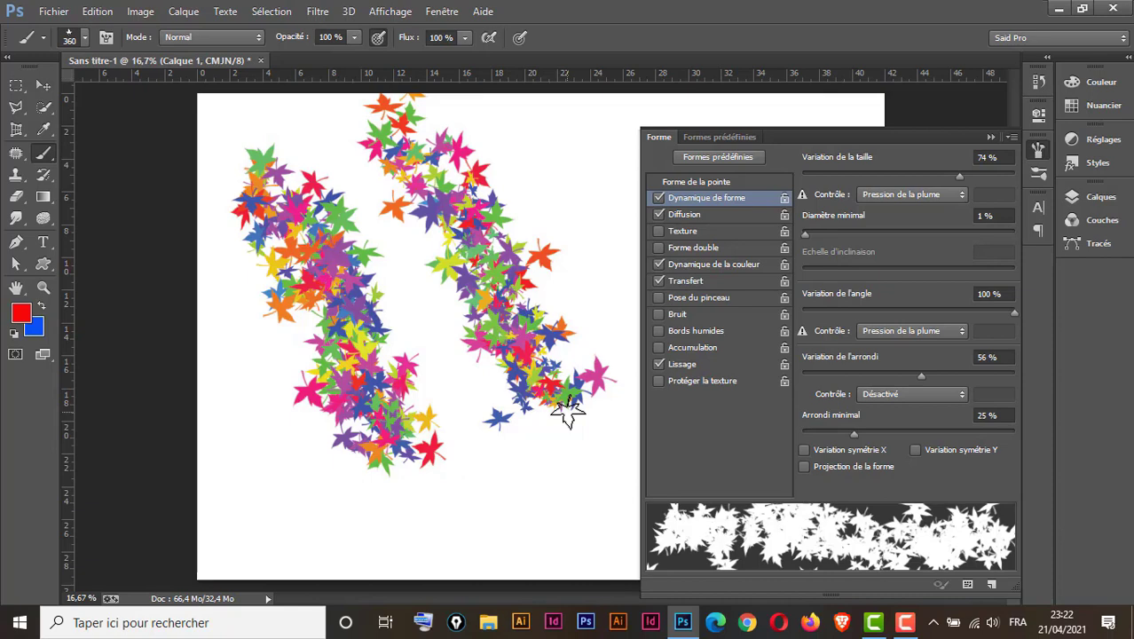
pyautogui.hotkey('ctrl', 'alt', 'z')
pyautogui.hotkey('ctrl', 'alt', 'z')
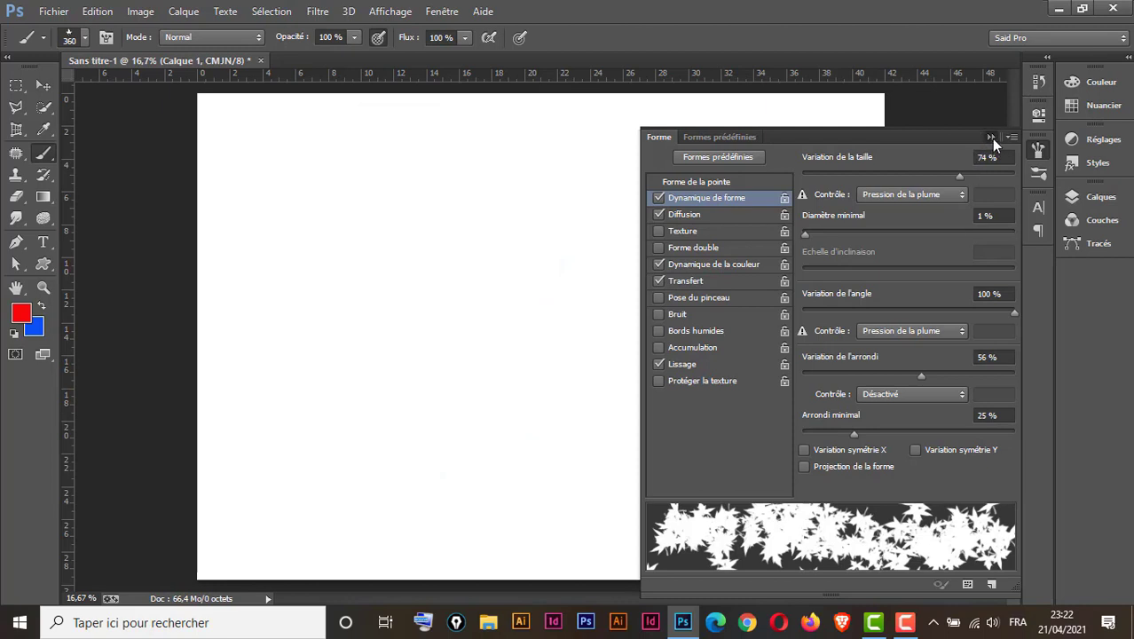
pyautogui.click(991, 137)
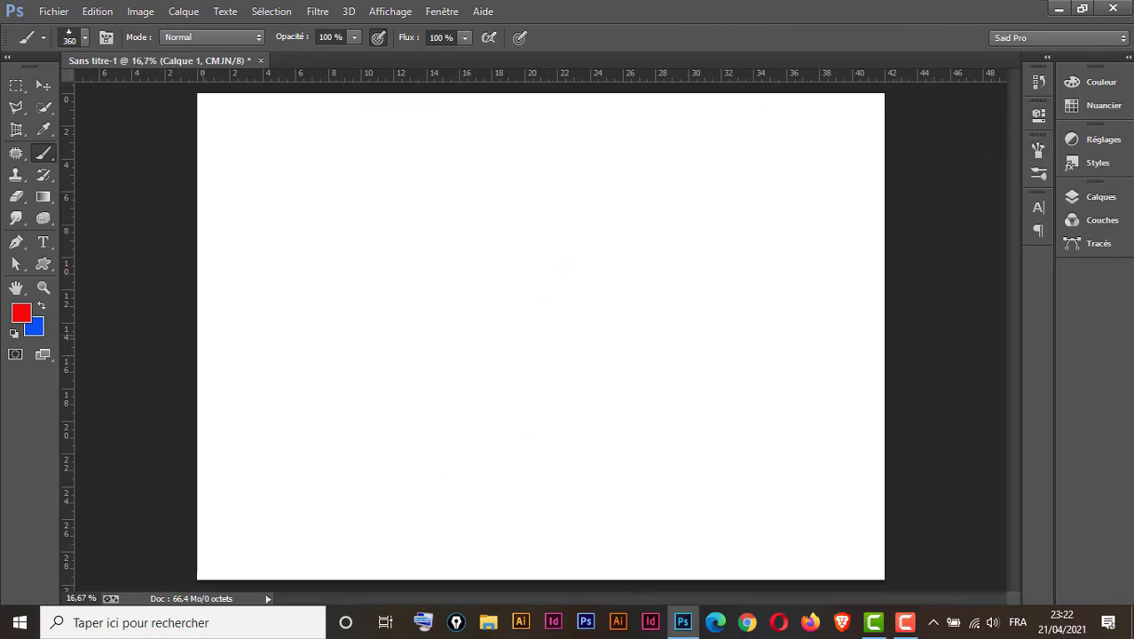
# Append the Effets spéciaux brush set to the current brush presets.
pyautogui.click(84, 39)
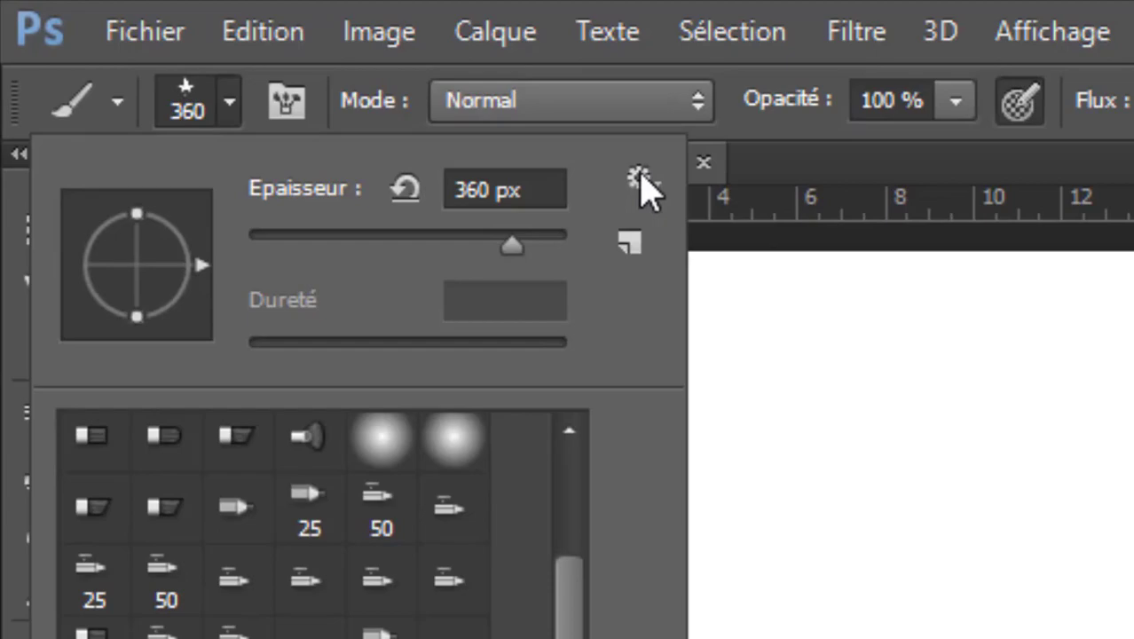
pyautogui.click(640, 174)
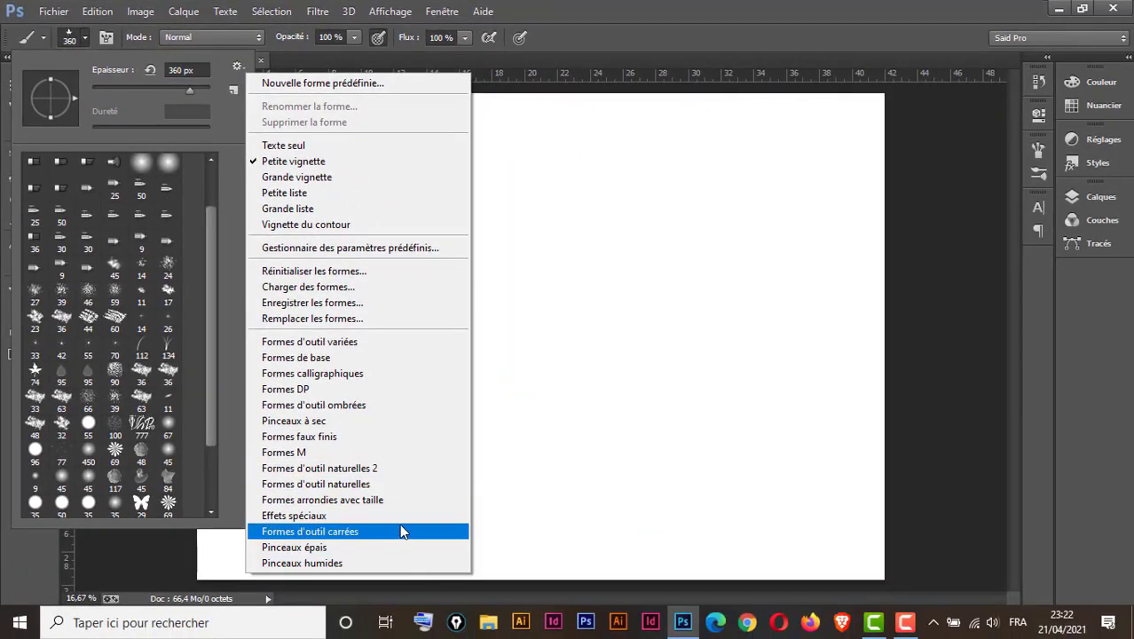
pyautogui.click(323, 518)
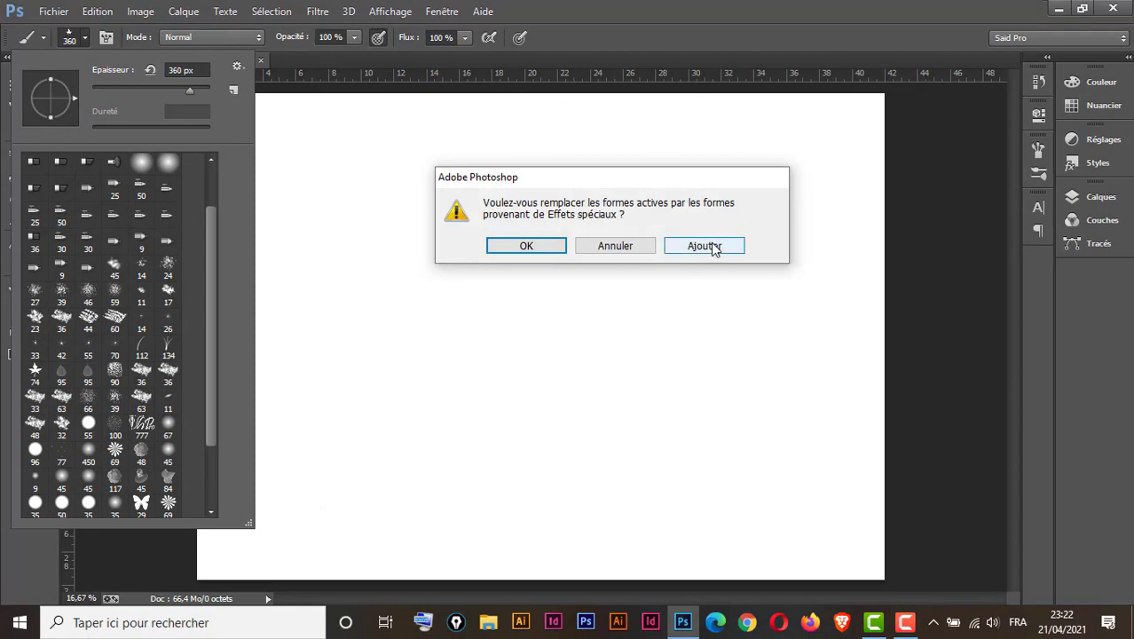
pyautogui.click(713, 248)
# Select the butterfly brush at 133 px and close the preset picker.
pyautogui.moveTo(210, 277); pyautogui.dragTo(198, 494)
pyautogui.click(88, 501)
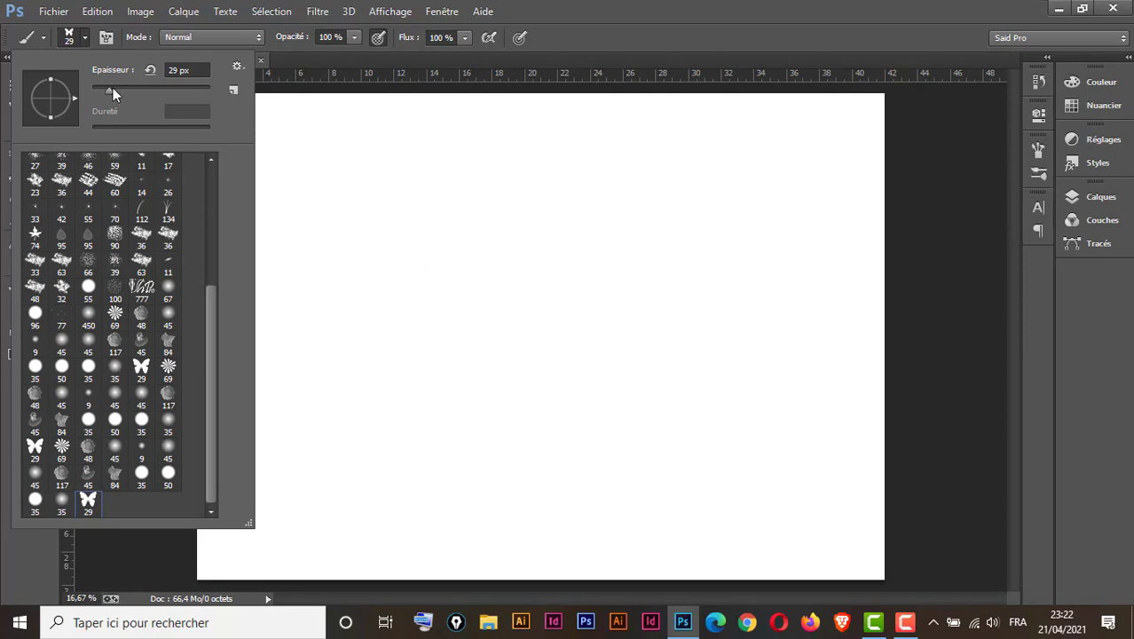
pyautogui.moveTo(113, 89); pyautogui.dragTo(161, 91)
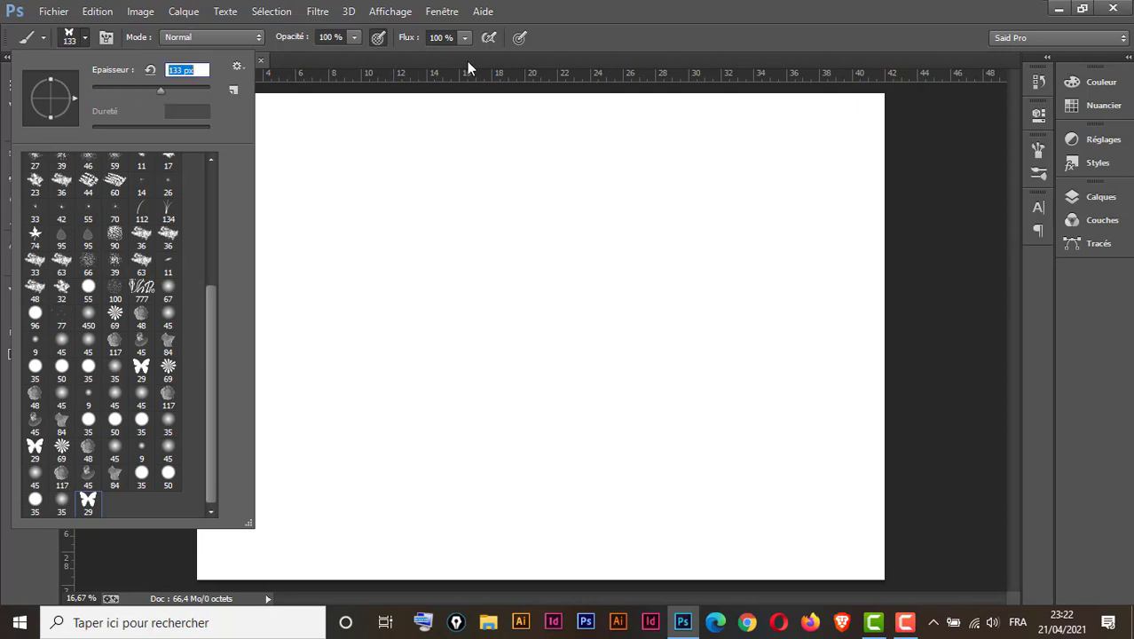
pyautogui.click(611, 13)
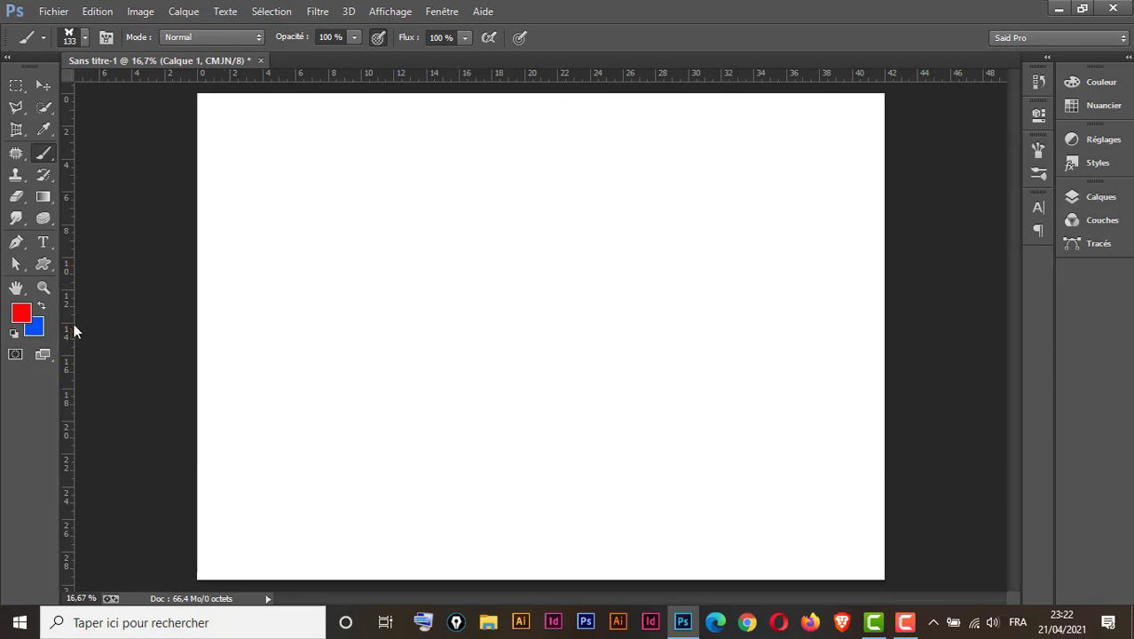
# Set the background colour to green 40f508.
pyautogui.click(35, 330)
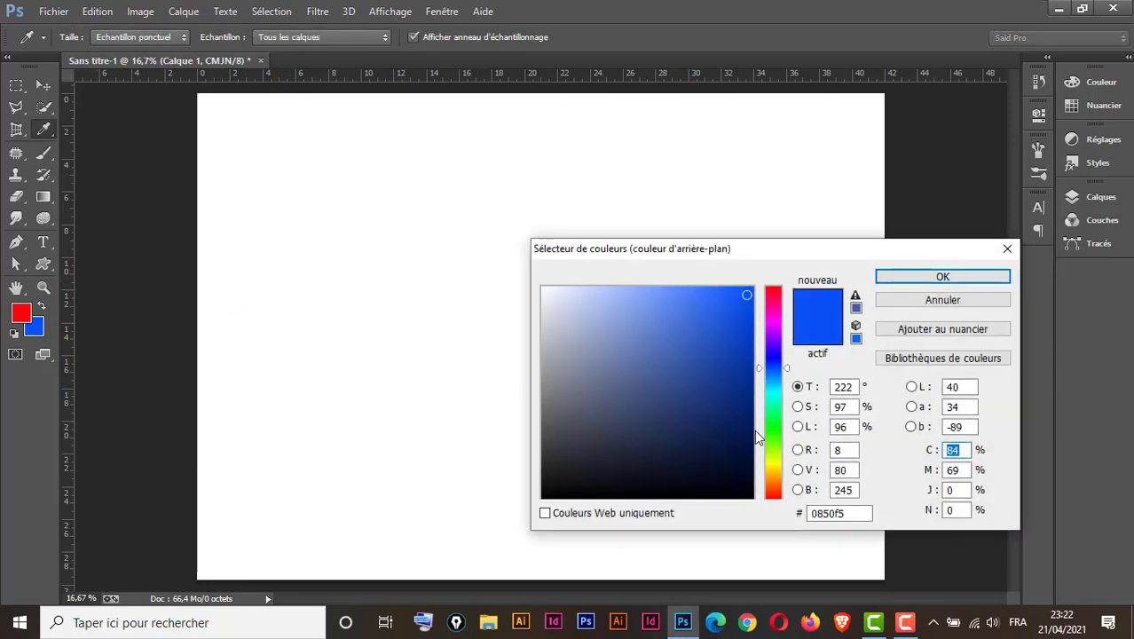
pyautogui.click(772, 444)
pyautogui.click(923, 276)
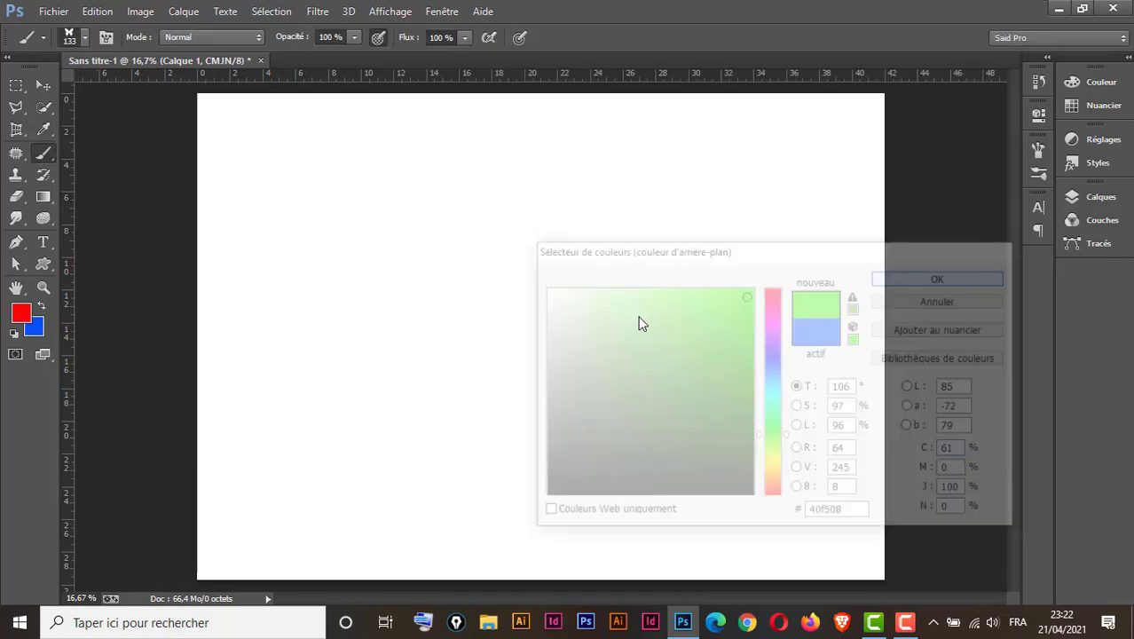
# Paint two diagonal butterfly test strokes, then undo both.
pyautogui.moveTo(256, 127)
pyautogui.mouseDown()
pyautogui.moveTo(570, 378)
pyautogui.moveTo(824, 442)
pyautogui.mouseUp()
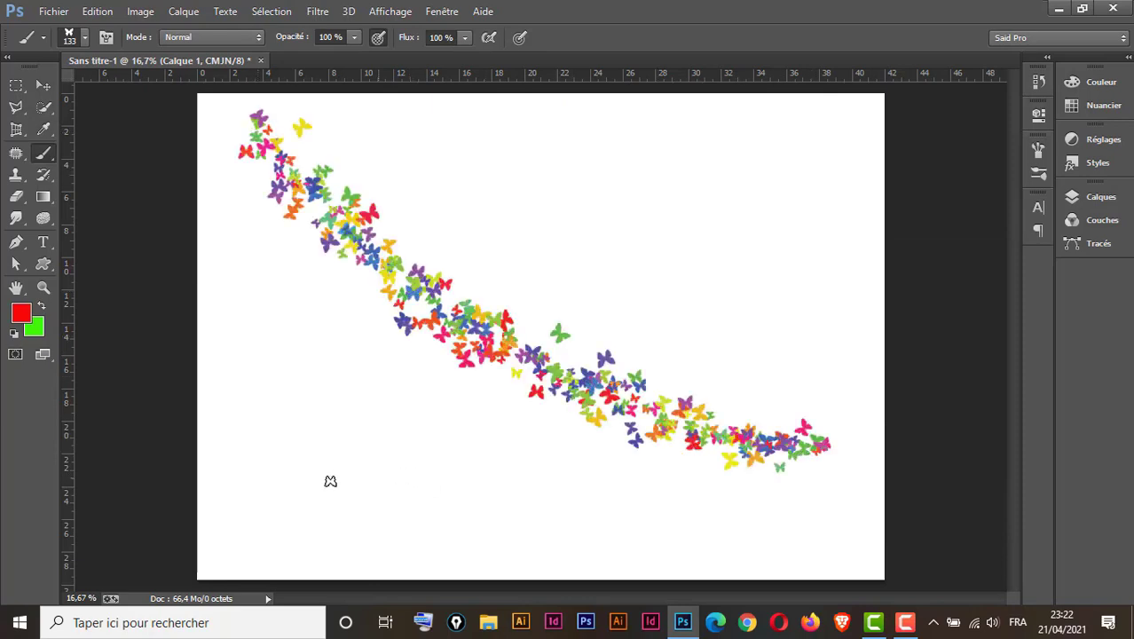
pyautogui.moveTo(242, 493); pyautogui.dragTo(838, 139)
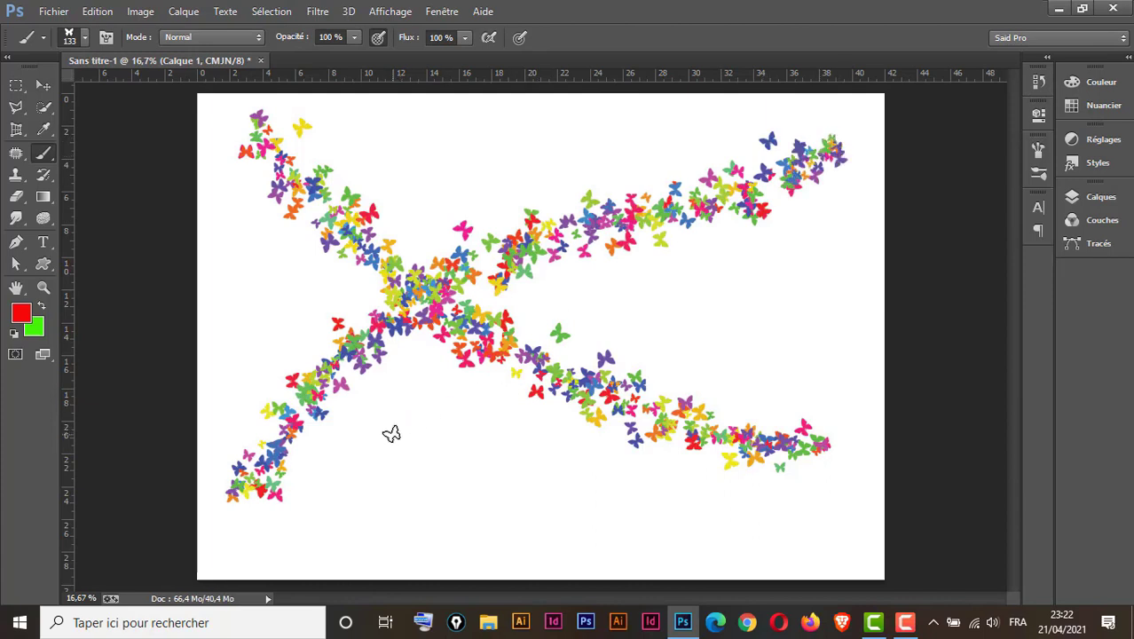
pyautogui.hotkey('ctrl', 'alt', 'z')
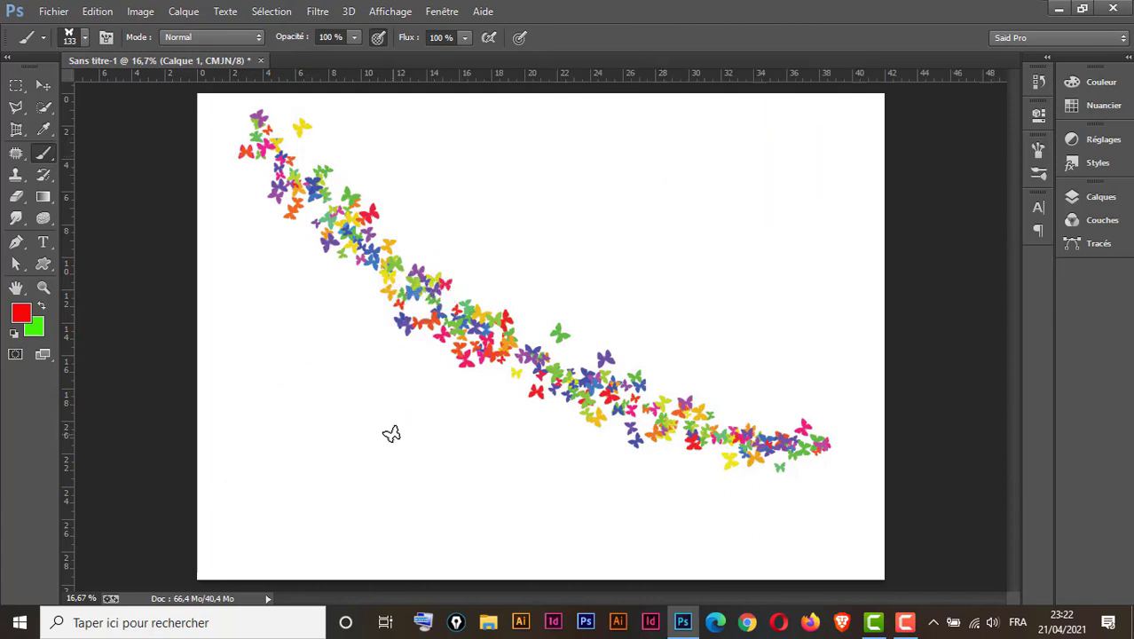
pyautogui.hotkey('ctrl', 'alt', 'z')
pyautogui.hotkey('ctrl', 'alt', 'z')
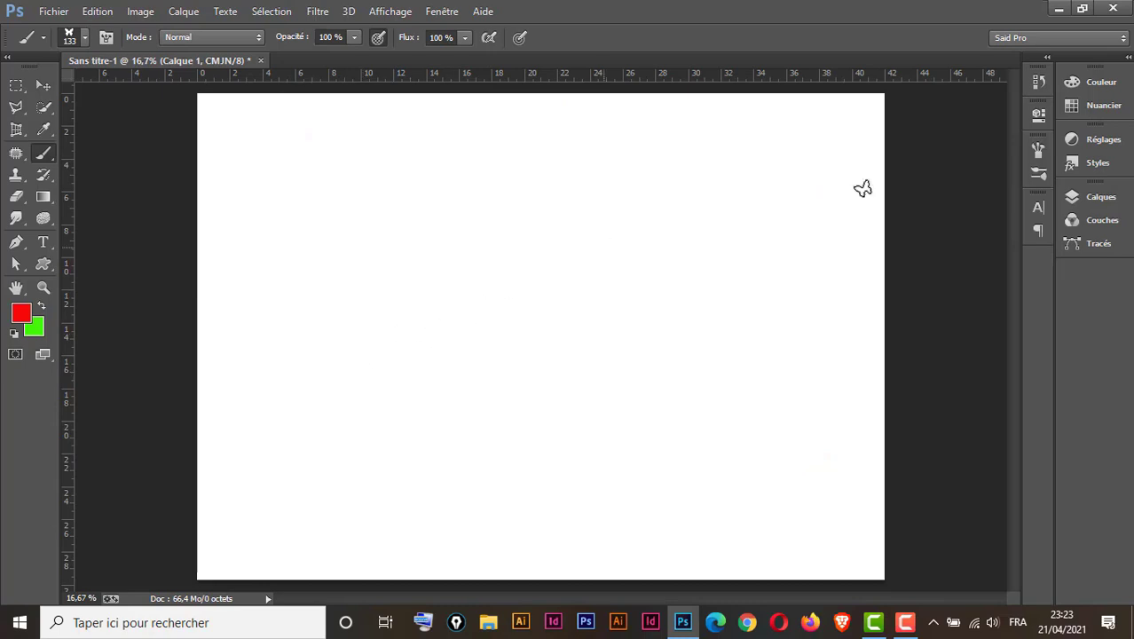
pyautogui.click(1038, 151)
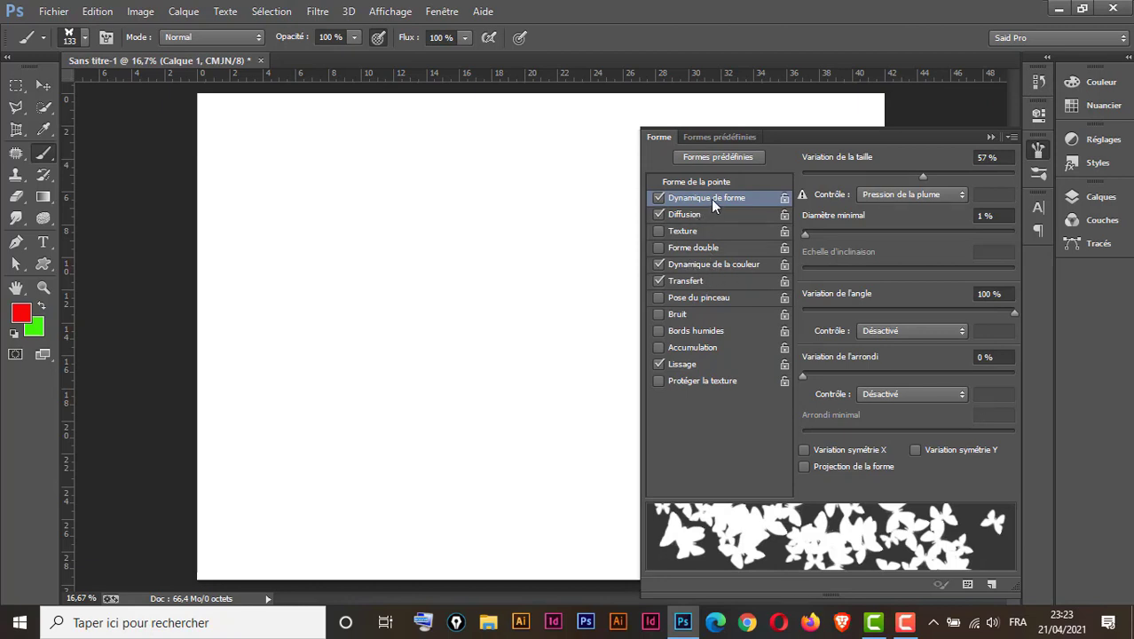
pyautogui.click(991, 138)
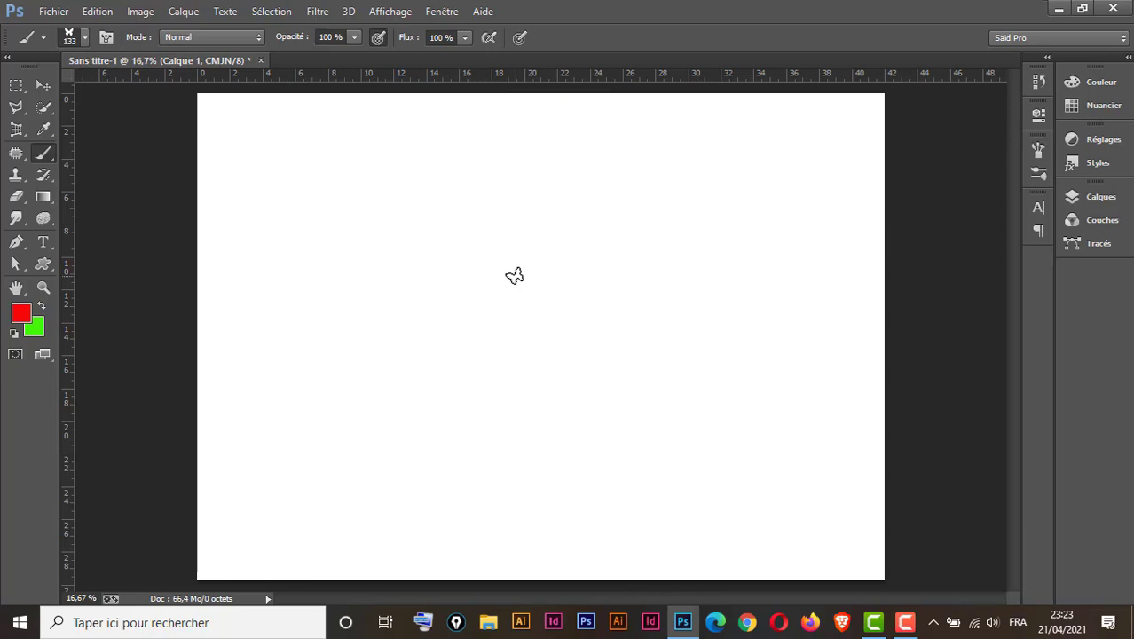
pyautogui.click(86, 34)
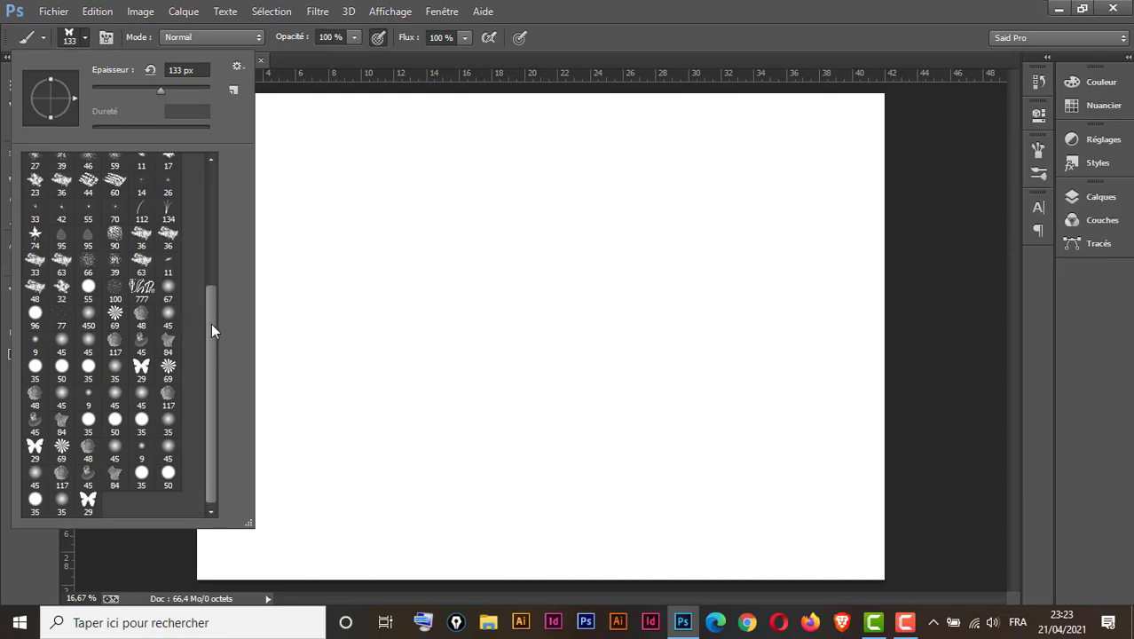
pyautogui.moveTo(214, 326); pyautogui.dragTo(214, 332)
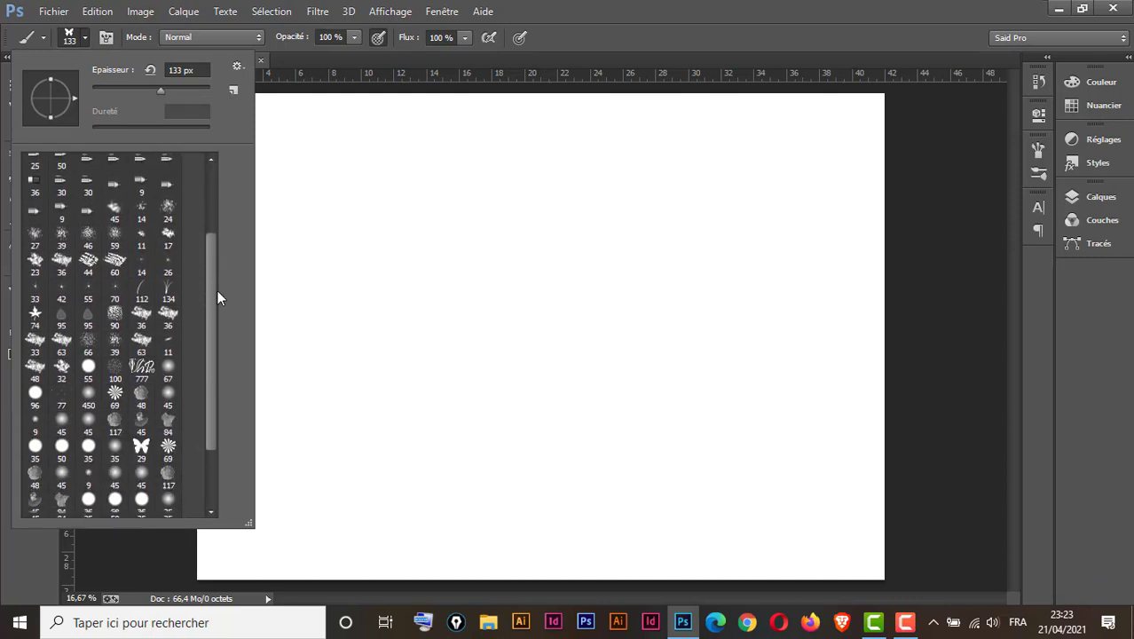
# Choose the Custom Shape tool with the yin-yang shape and default black/white colours.
pyautogui.click(594, 19)
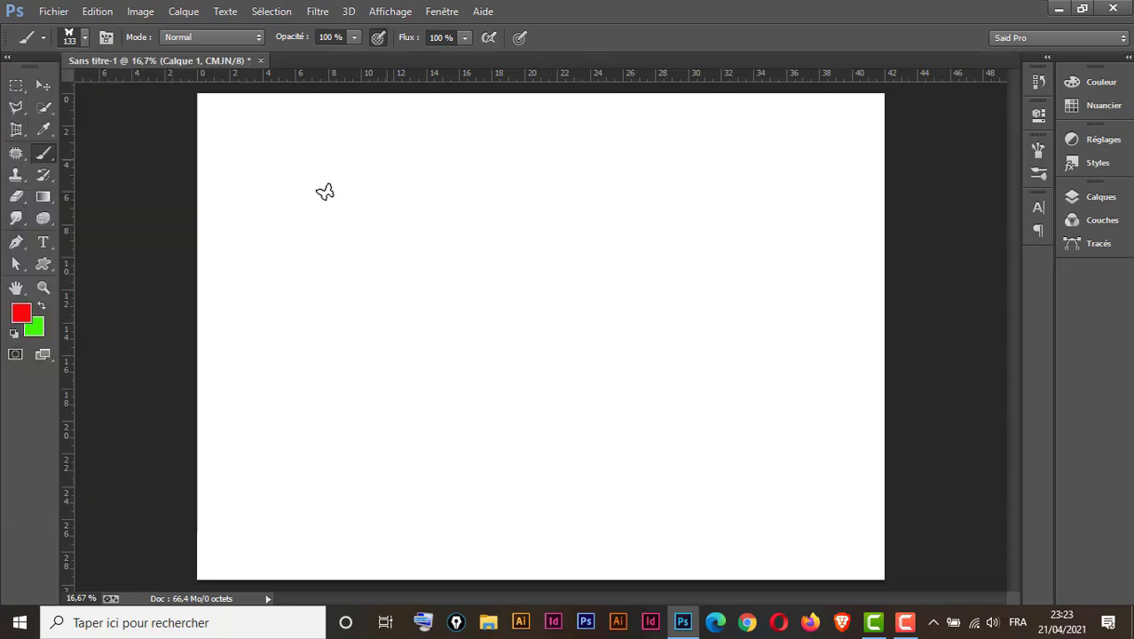
pyautogui.click(44, 264)
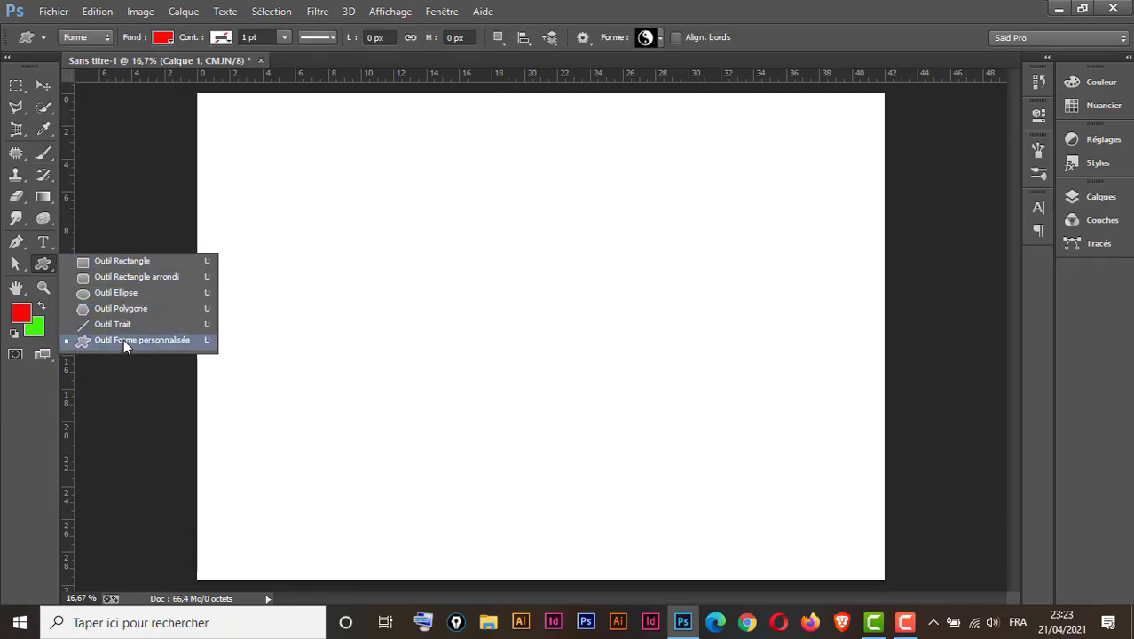
pyautogui.click(146, 341)
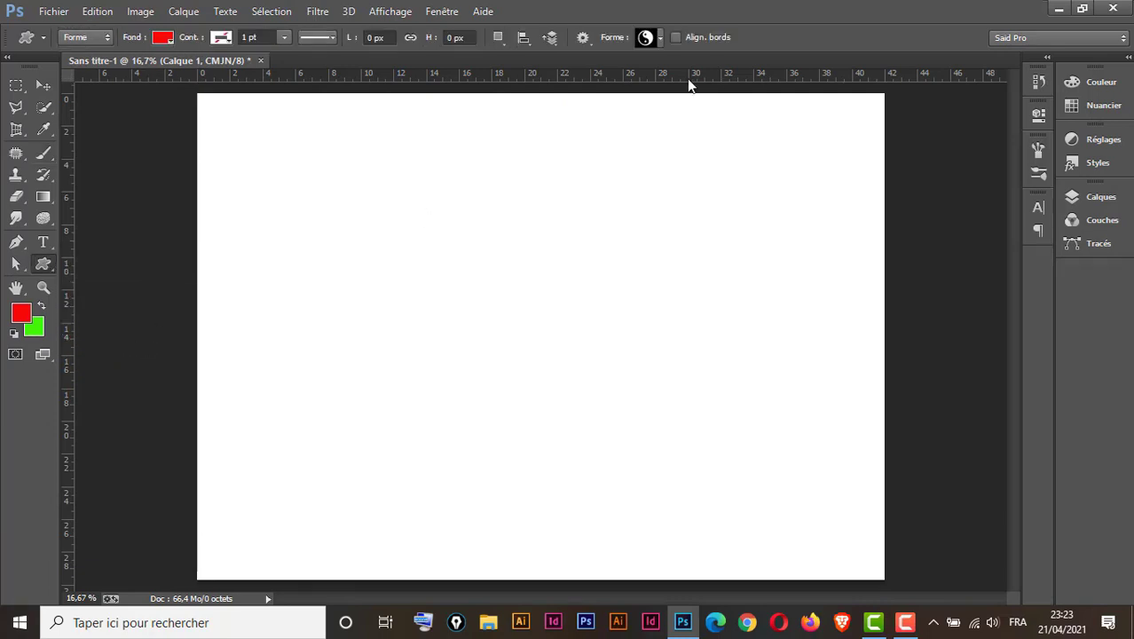
pyautogui.click(661, 37)
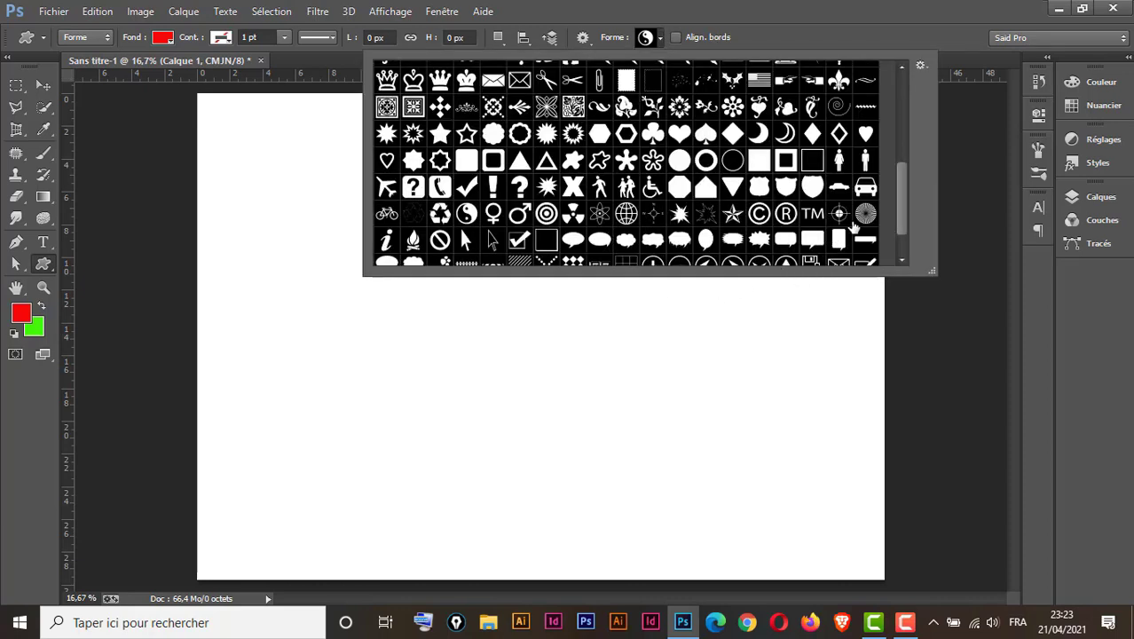
pyautogui.moveTo(901, 197); pyautogui.dragTo(905, 215)
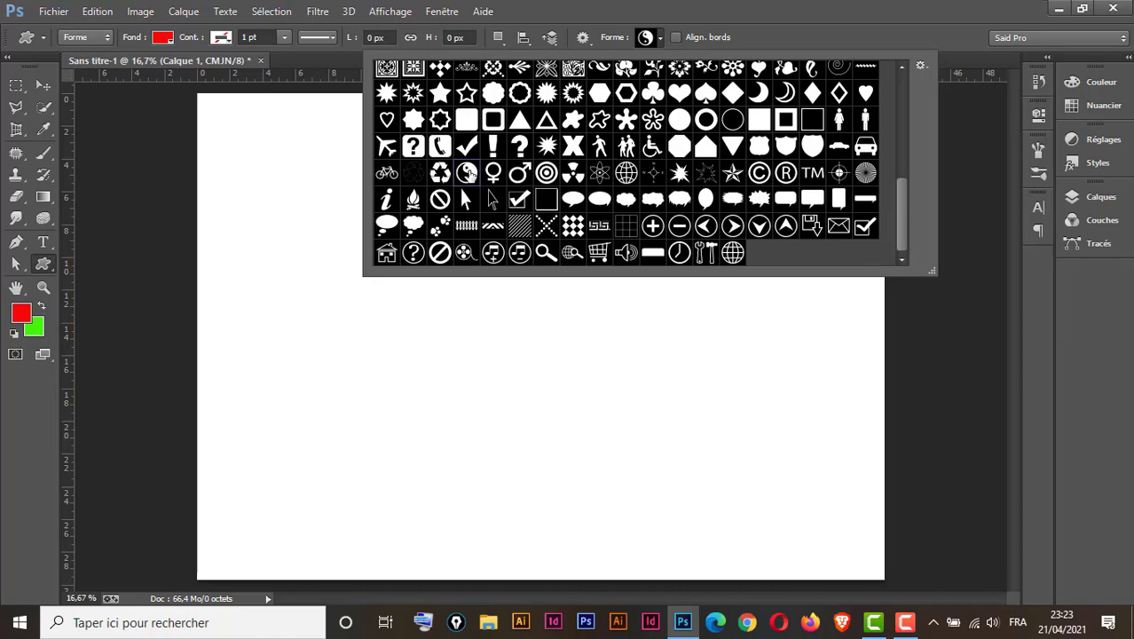
pyautogui.press('d')
pyautogui.click(510, 253)
pyautogui.press('Escape')
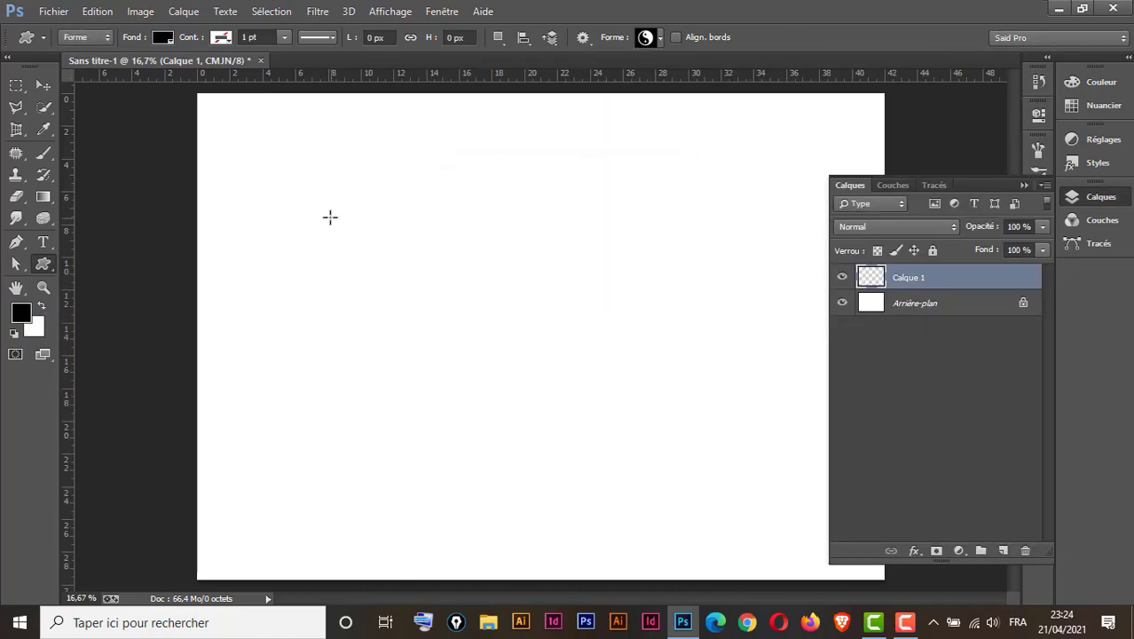
# Draw a black yin-yang shape near the canvas top left, redrawing it once.
pyautogui.moveTo(329, 217); pyautogui.dragTo(422, 317)
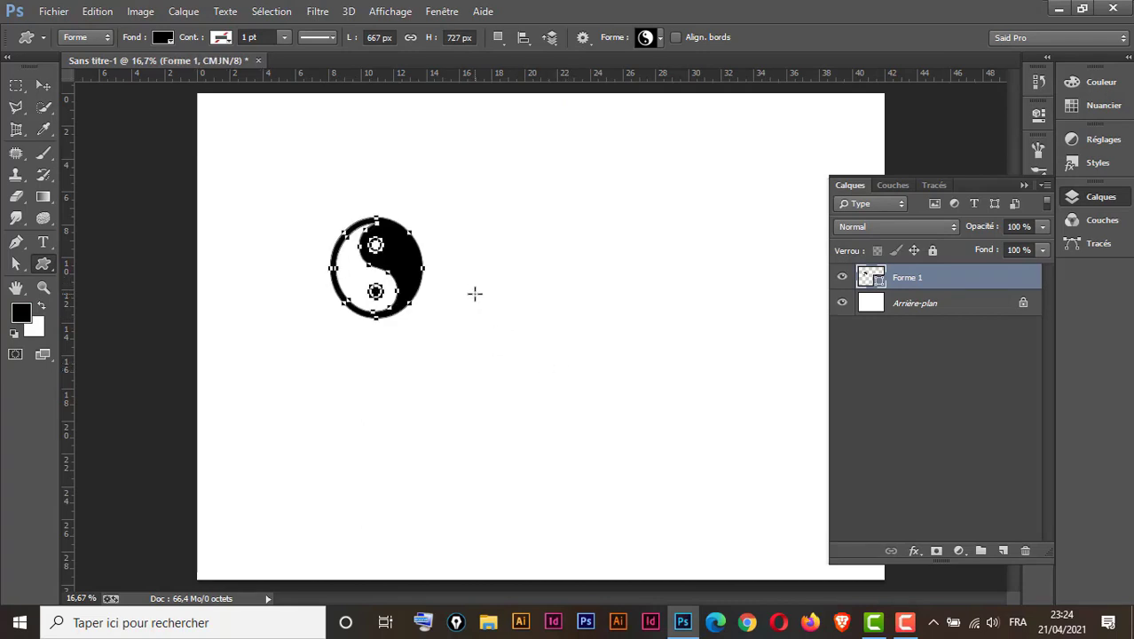
pyautogui.hotkey('ctrl', 'z')
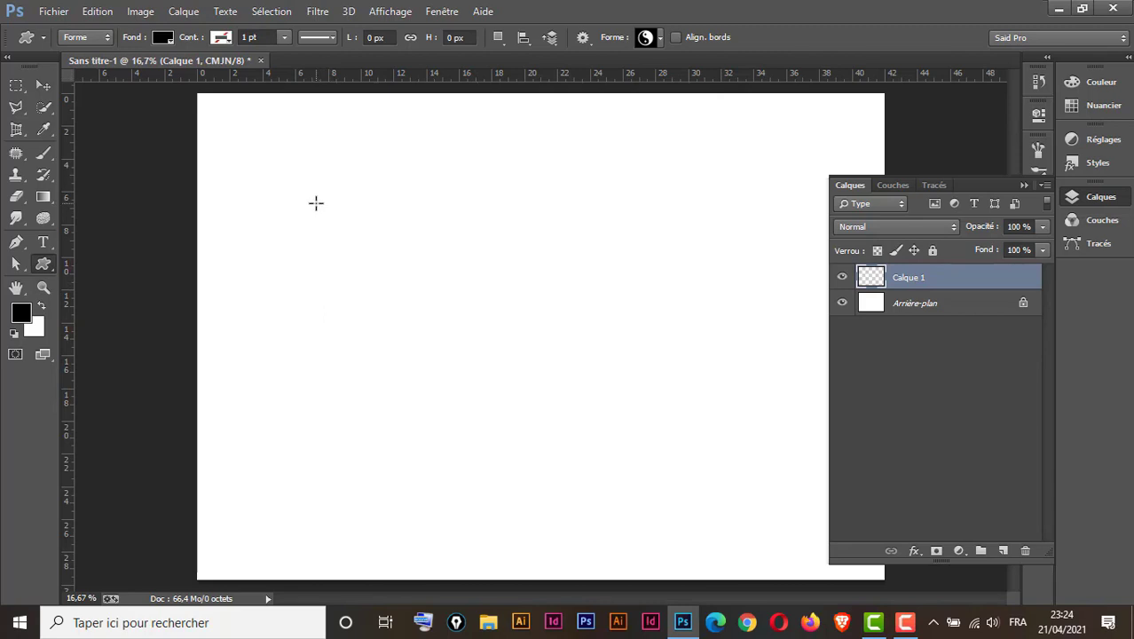
pyautogui.moveTo(316, 203); pyautogui.dragTo(420, 329)
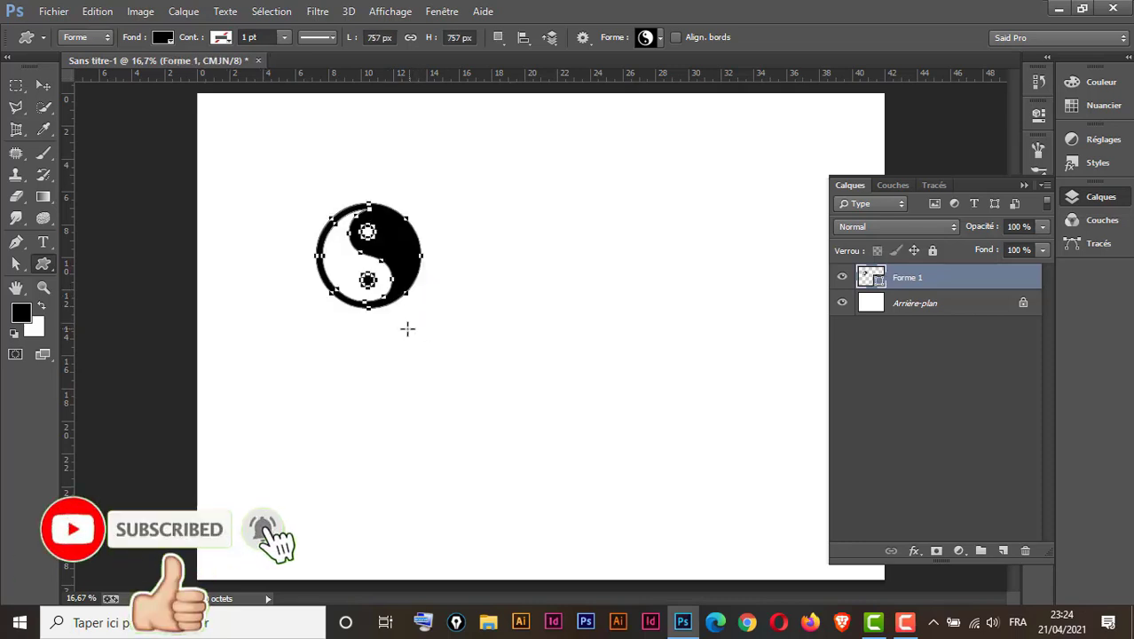
pyautogui.click(42, 86)
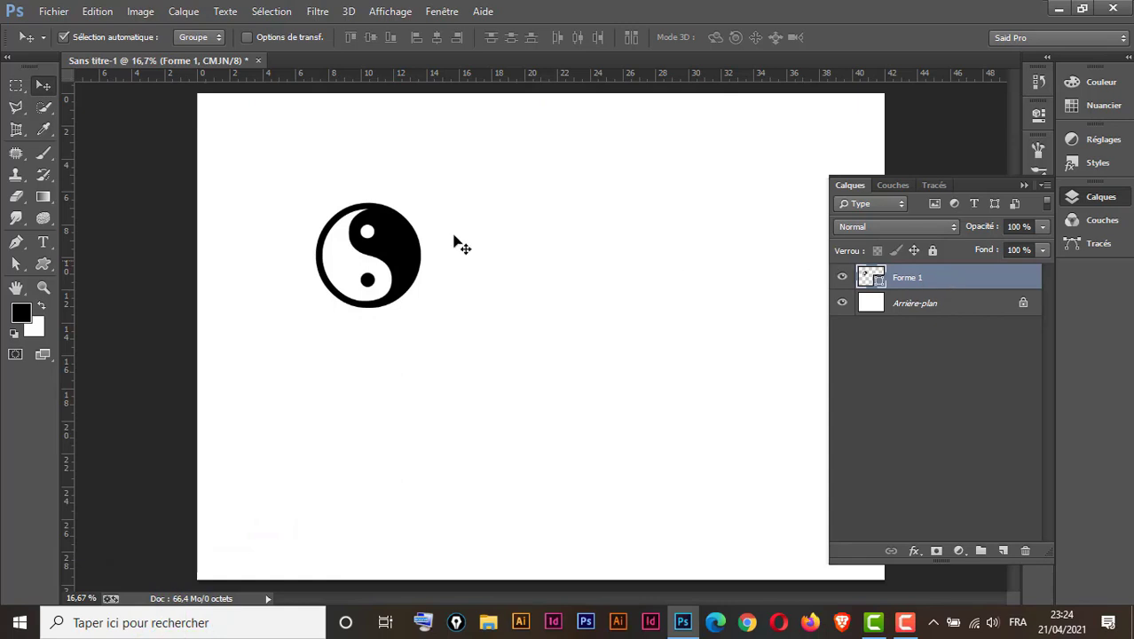
# Define the yin-yang as a preset shape named 'Forme 2'.
pyautogui.click(96, 12)
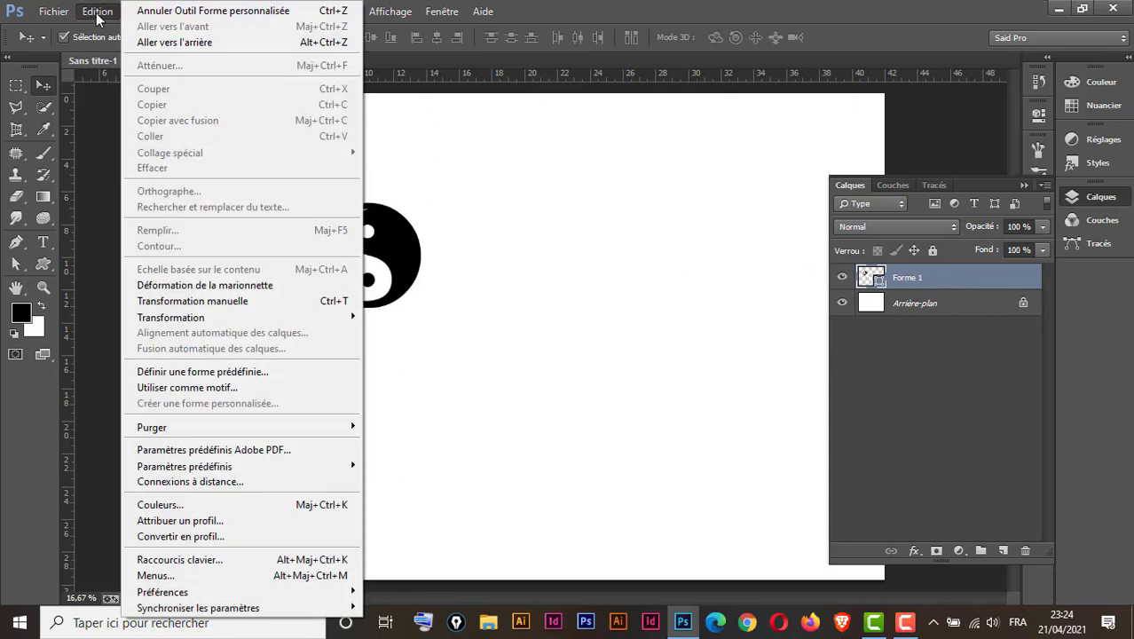
pyautogui.click(218, 373)
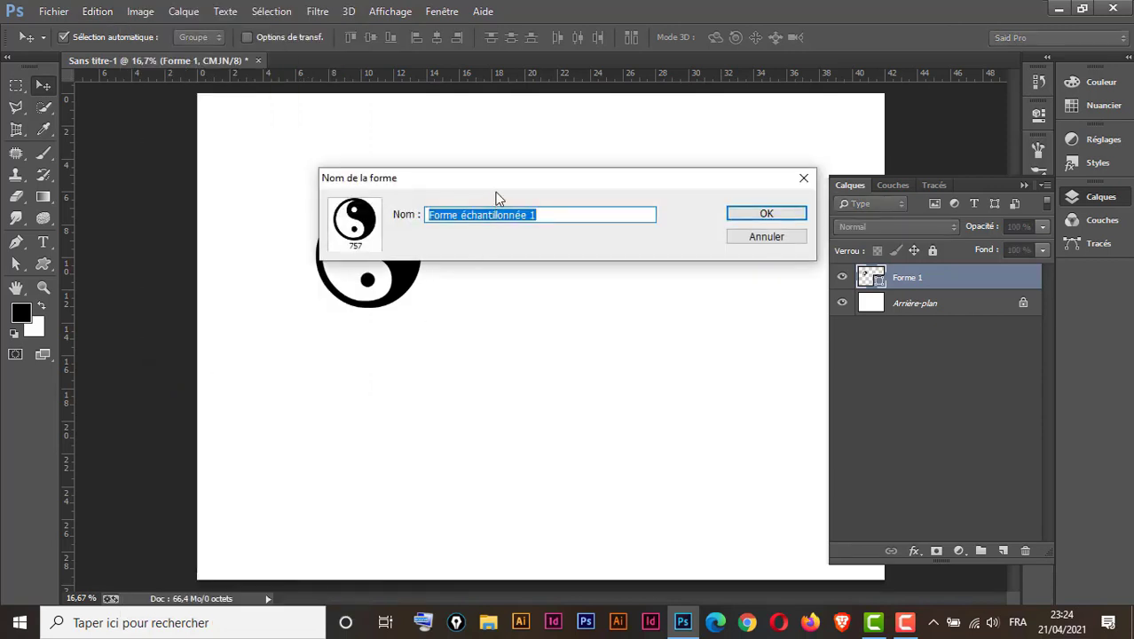
pyautogui.moveTo(497, 194); pyautogui.dragTo(518, 396)
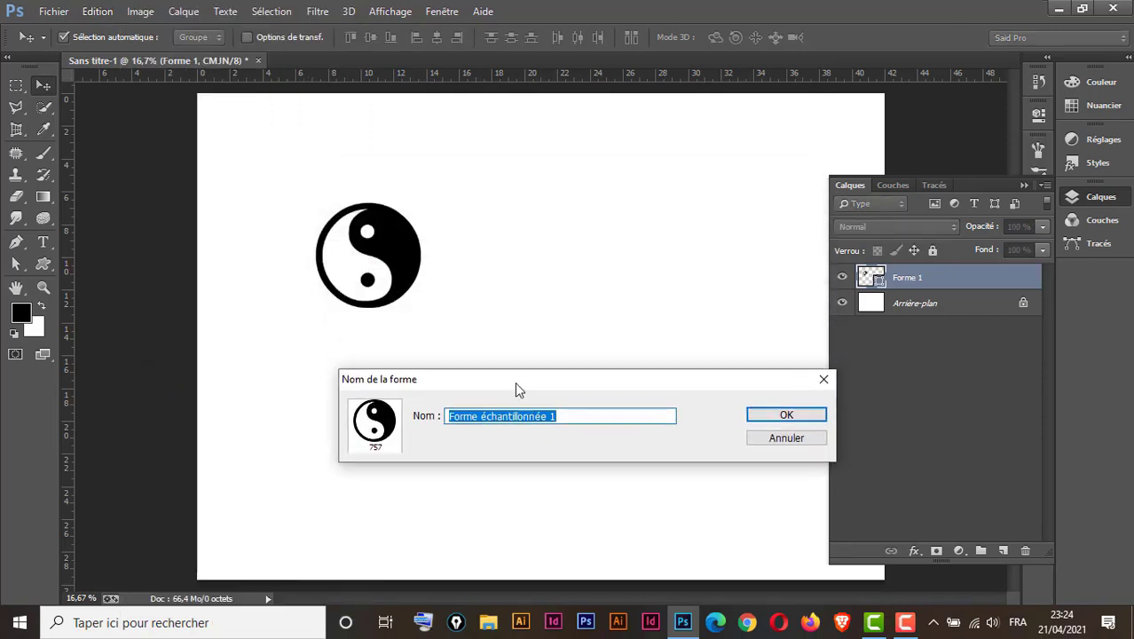
pyautogui.click(566, 418)
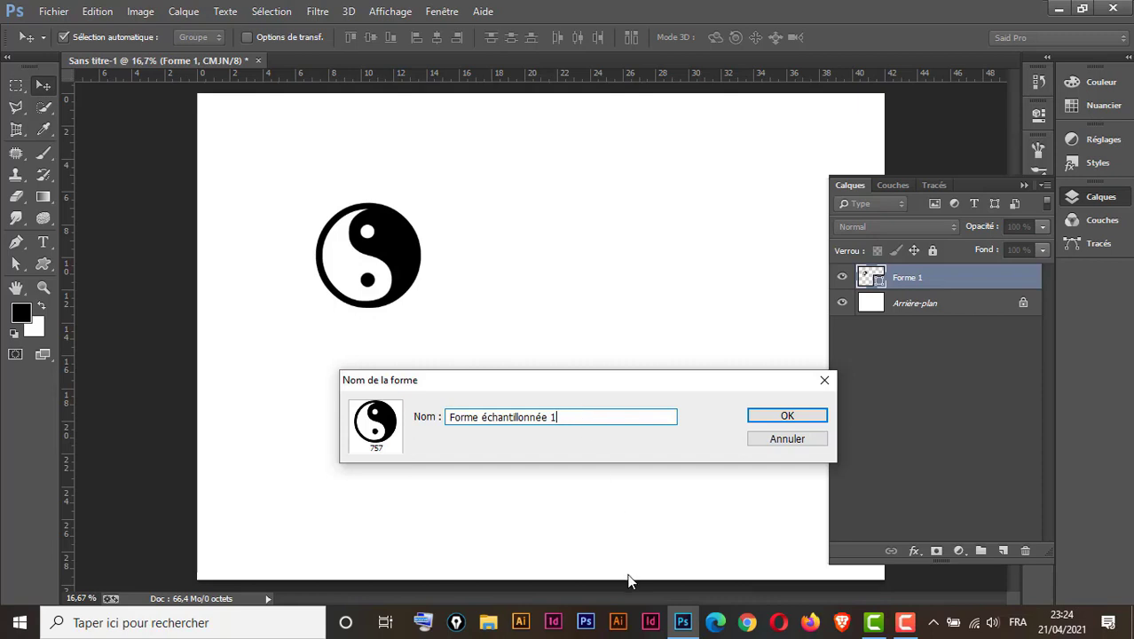
pyautogui.press('BackSpace')
pyautogui.press('BackSpace')
pyautogui.press('BackSpace')
pyautogui.press('BackSpace')
pyautogui.press('BackSpace')
pyautogui.press('BackSpace')
pyautogui.press('BackSpace')
pyautogui.write('Forme 2')
pyautogui.click(787, 417)
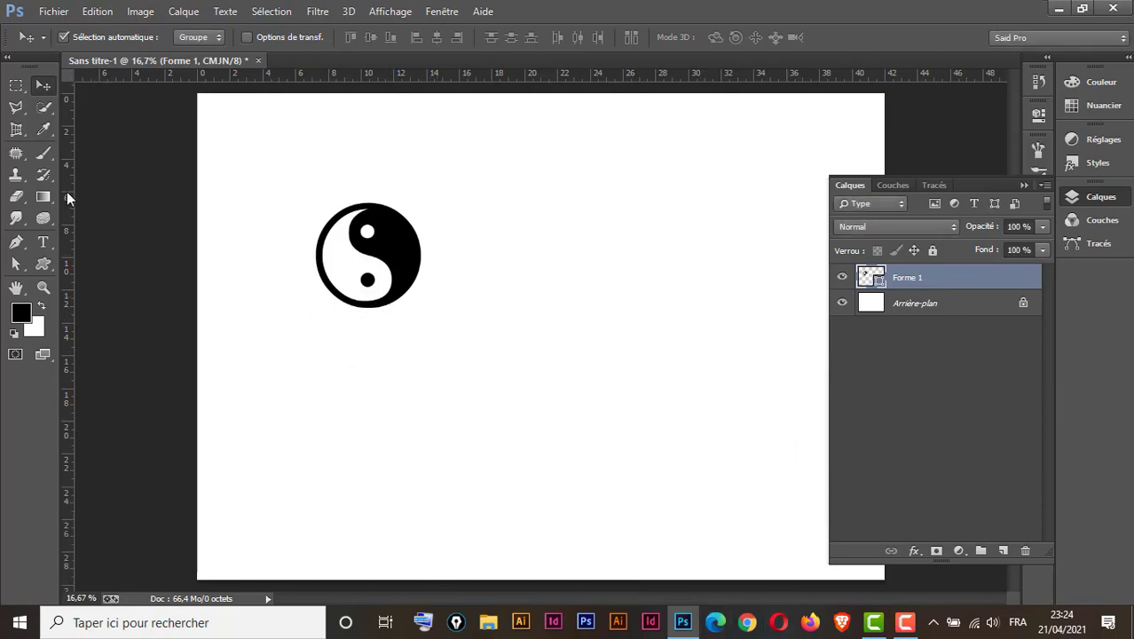
# Replace the shape layer with empty Calque 1 and choose the 757 px yin-yang brush.
pyautogui.click(47, 153)
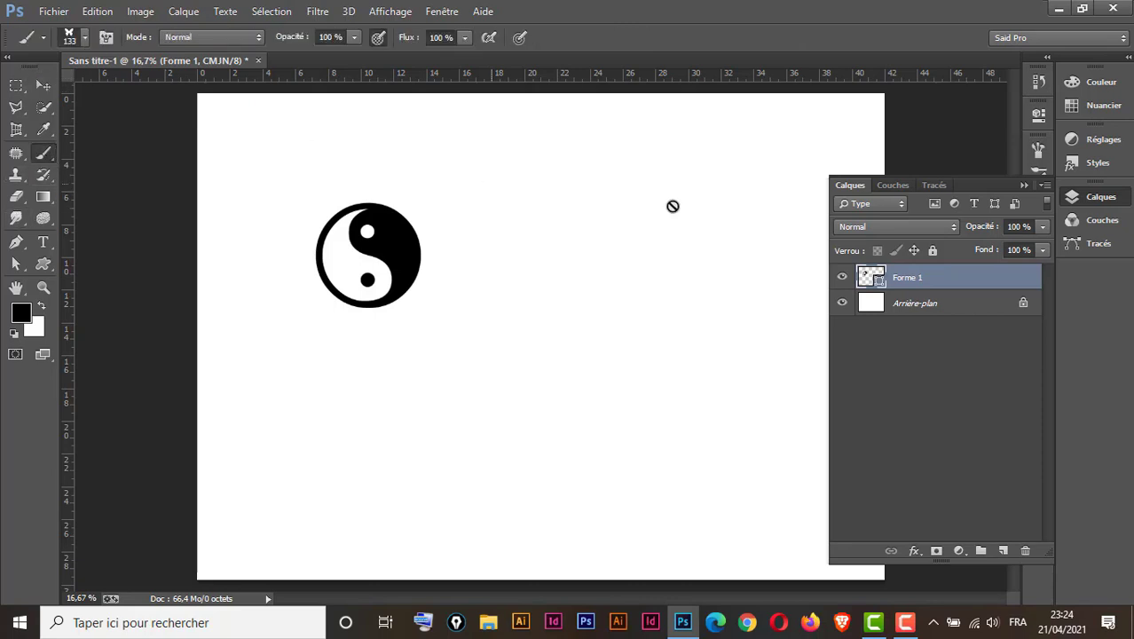
pyautogui.press('Delete')
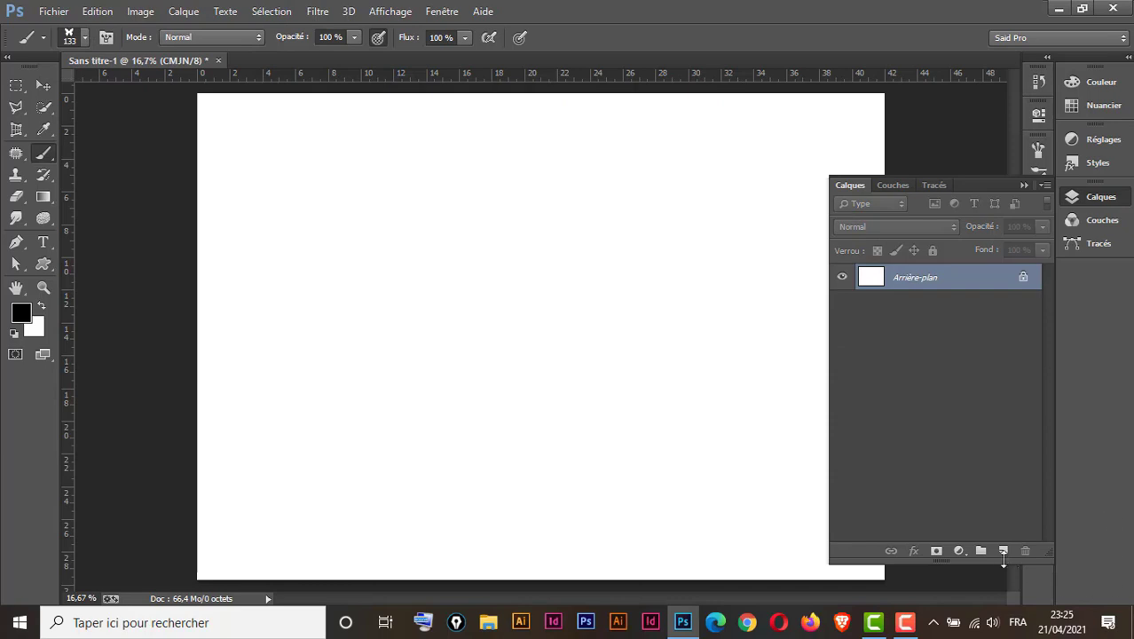
pyautogui.click(1003, 552)
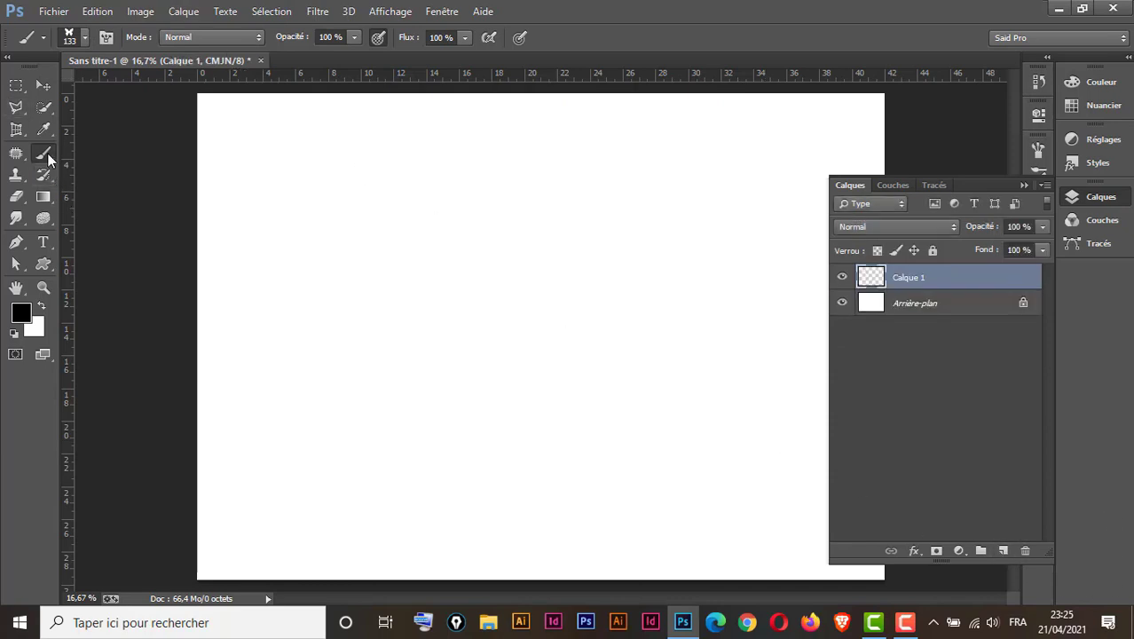
pyautogui.click(86, 37)
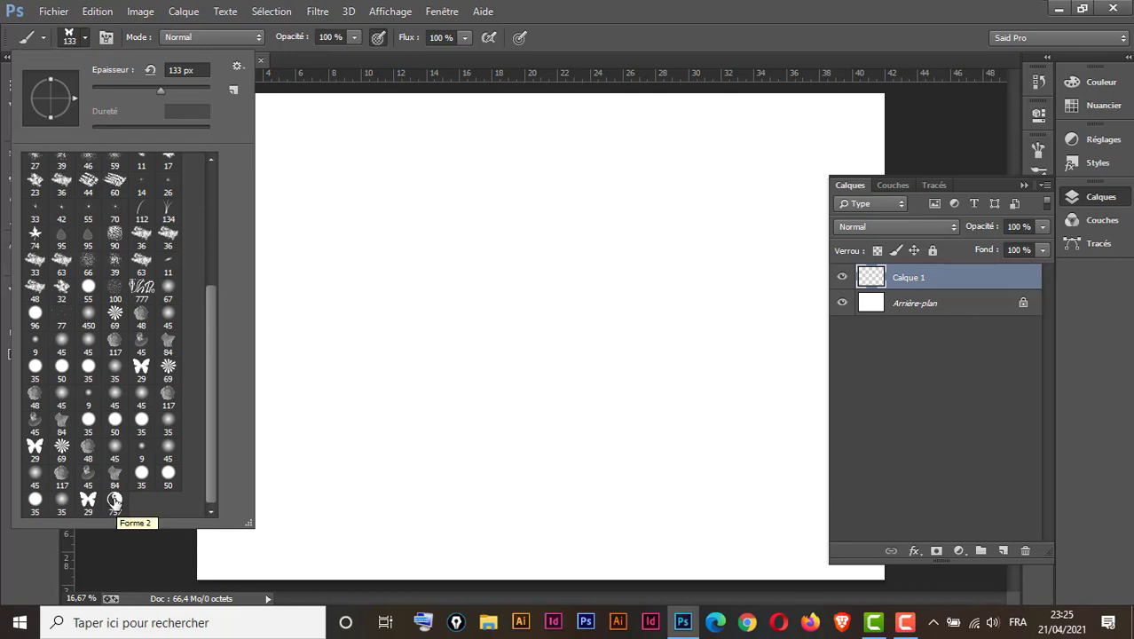
pyautogui.click(115, 502)
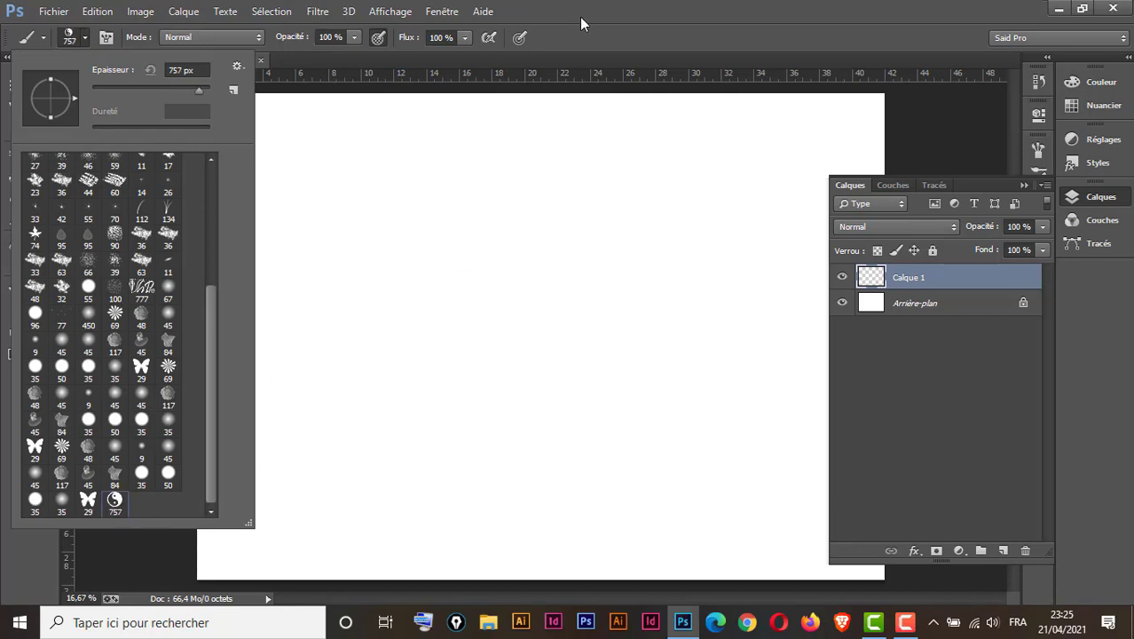
pyautogui.click(443, 210)
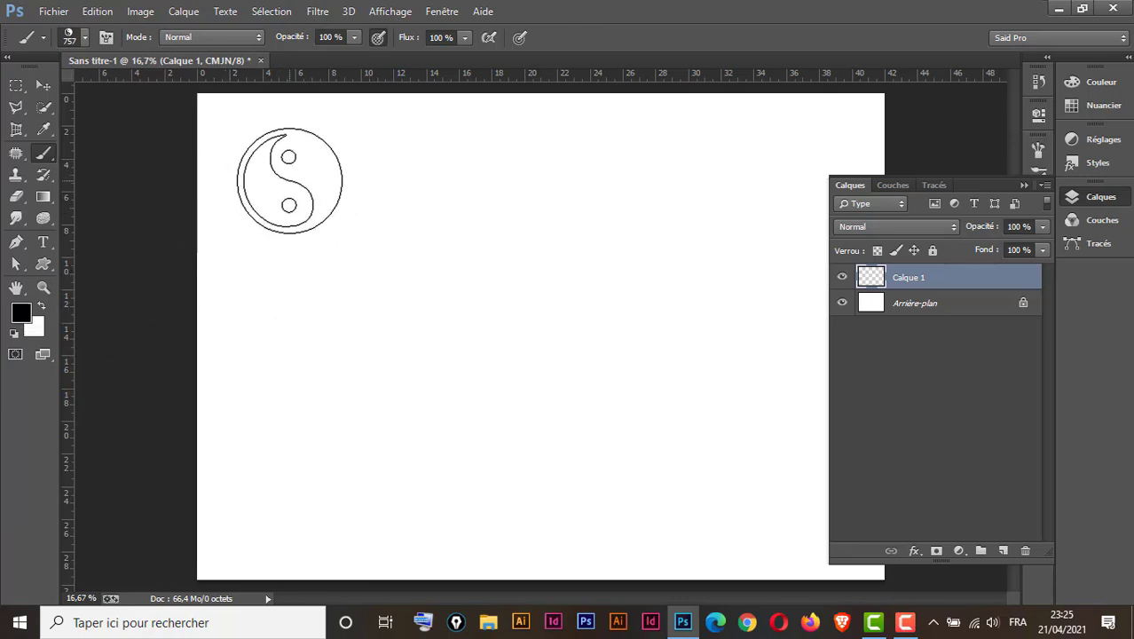
# Stamp a black yin-yang, then a red one below it, undoing a test red stroke.
pyautogui.click(290, 181)
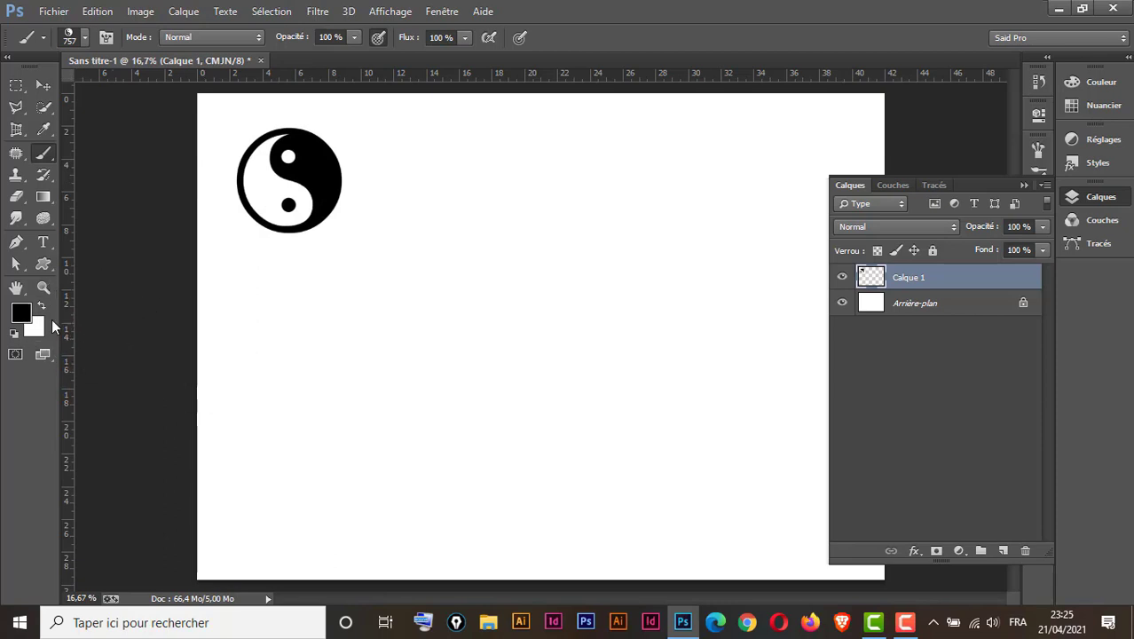
pyautogui.click(22, 313)
pyautogui.moveTo(721, 330); pyautogui.dragTo(742, 300)
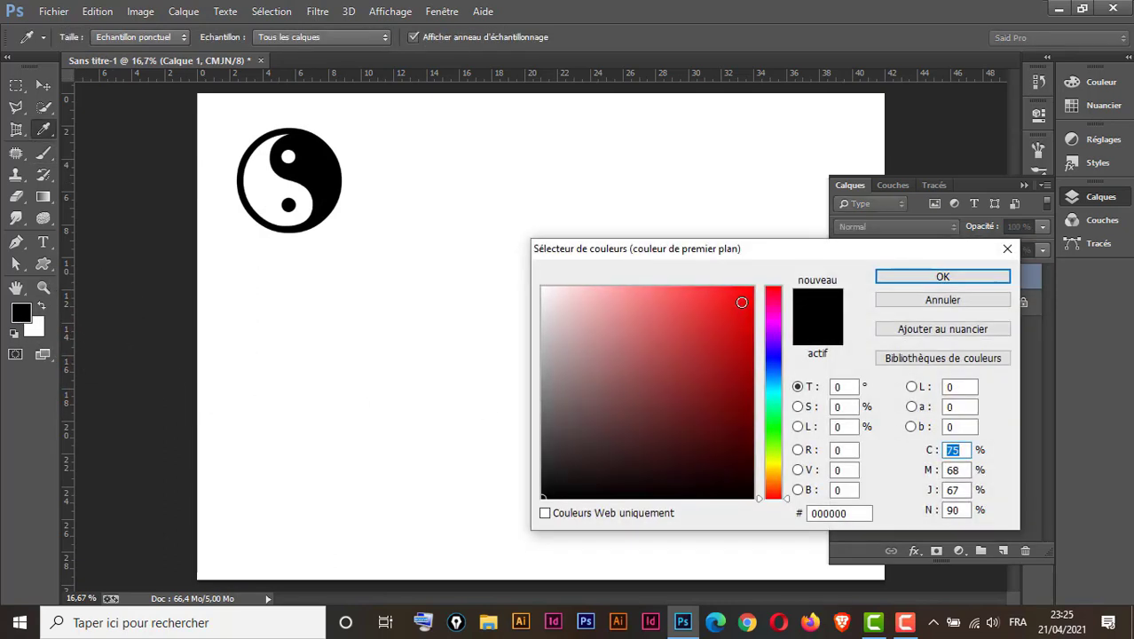
pyautogui.click(943, 276)
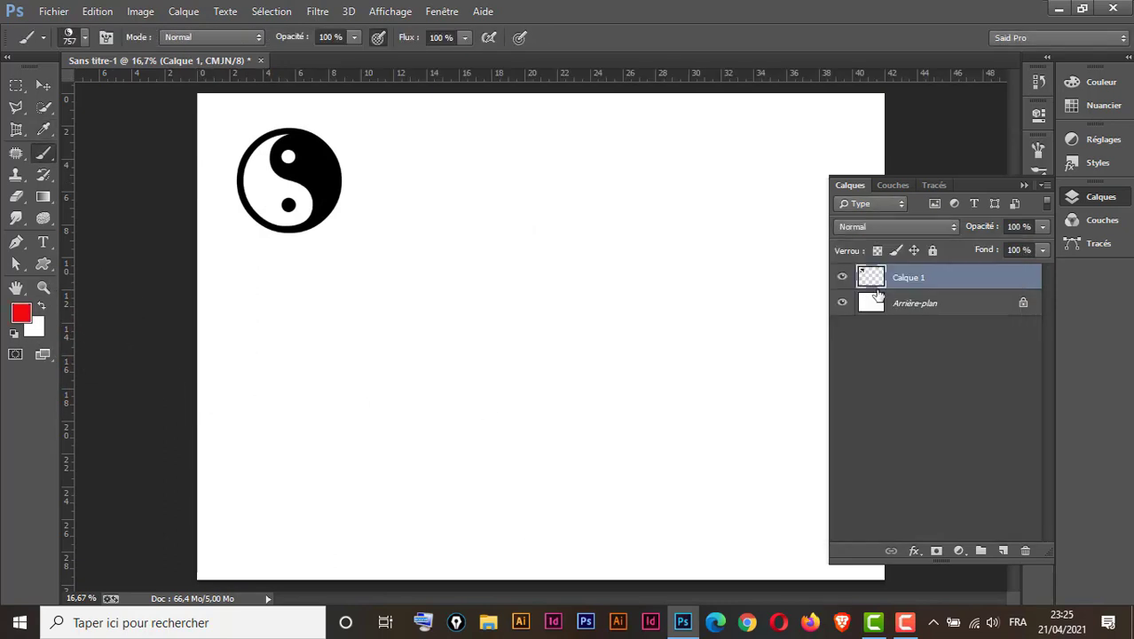
pyautogui.click(289, 350)
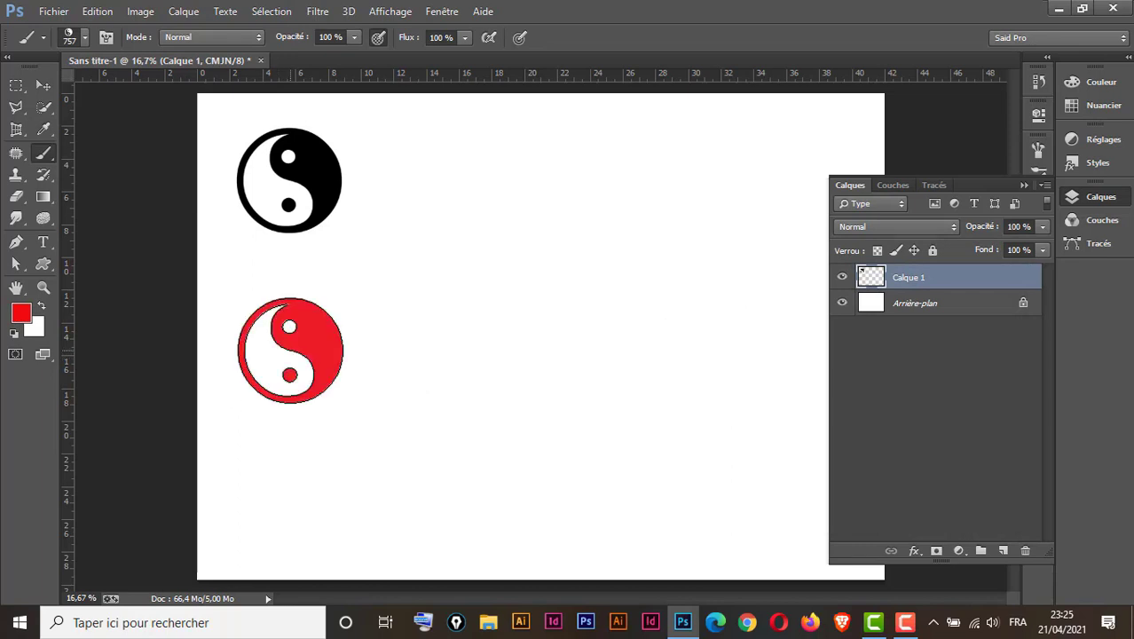
pyautogui.moveTo(298, 504)
pyautogui.mouseDown()
pyautogui.moveTo(585, 320)
pyautogui.moveTo(705, 206)
pyautogui.mouseUp()
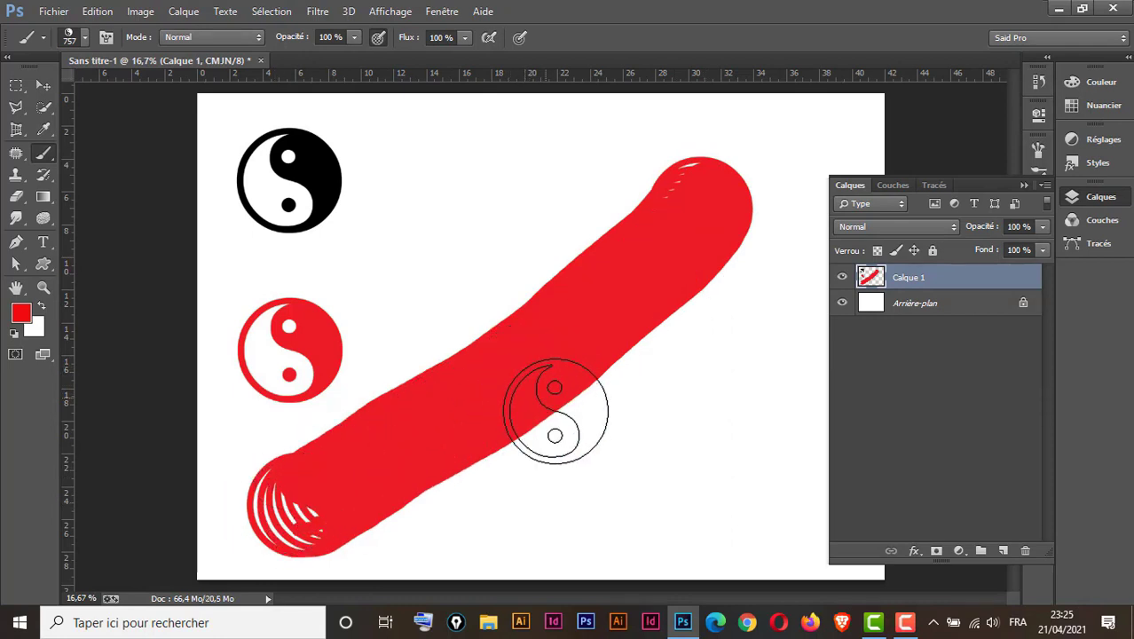
pyautogui.hotkey('ctrl', 'z')
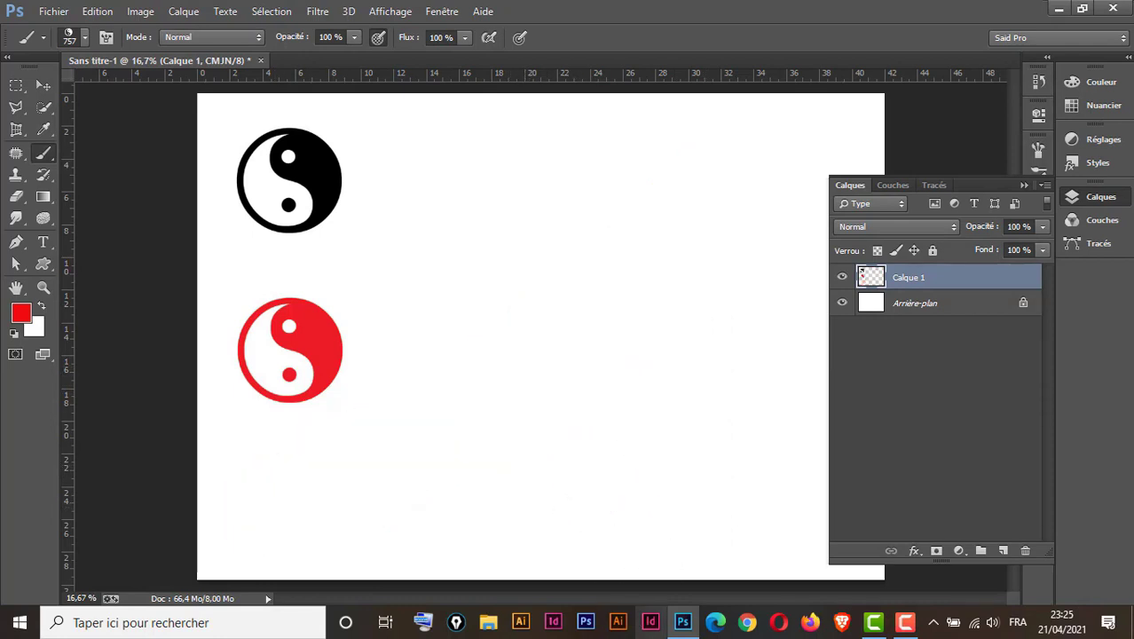
pyautogui.moveTo(683, 622)
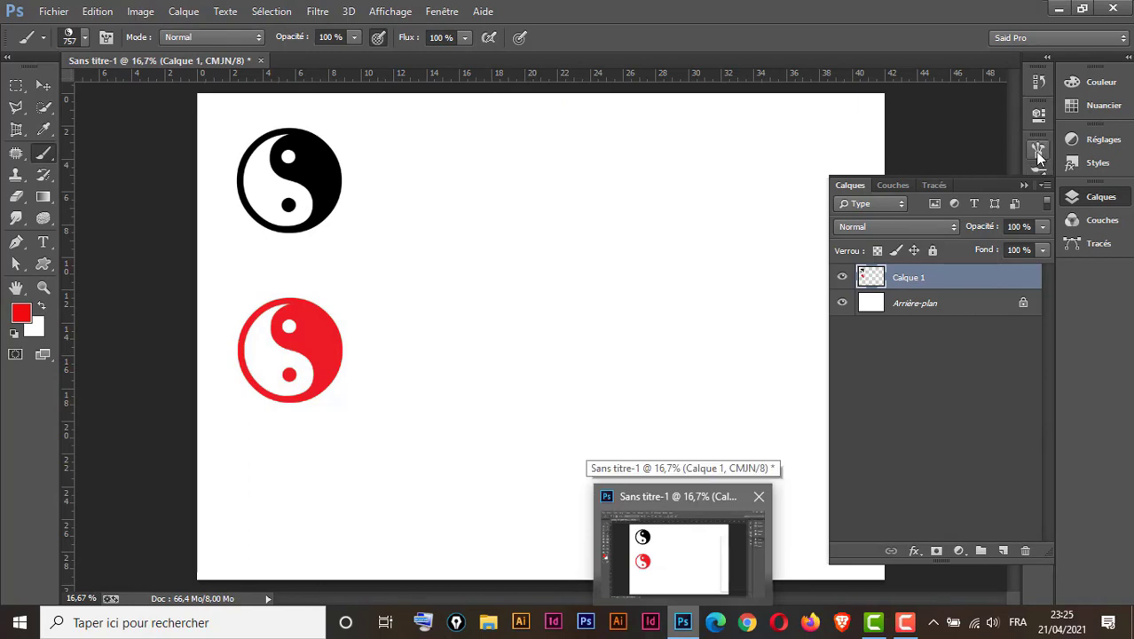
# Set the yin-yang brush tip to 193 px size with 116% spacing.
pyautogui.click(1039, 152)
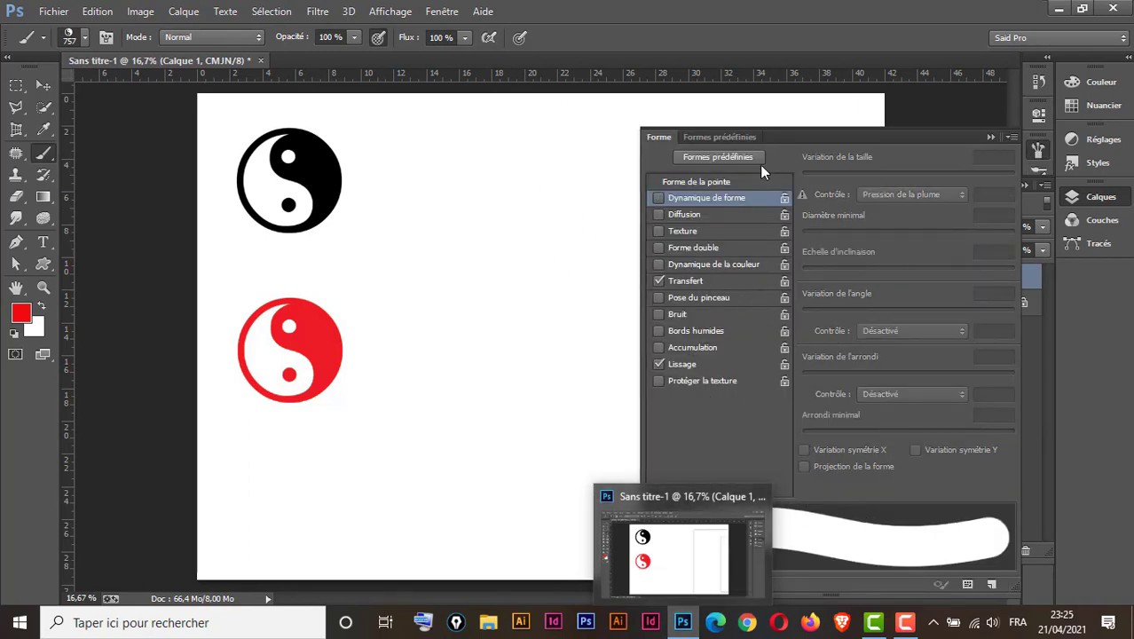
pyautogui.click(726, 181)
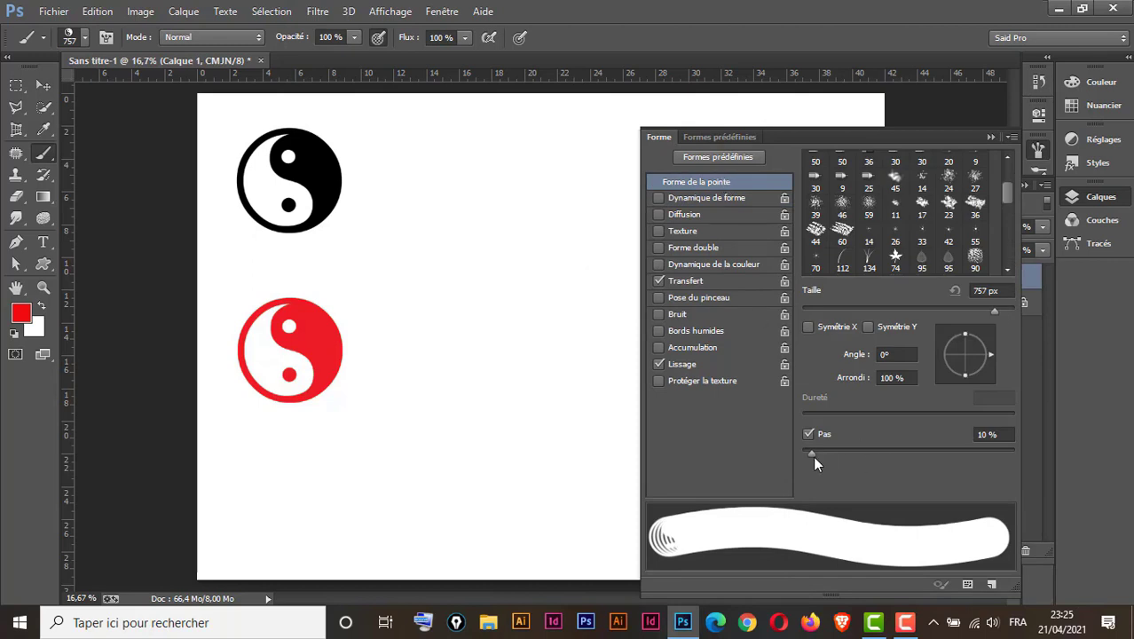
pyautogui.moveTo(813, 455); pyautogui.dragTo(916, 454)
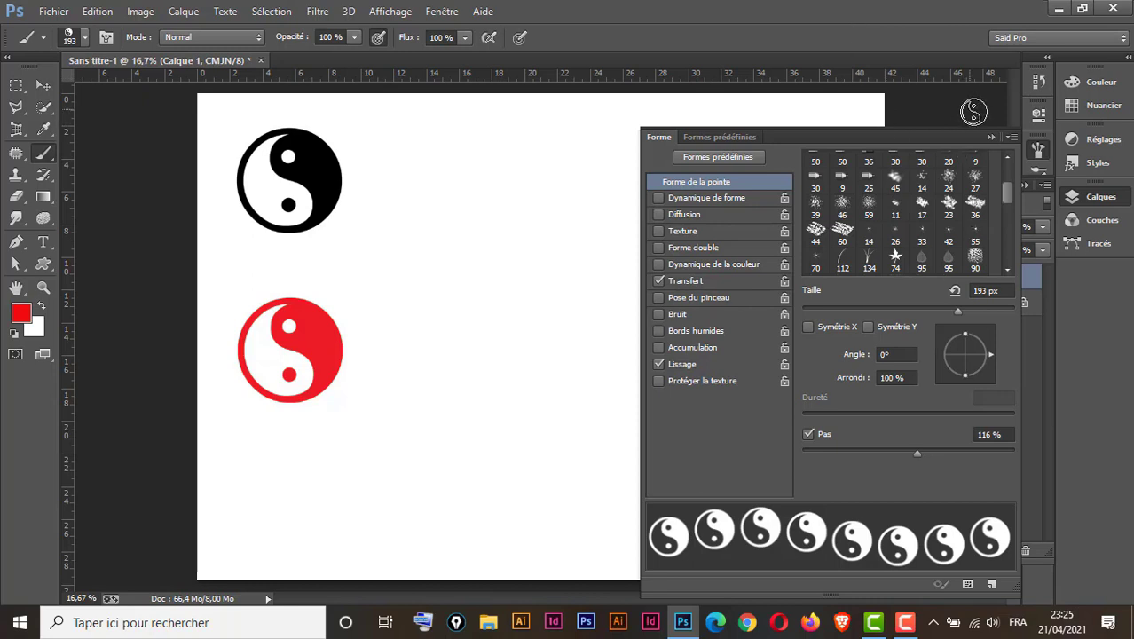
pyautogui.click(990, 137)
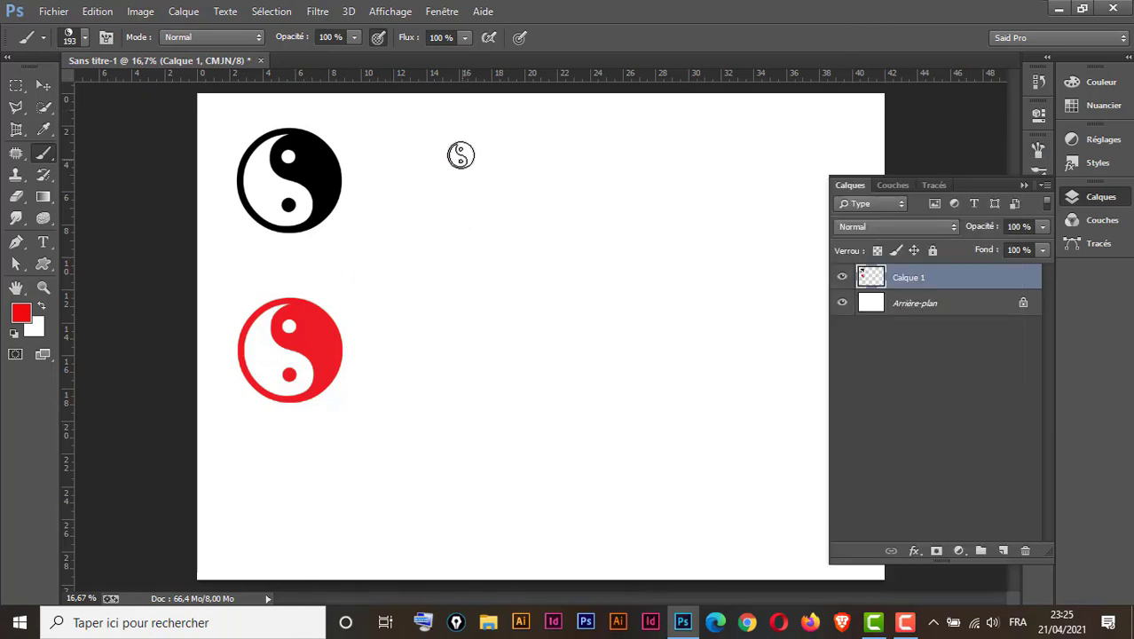
# Paint a curving trail of red yin-yang stamps, then undo it and both earlier stamps.
pyautogui.moveTo(456, 144); pyautogui.dragTo(485, 233)
pyautogui.moveTo(500, 280)
pyautogui.mouseDown()
pyautogui.moveTo(559, 370)
pyautogui.moveTo(721, 231)
pyautogui.moveTo(746, 389)
pyautogui.moveTo(591, 455)
pyautogui.moveTo(471, 362)
pyautogui.moveTo(423, 366)
pyautogui.moveTo(366, 458)
pyautogui.moveTo(275, 476)
pyautogui.mouseUp()
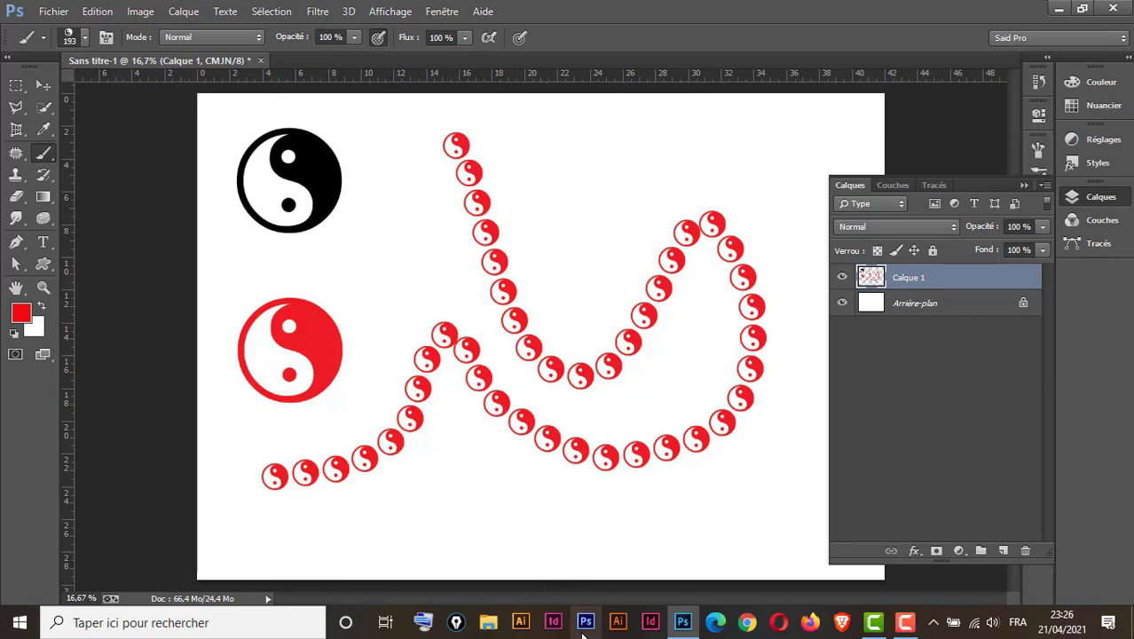
pyautogui.hotkey('ctrl', 'z')
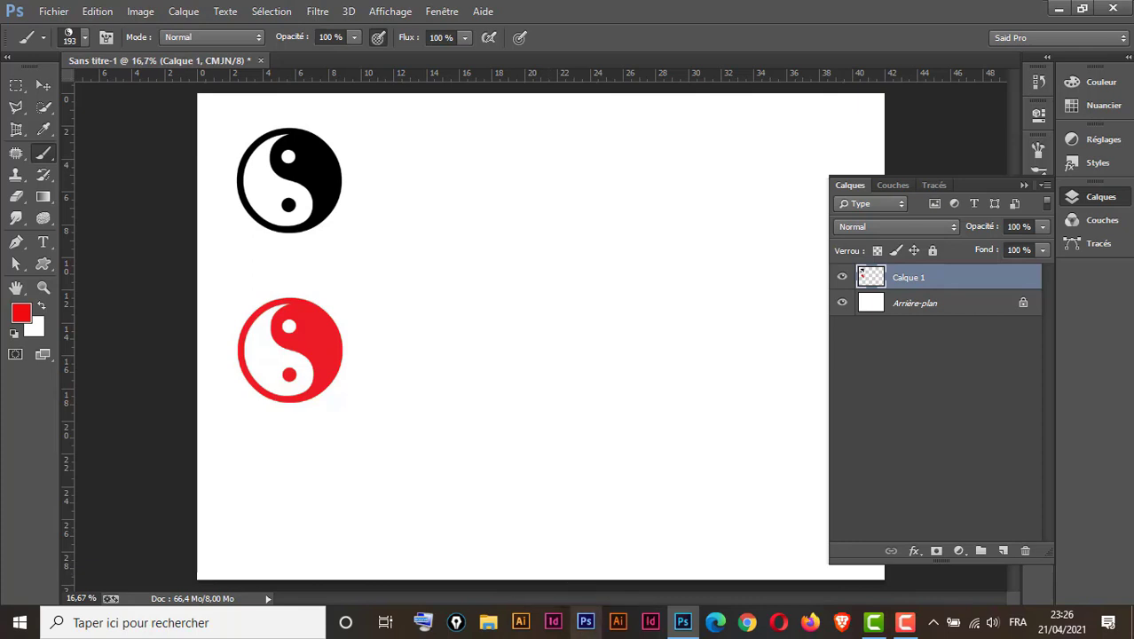
pyautogui.hotkey('ctrl', 'alt', 'z')
pyautogui.hotkey('ctrl', 'alt', 'z')
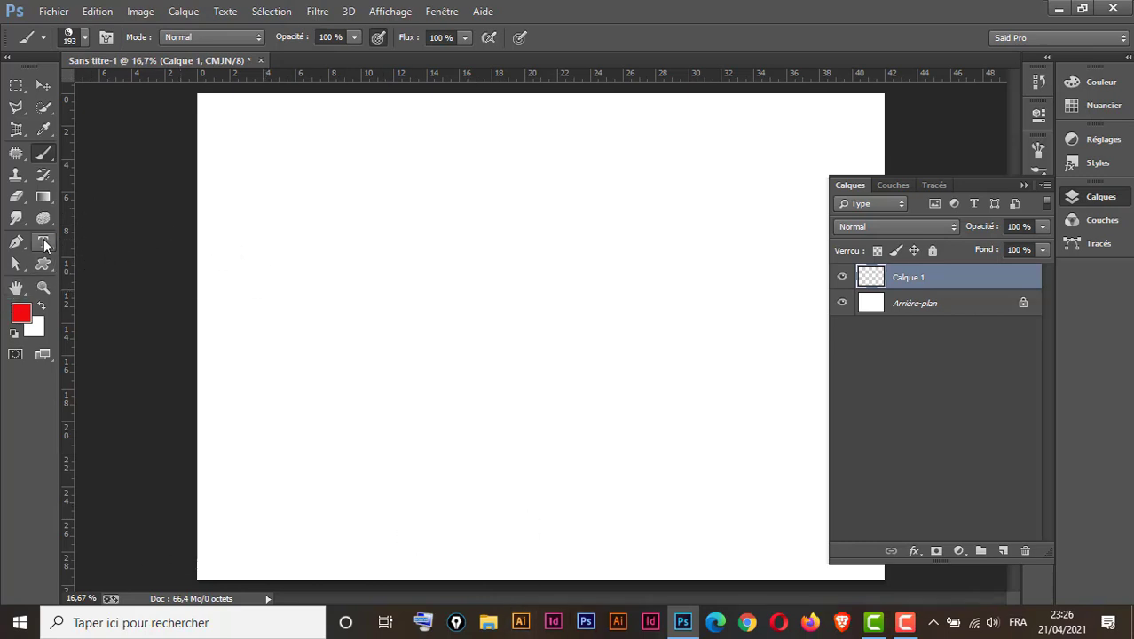
# Type 'Said' on the canvas as a large Arial Italic text layer.
pyautogui.click(43, 242)
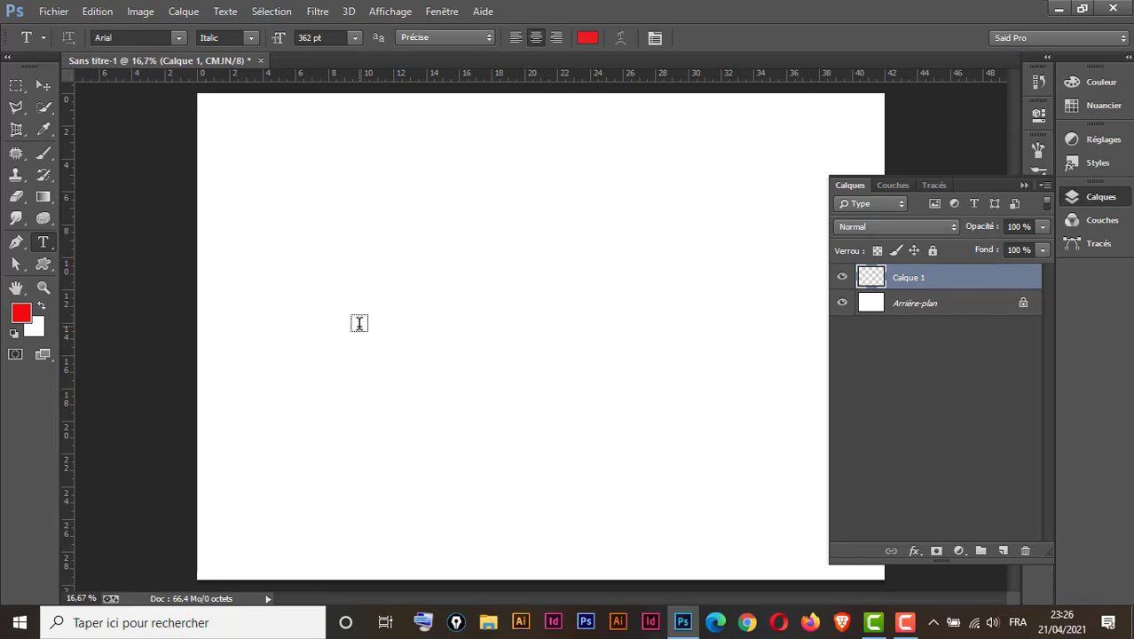
pyautogui.click(359, 323)
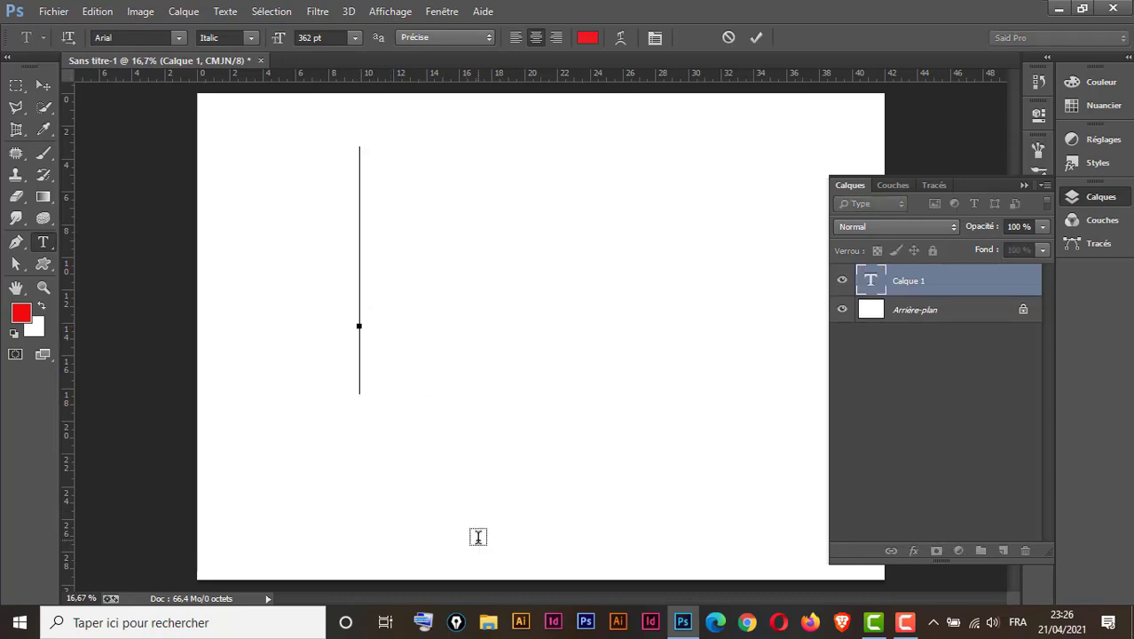
pyautogui.write('S')
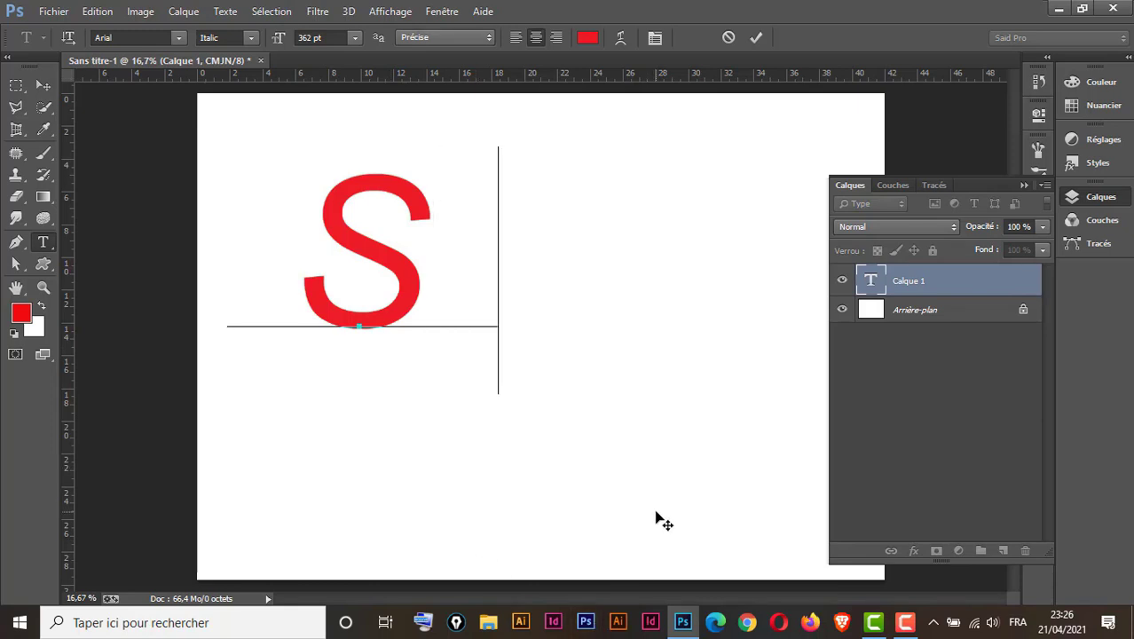
pyautogui.write('aid')
pyautogui.click(43, 84)
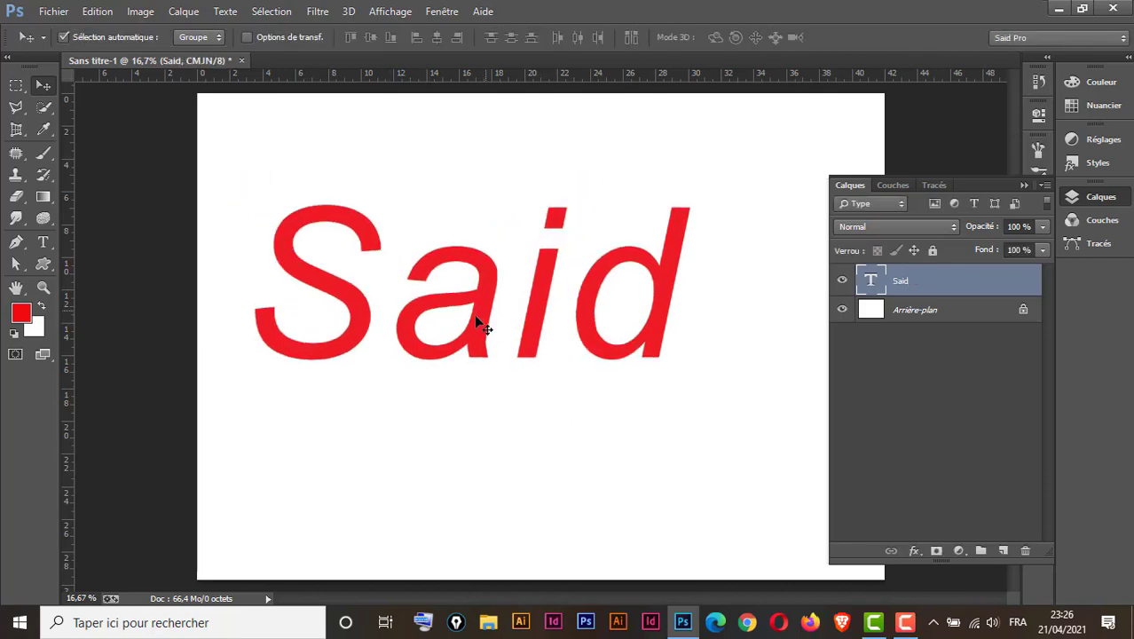
# Change the Said text colour from red to black.
pyautogui.click(45, 242)
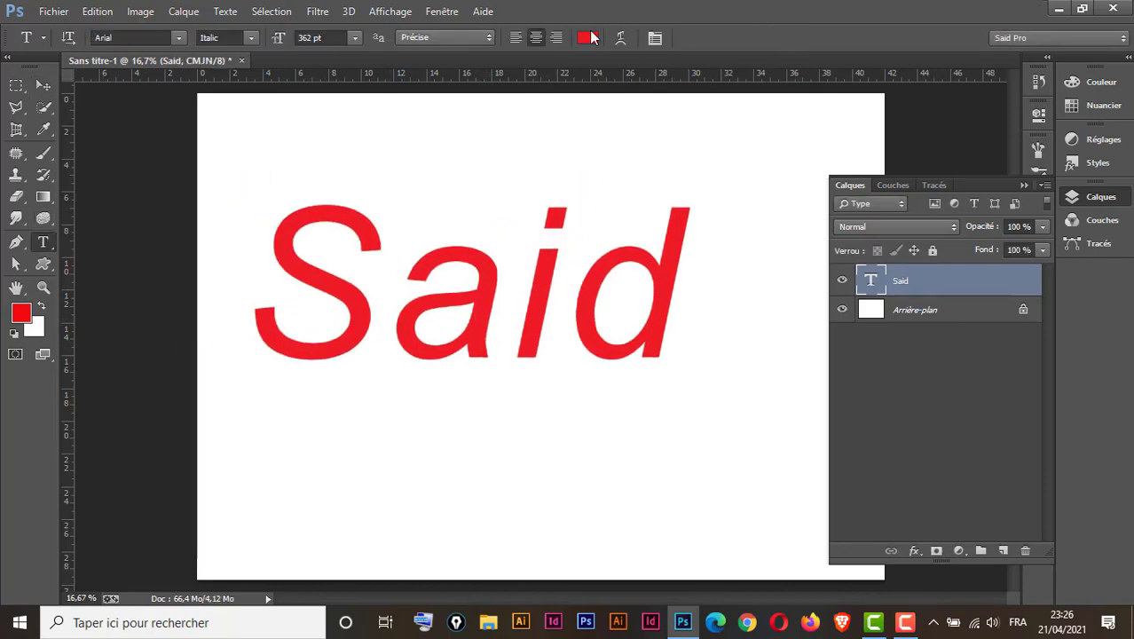
pyautogui.click(591, 39)
pyautogui.moveTo(695, 362); pyautogui.dragTo(815, 550)
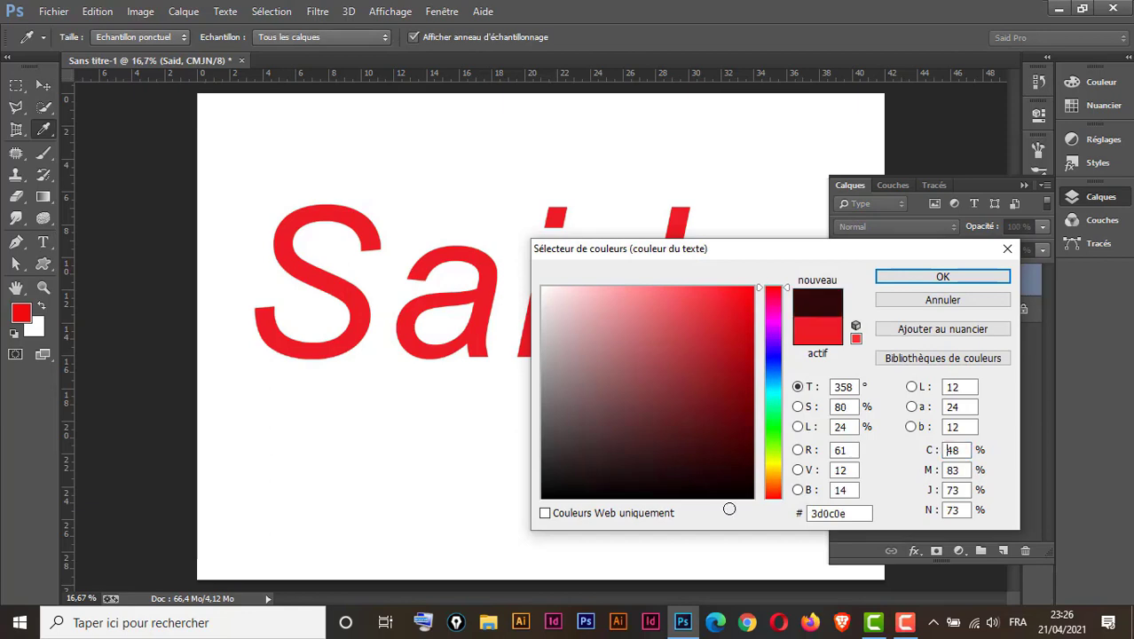
pyautogui.click(944, 278)
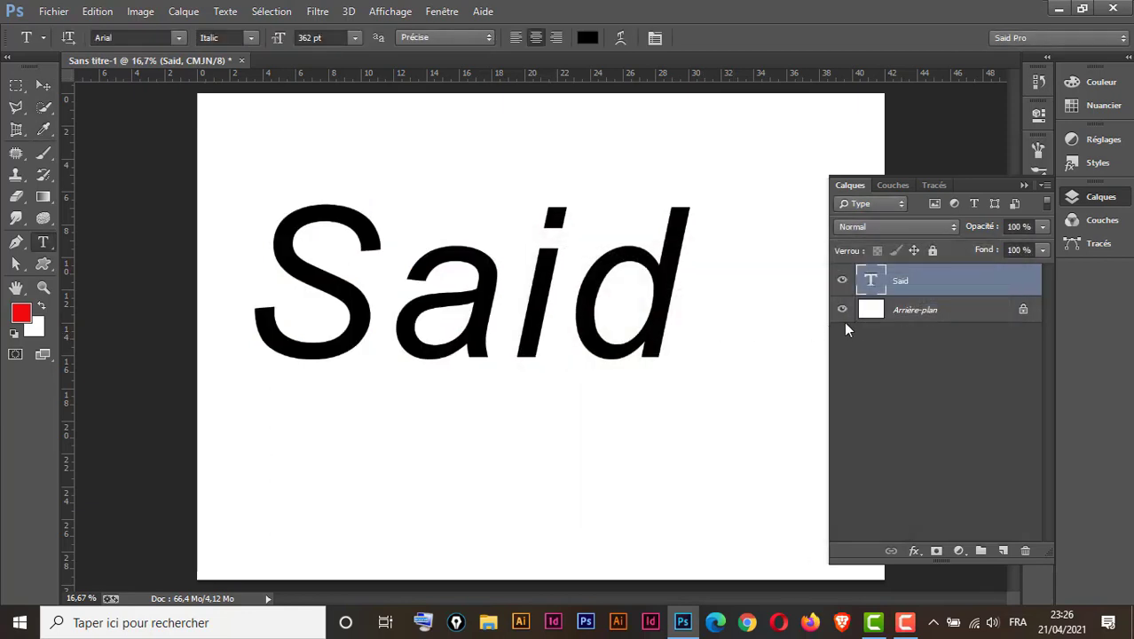
# Scale the Said text down to about a third of its size, around 132 pt.
pyautogui.hotkey('ctrl', 't')
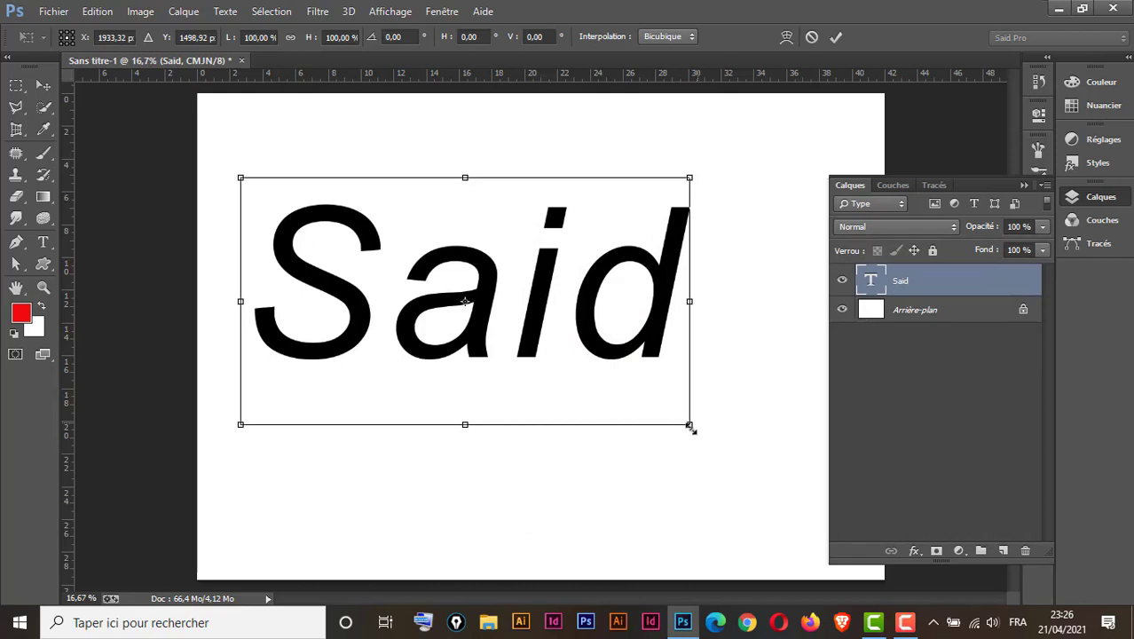
pyautogui.moveTo(681, 420); pyautogui.dragTo(425, 235)
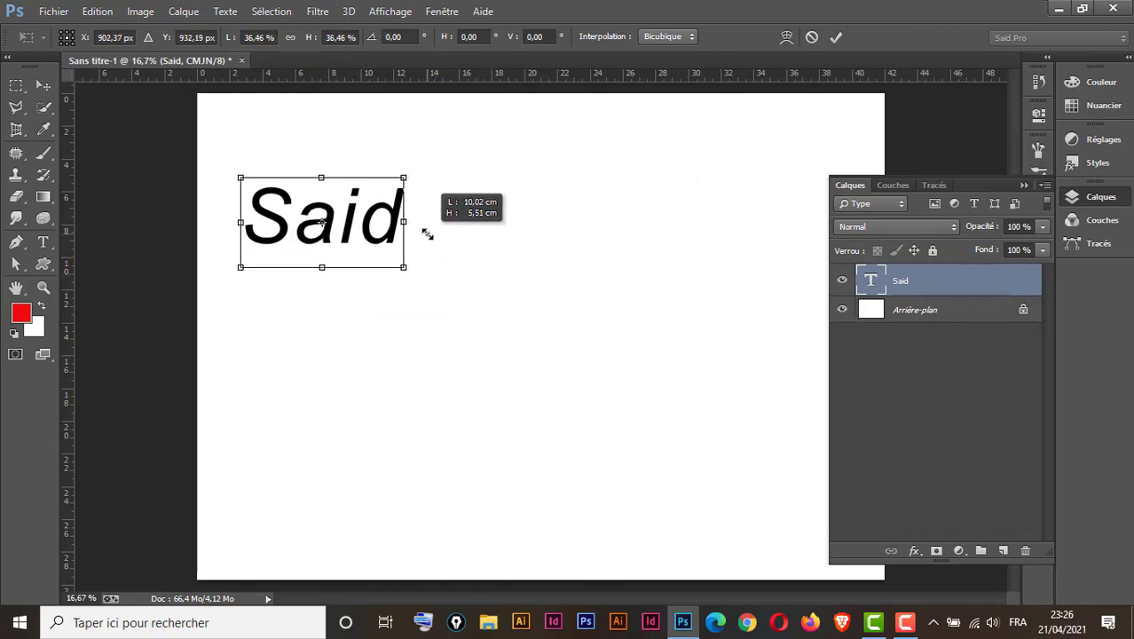
pyautogui.press('t')
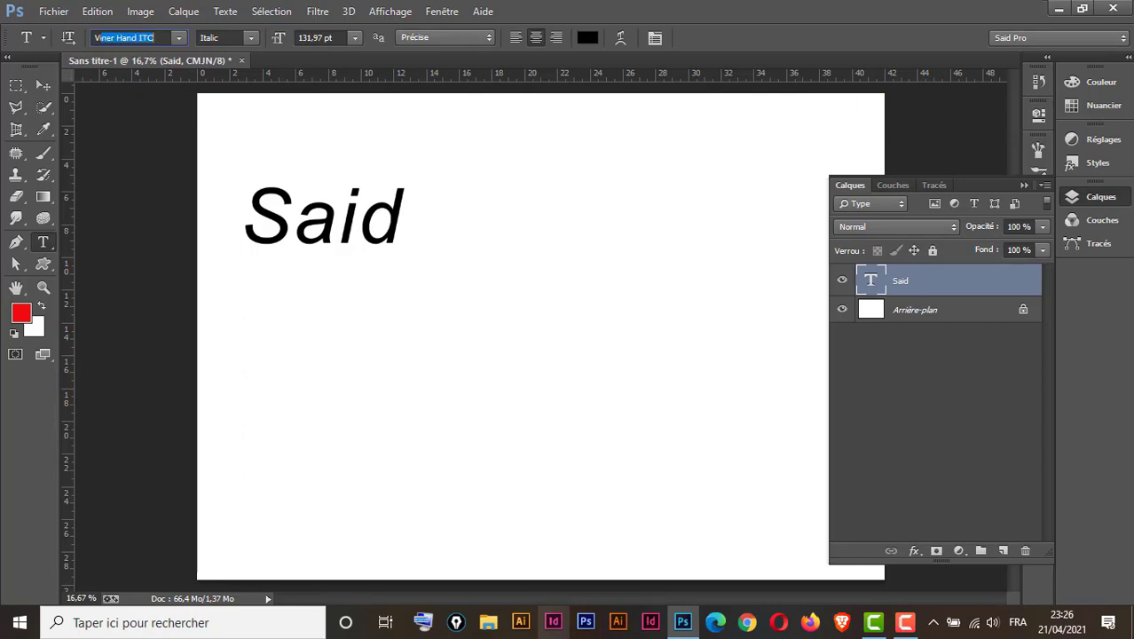
# Set the Said text font to Vivaldi.
pyautogui.write('ivaldi')
pyautogui.press('Return')
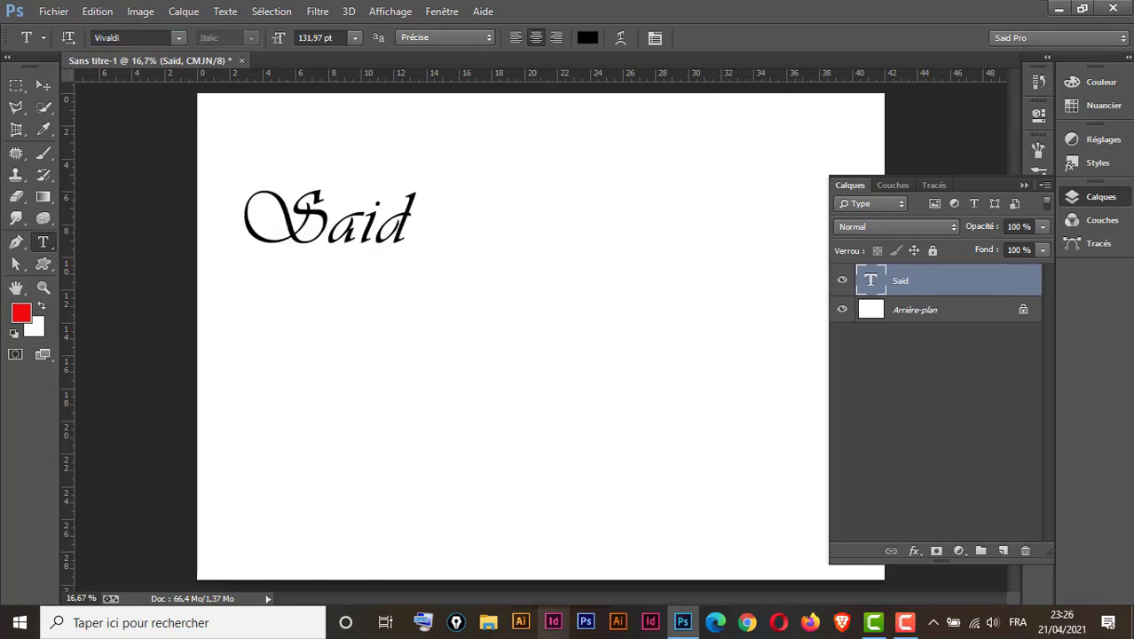
pyautogui.click(42, 82)
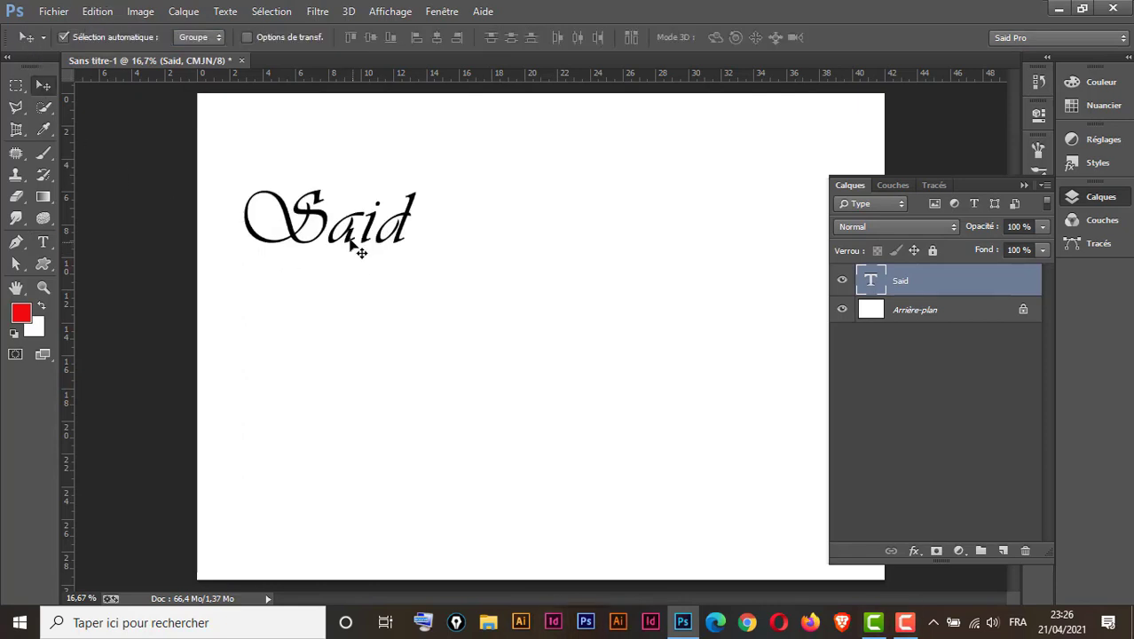
# Nudge the Said text slightly lower and define it as a preset named 'mon nom'.
pyautogui.moveTo(362, 253); pyautogui.dragTo(370, 291)
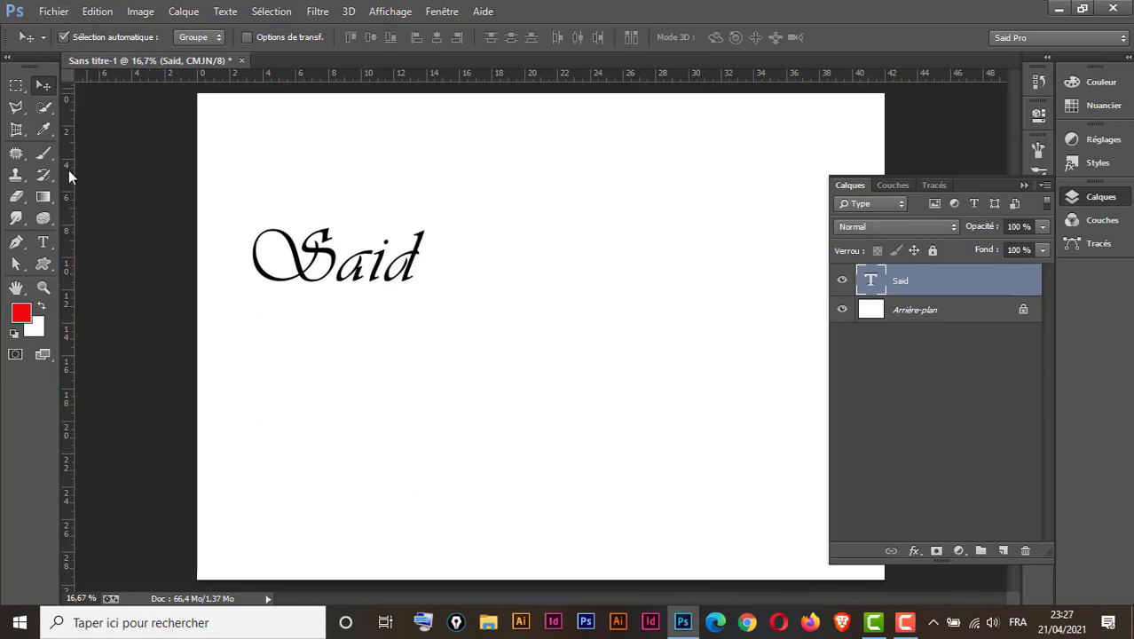
pyautogui.click(96, 12)
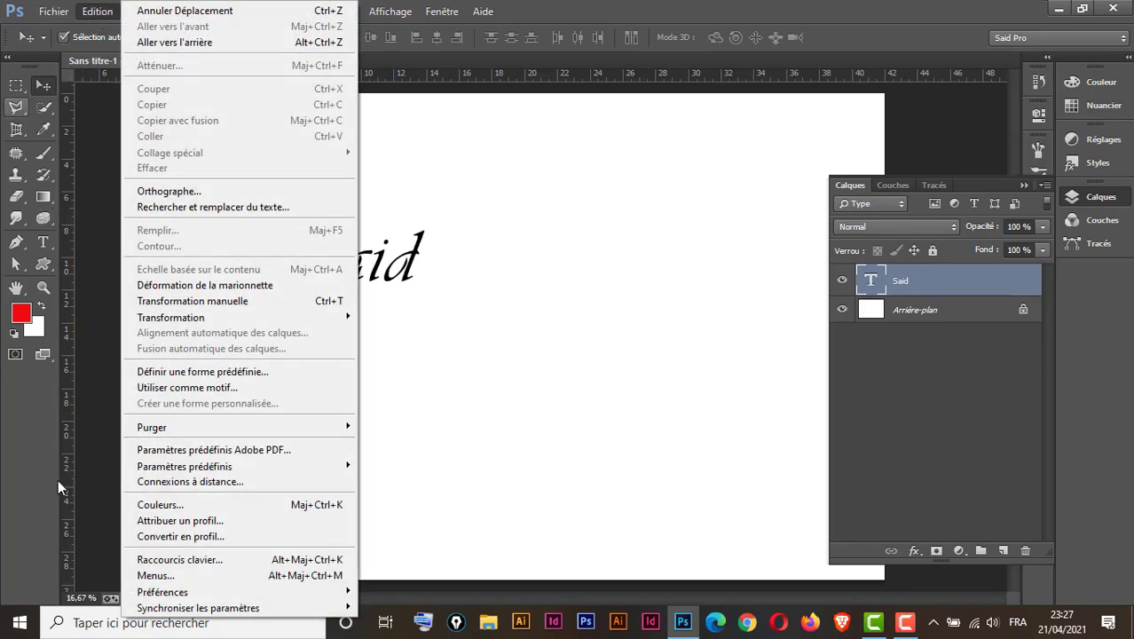
pyautogui.click(238, 372)
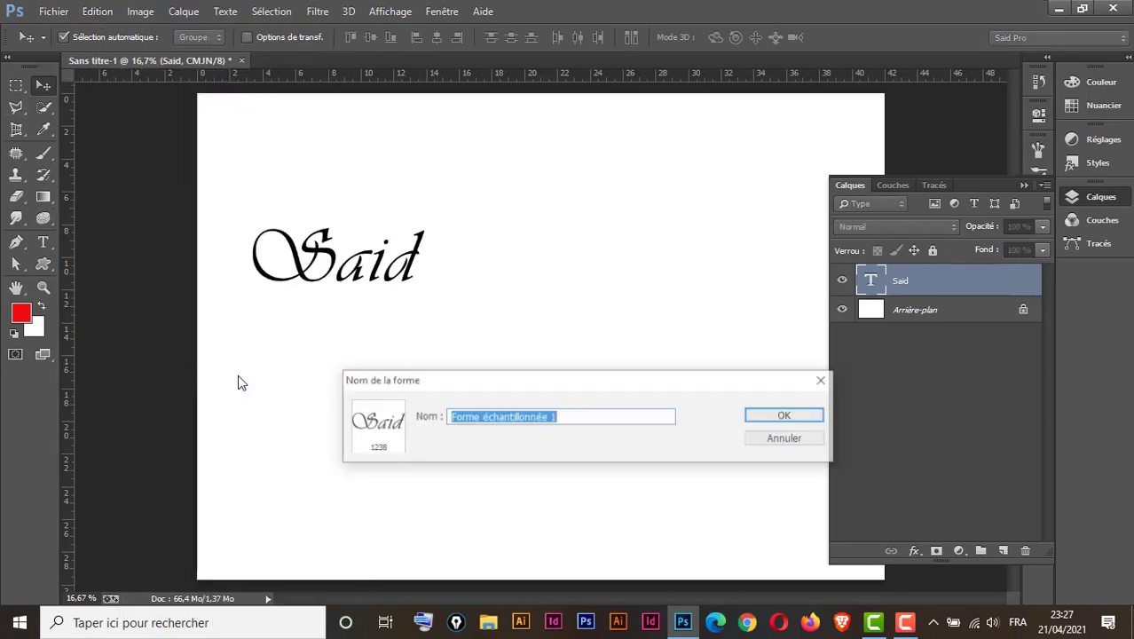
pyautogui.click(563, 418)
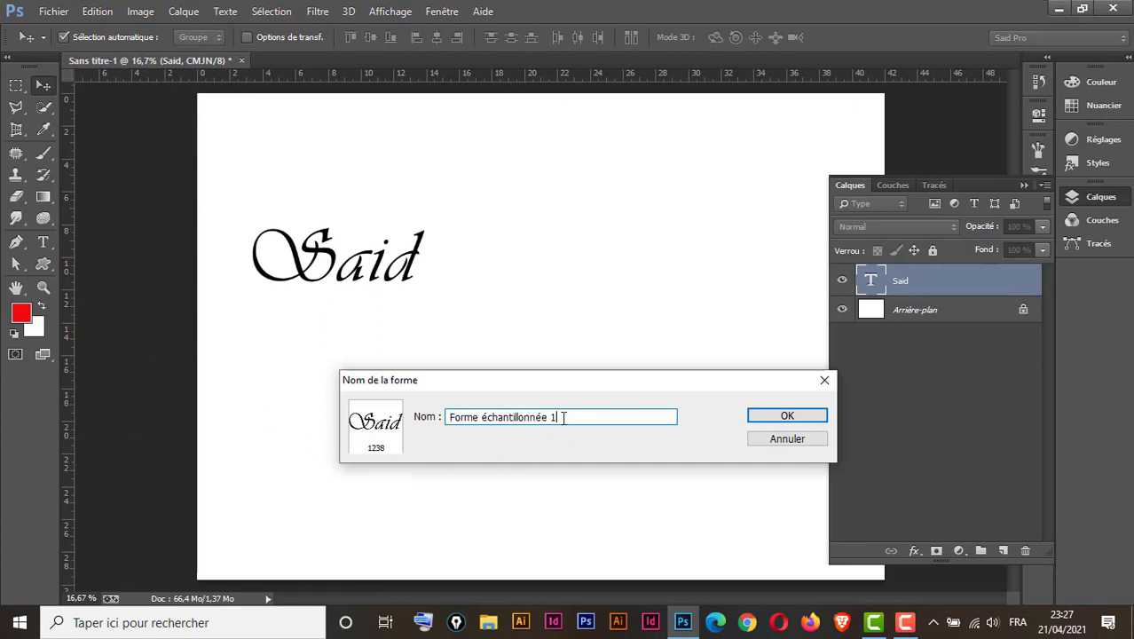
pyautogui.moveTo(562, 418); pyautogui.dragTo(418, 416)
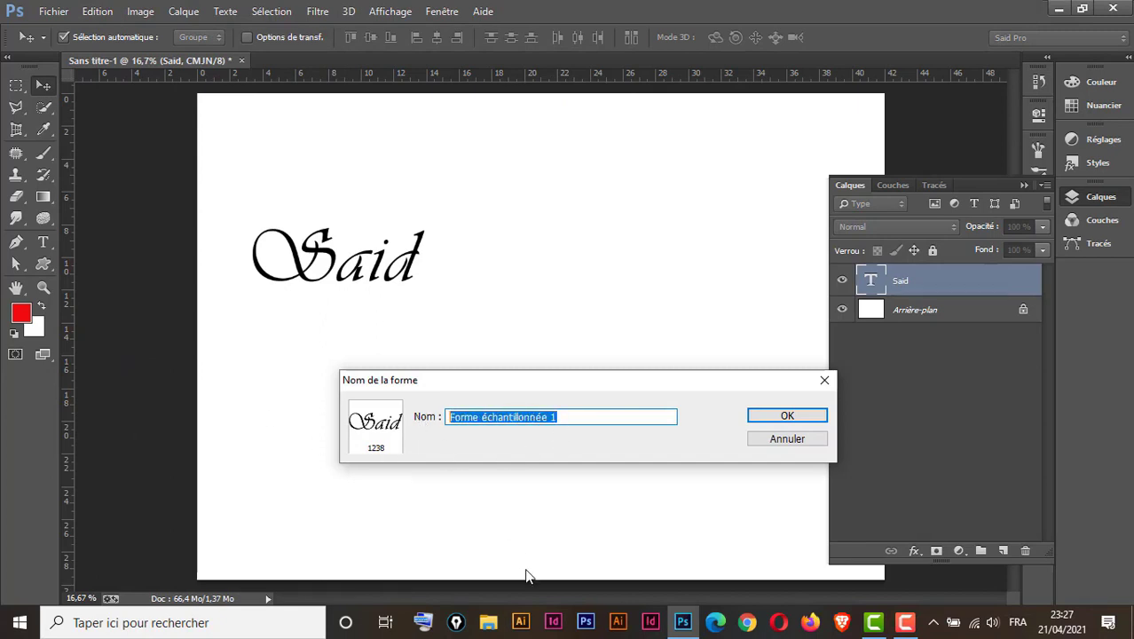
pyautogui.write('mon nom')
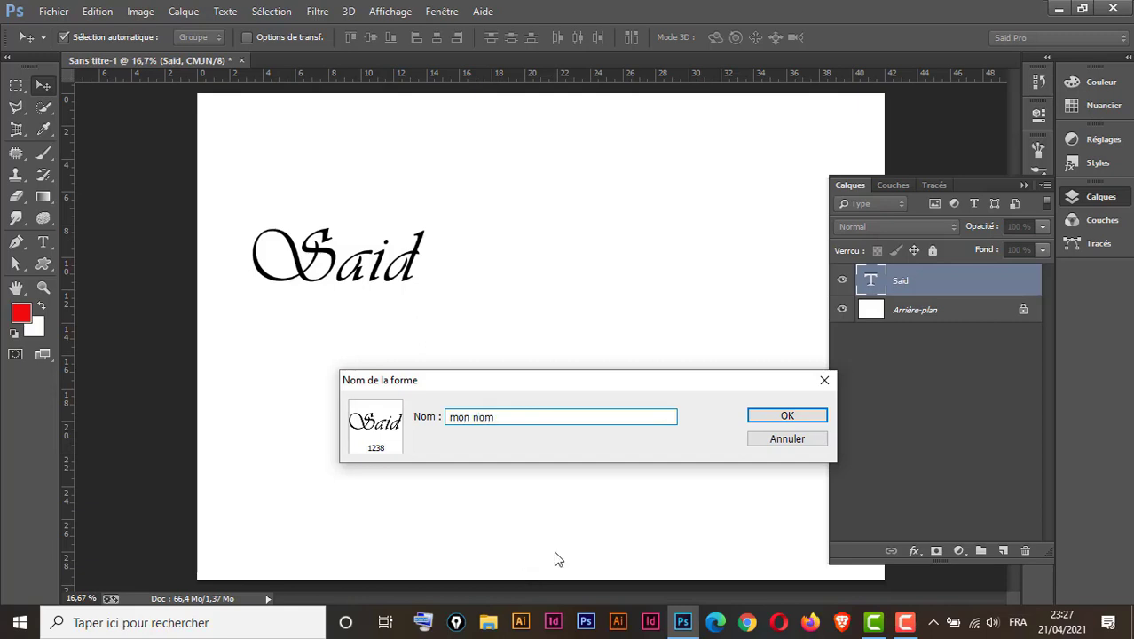
pyautogui.click(787, 424)
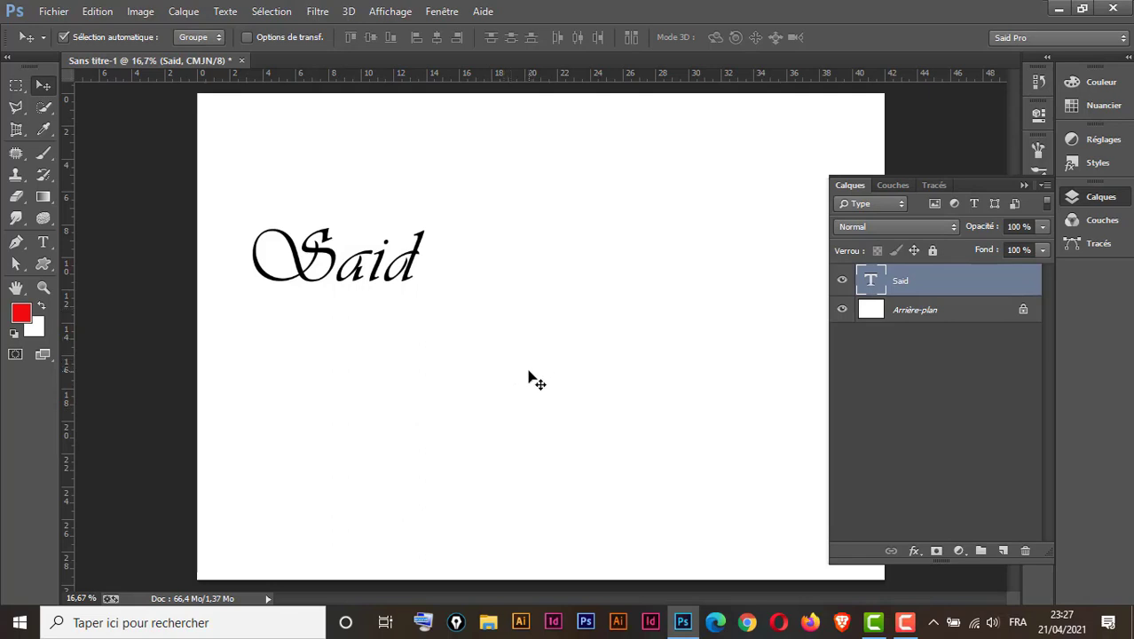
# Replace the text layer with an empty layer and stamp the smaller Said brush in black bottom-left.
pyautogui.press('Delete')
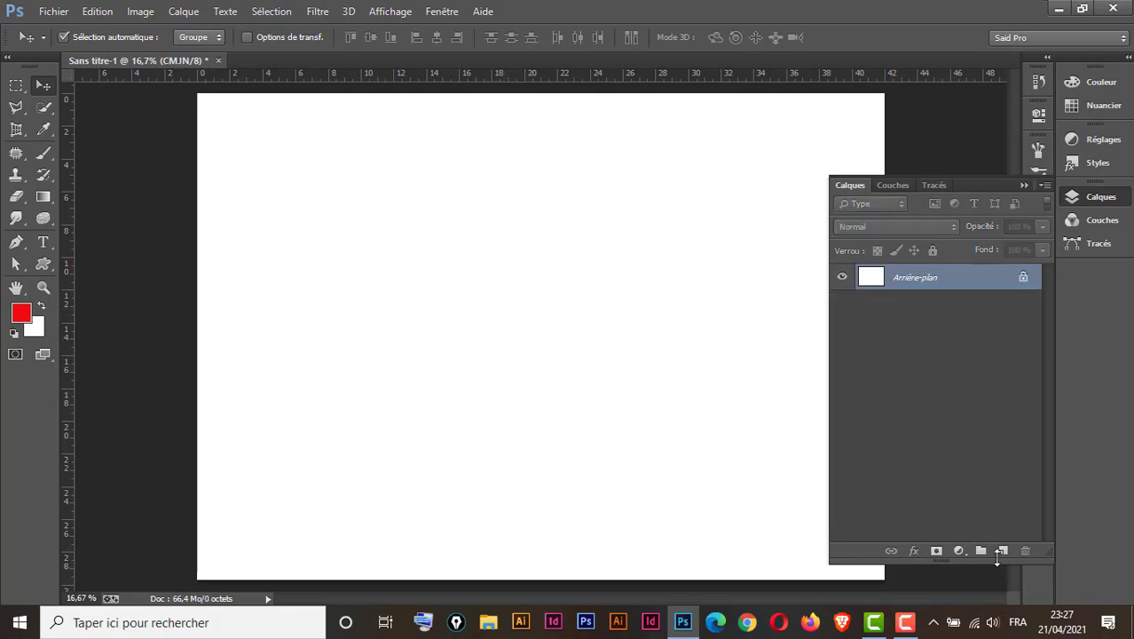
pyautogui.click(1003, 552)
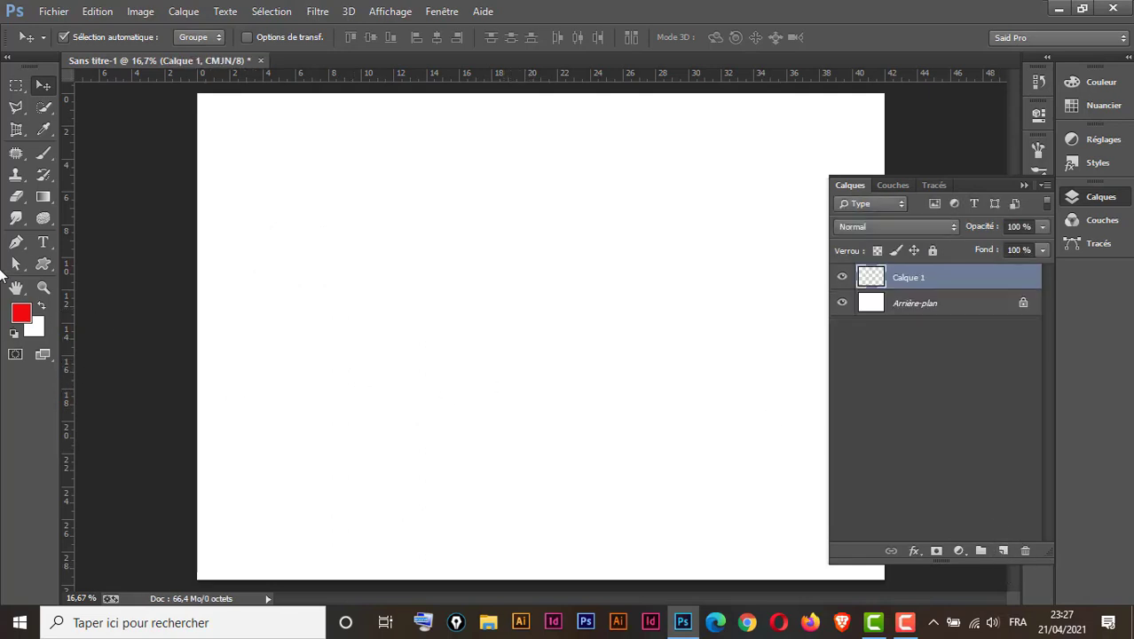
pyautogui.click(43, 152)
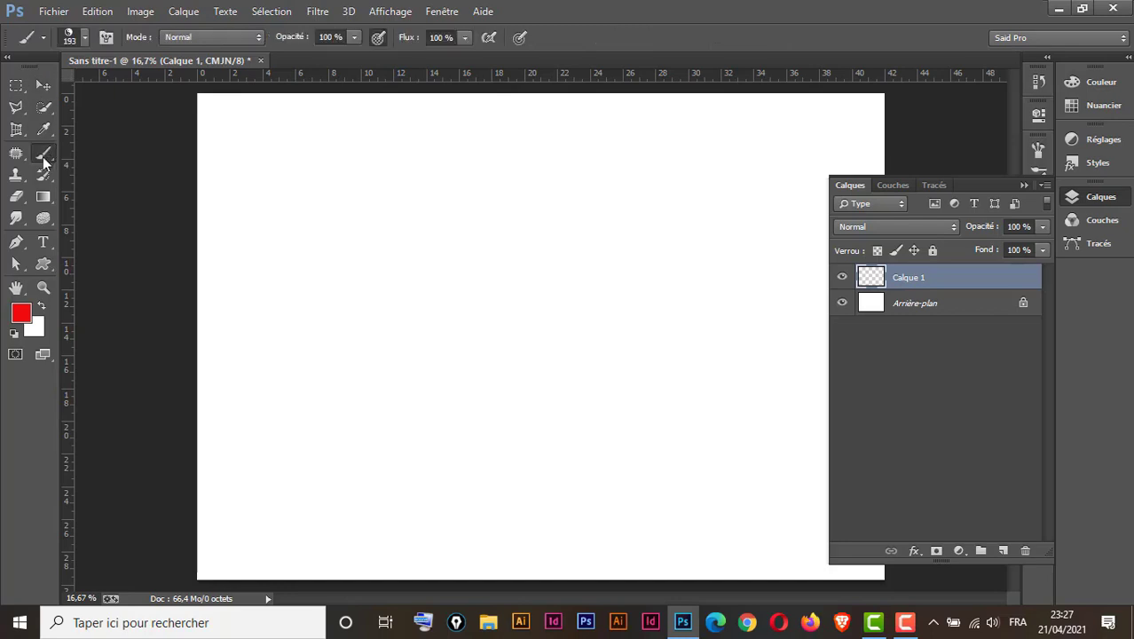
pyautogui.click(86, 36)
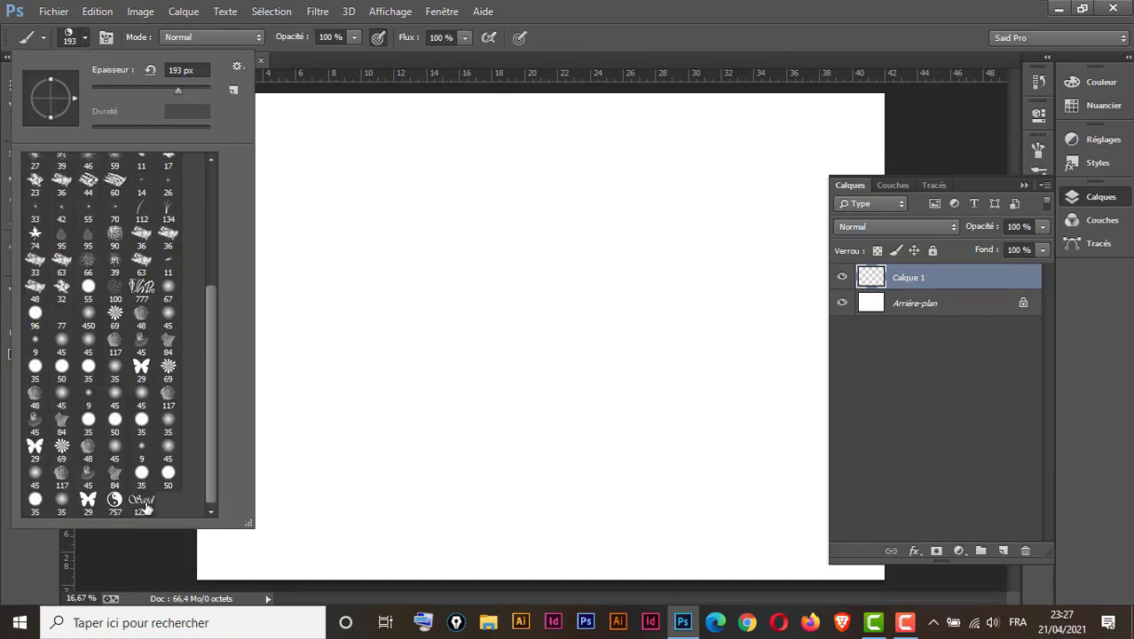
pyautogui.click(142, 504)
pyautogui.click(691, 18)
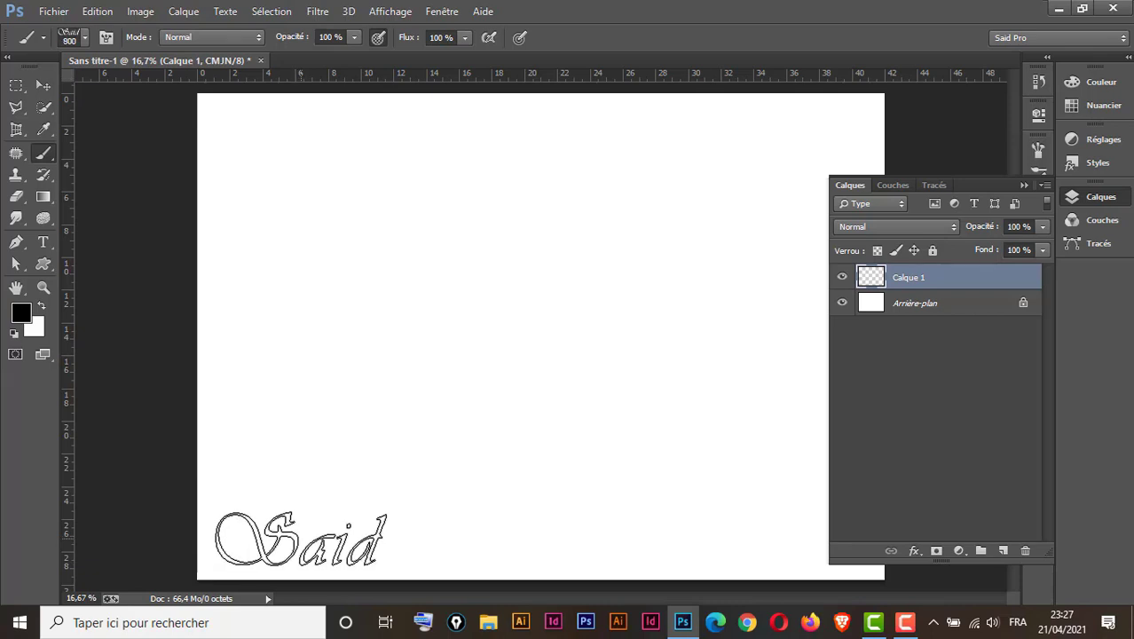
pyautogui.press('[')
pyautogui.press('[')
pyautogui.press('[')
pyautogui.click(268, 550)
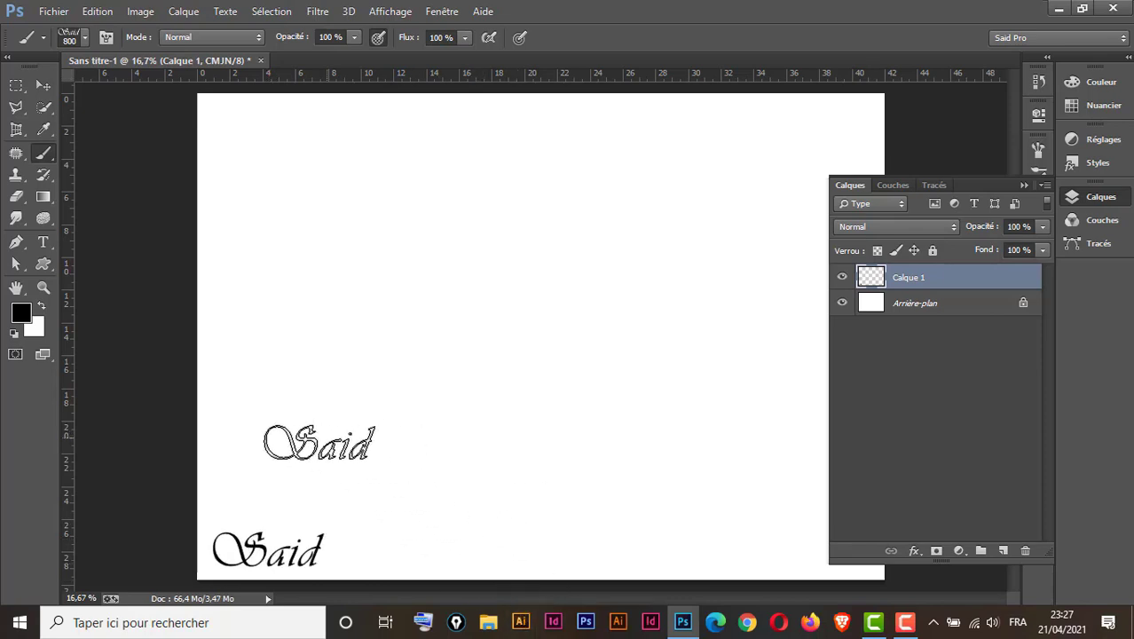
# Set the painting colour to red, try a red 'Said' stamp and diagonal trail, then undo the trail.
pyautogui.click(22, 315)
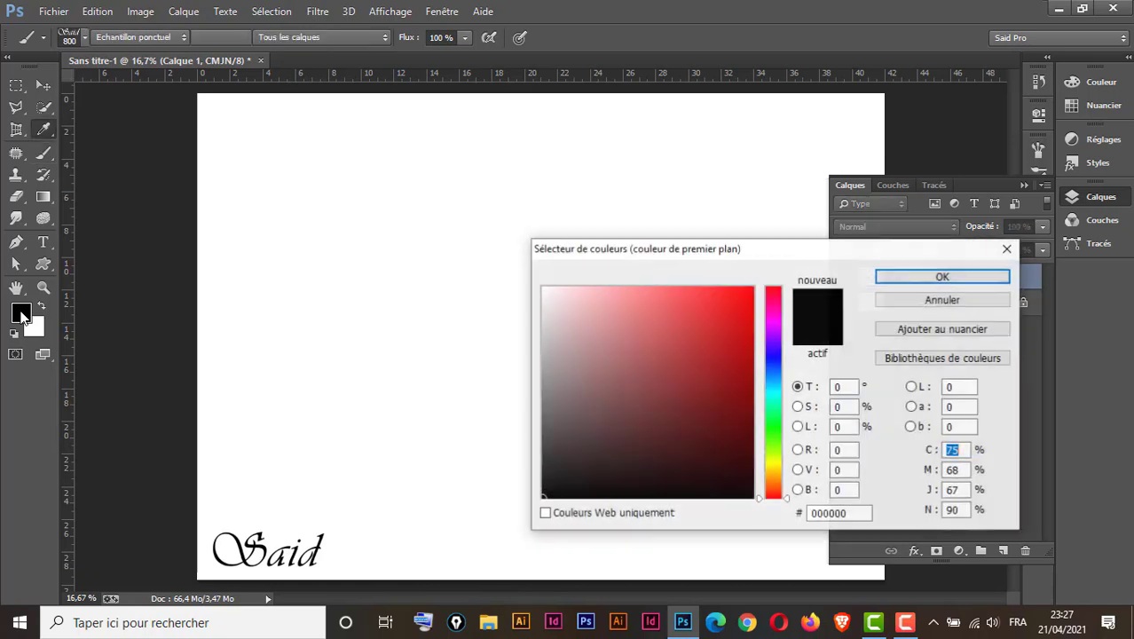
pyautogui.click(739, 302)
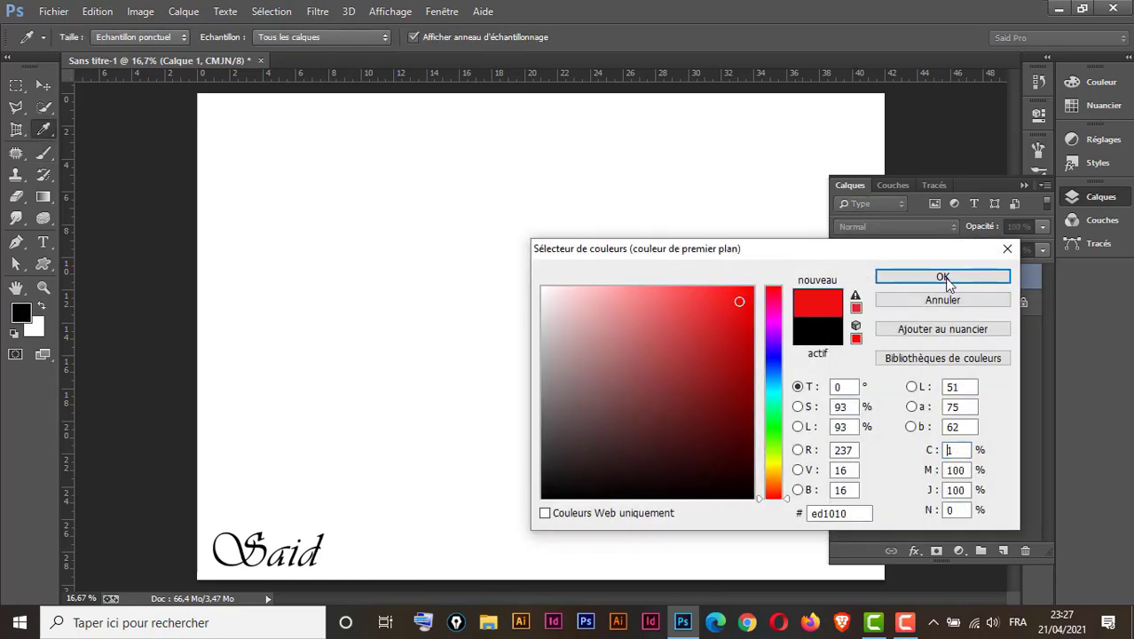
pyautogui.click(943, 276)
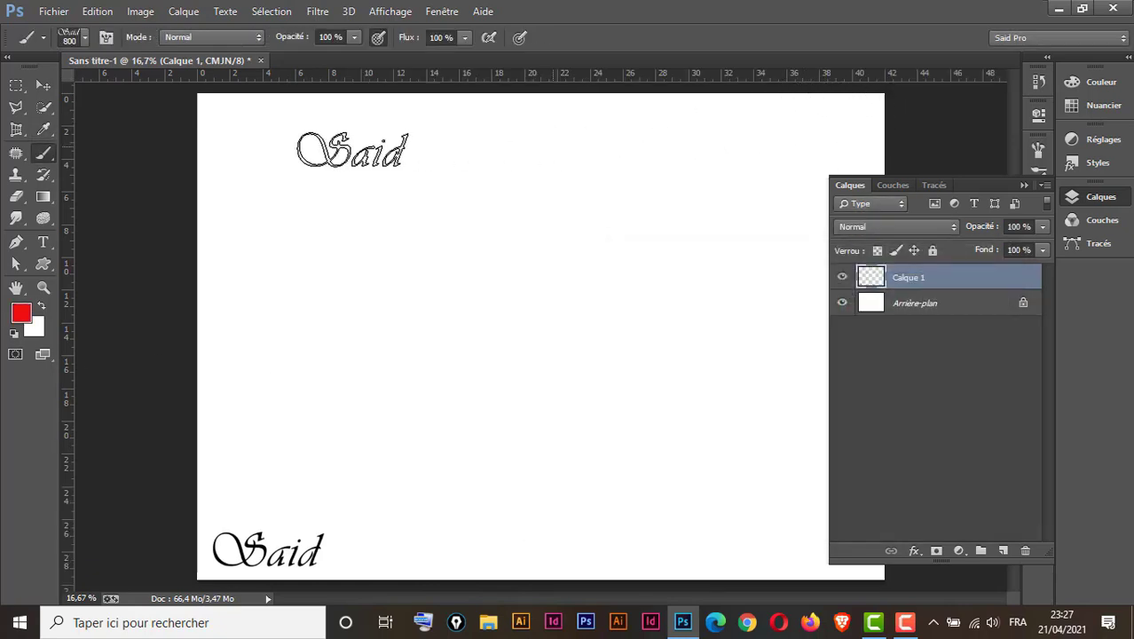
pyautogui.click(272, 127)
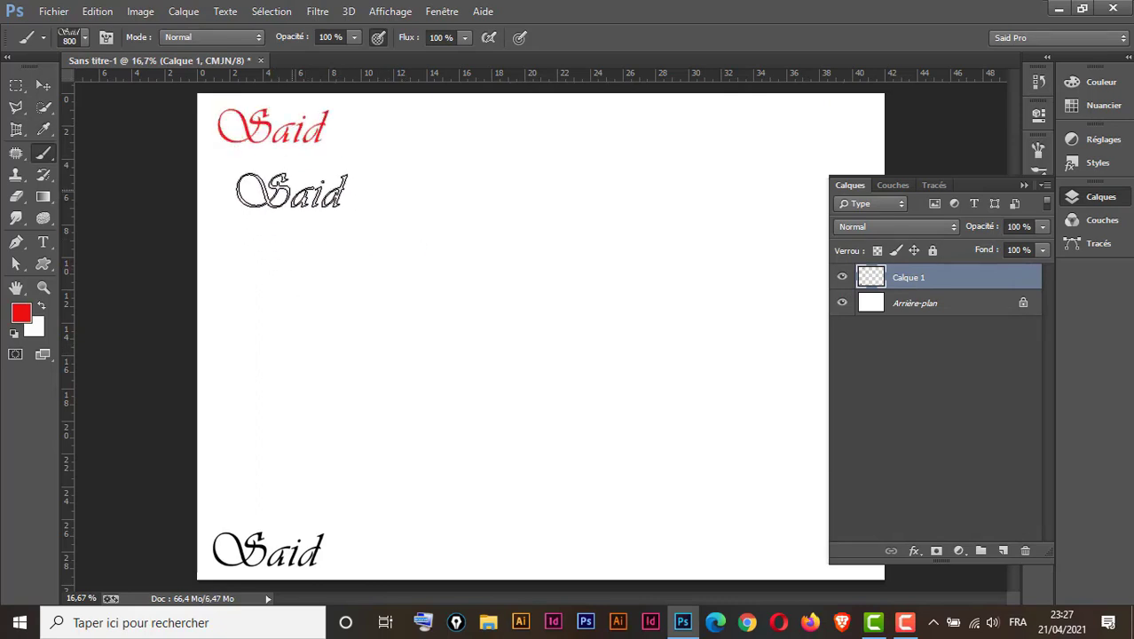
pyautogui.moveTo(292, 194)
pyautogui.mouseDown()
pyautogui.moveTo(576, 478)
pyautogui.moveTo(639, 489)
pyautogui.mouseUp()
pyautogui.hotkey('ctrl', 'z')
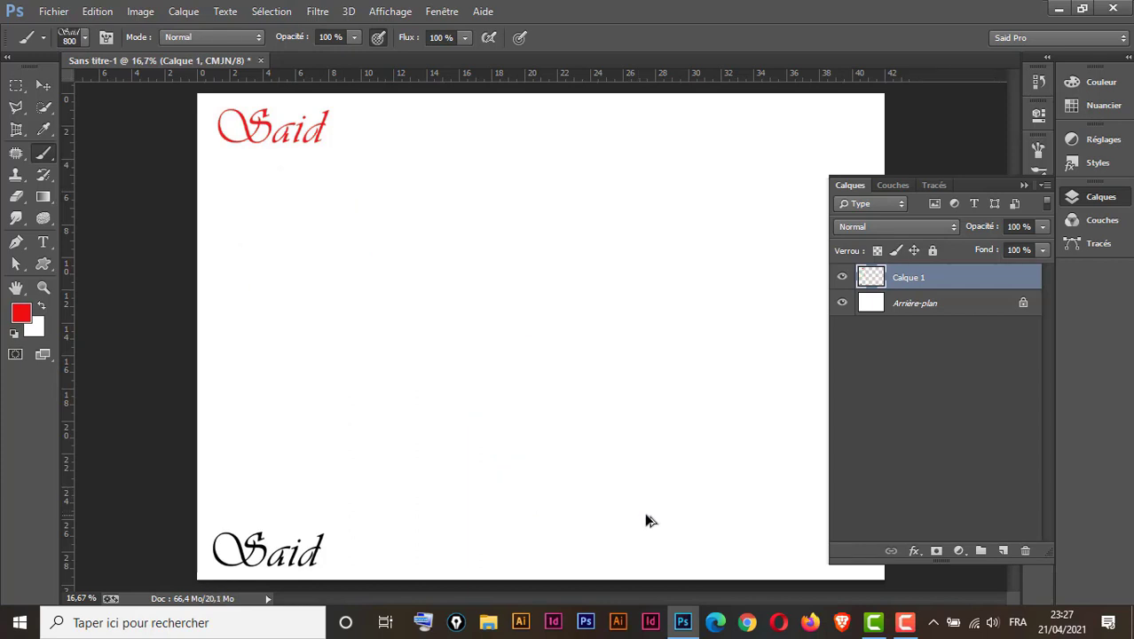
# Raise brush Spacing to about 394% and stamp widely spaced red 'Said' marks across the canvas.
pyautogui.click(1038, 149)
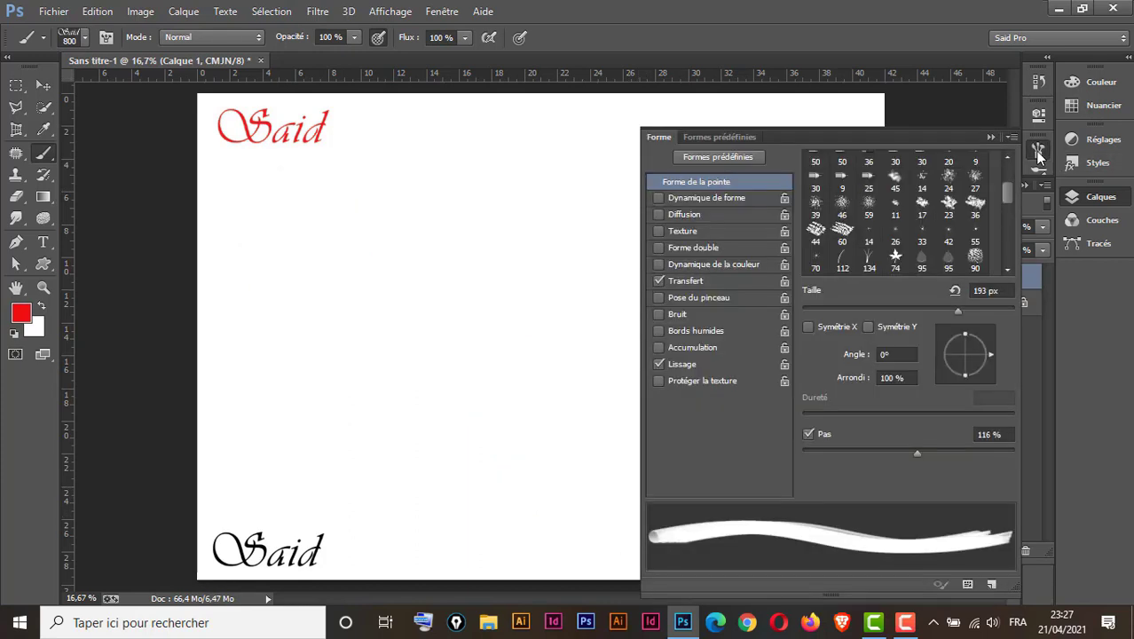
pyautogui.moveTo(812, 453); pyautogui.dragTo(981, 458)
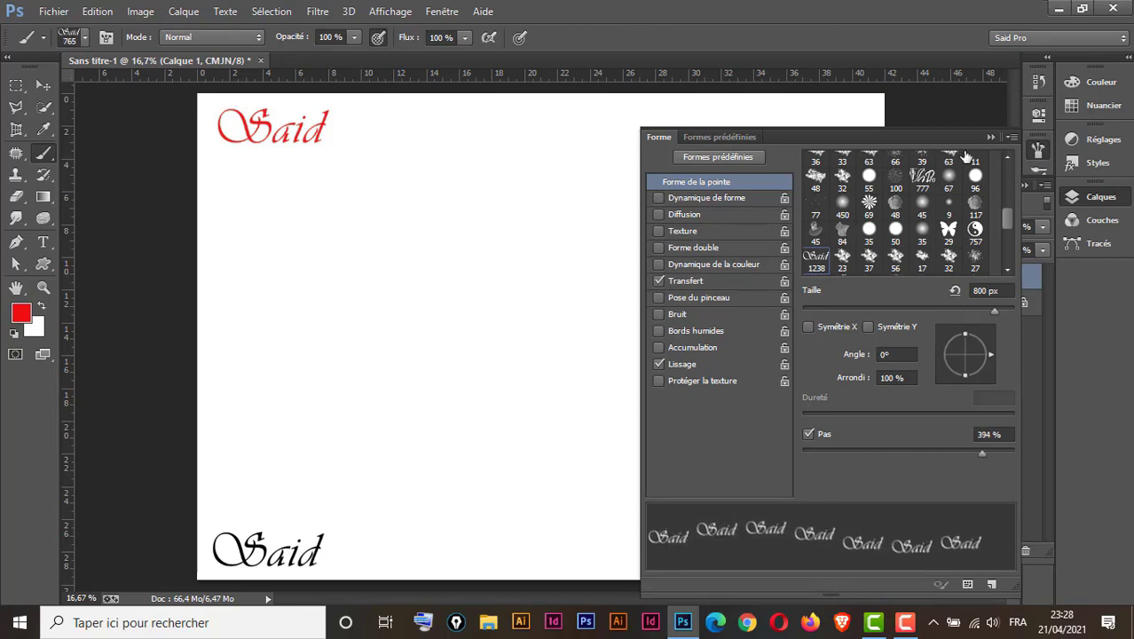
pyautogui.click(990, 137)
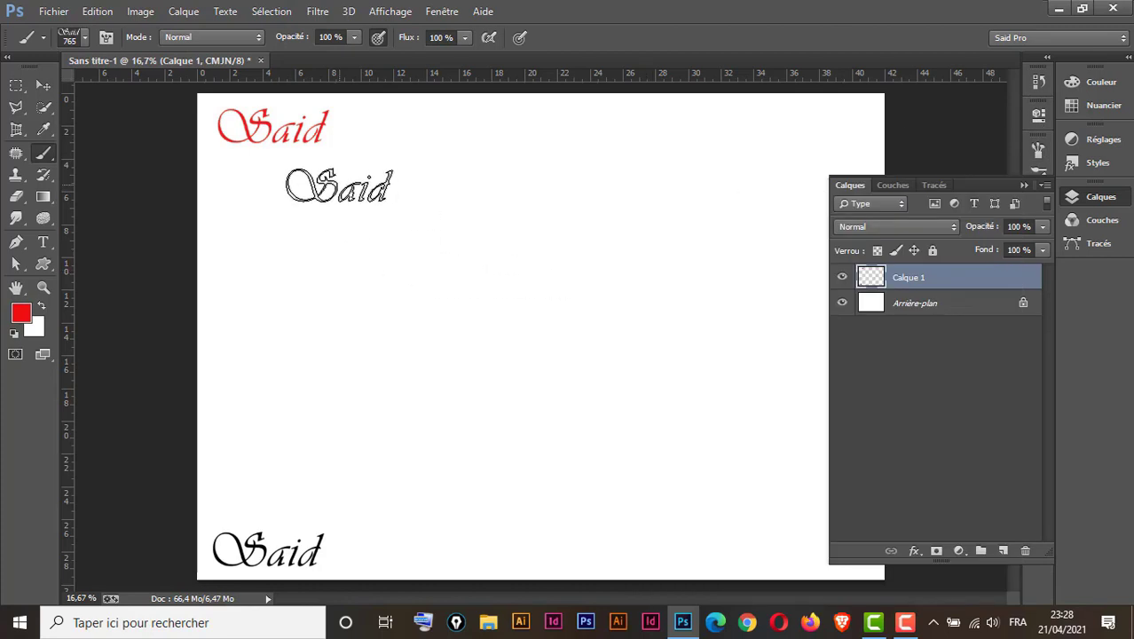
pyautogui.moveTo(339, 186)
pyautogui.mouseDown()
pyautogui.moveTo(569, 441)
pyautogui.moveTo(652, 207)
pyautogui.moveTo(489, 157)
pyautogui.mouseUp()
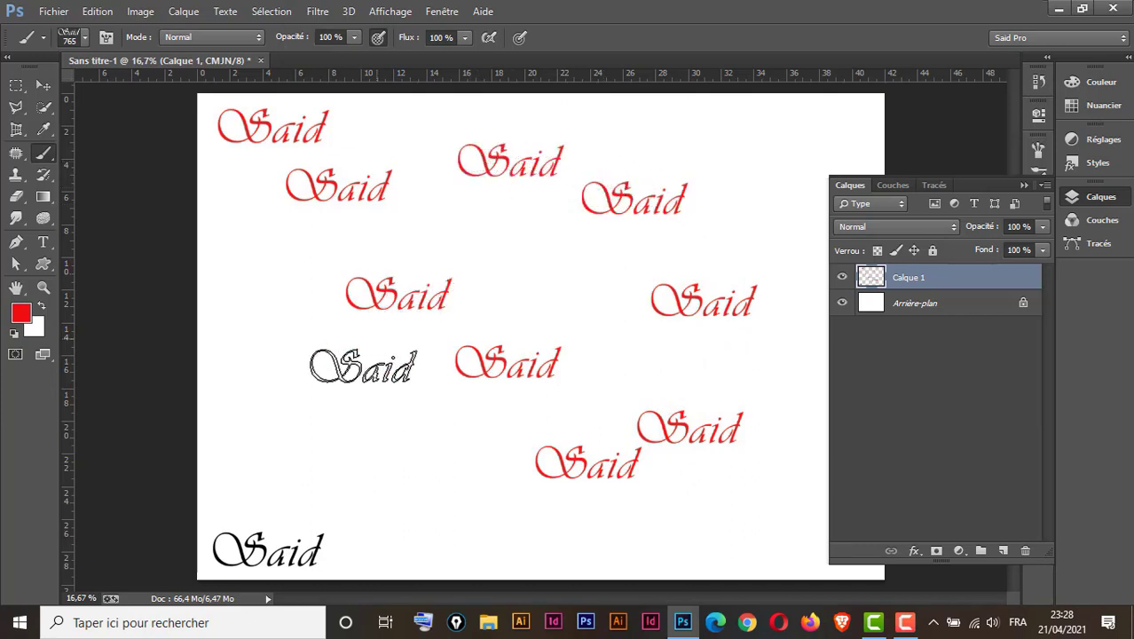
pyautogui.click(42, 85)
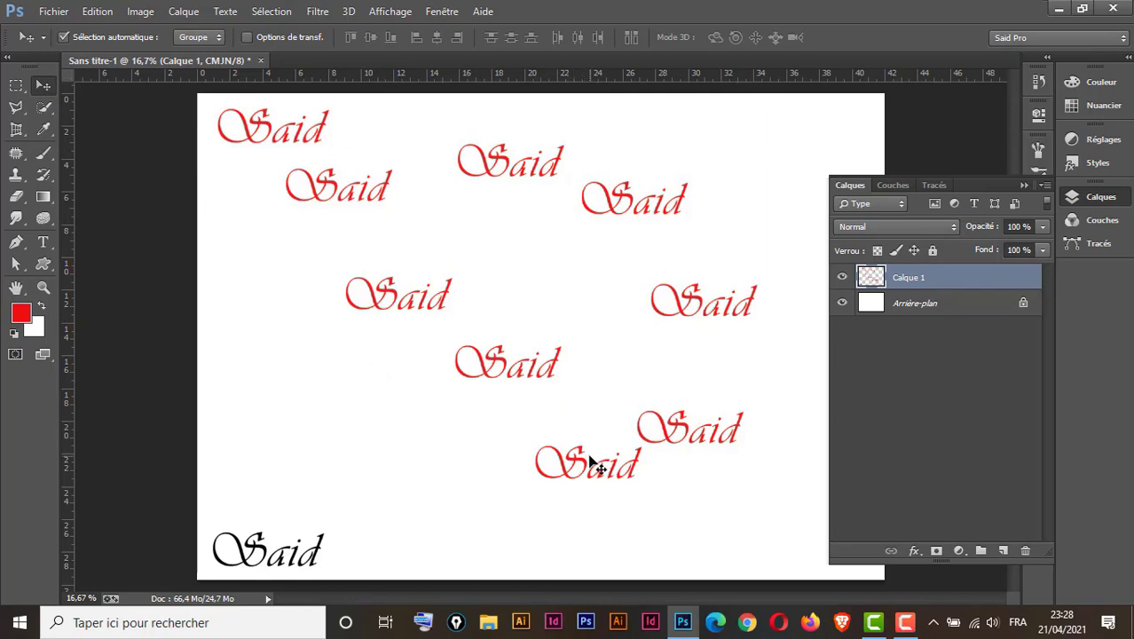
# Dismiss the blend Mode list unchanged, then delete Calque 1 with its 'Said' stamps, confirming with Oui.
pyautogui.click(47, 154)
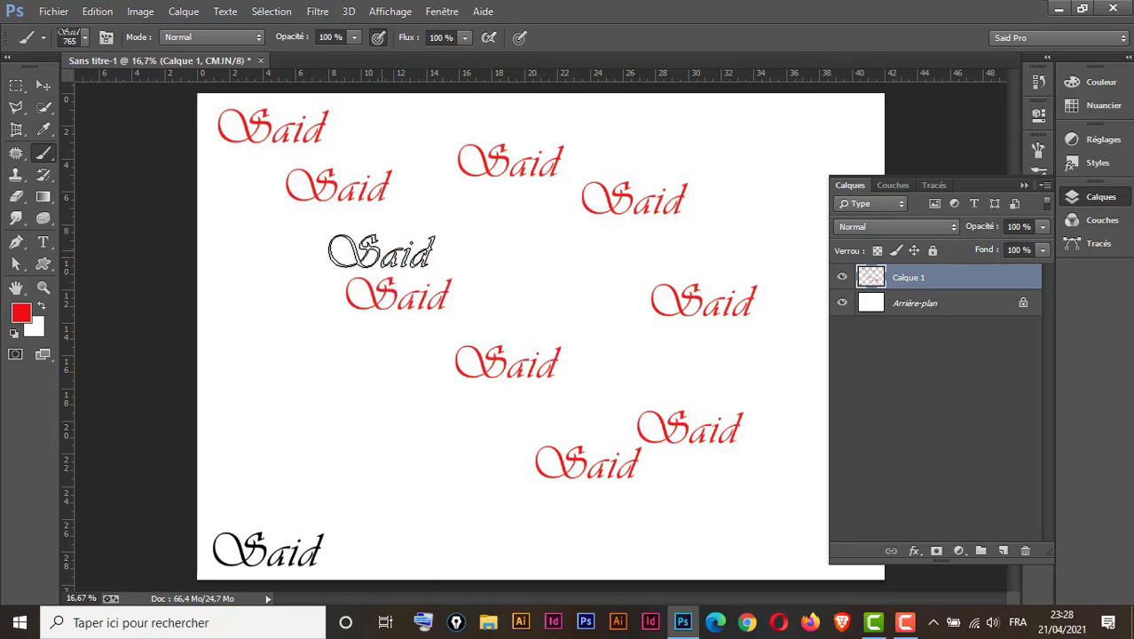
pyautogui.click(247, 37)
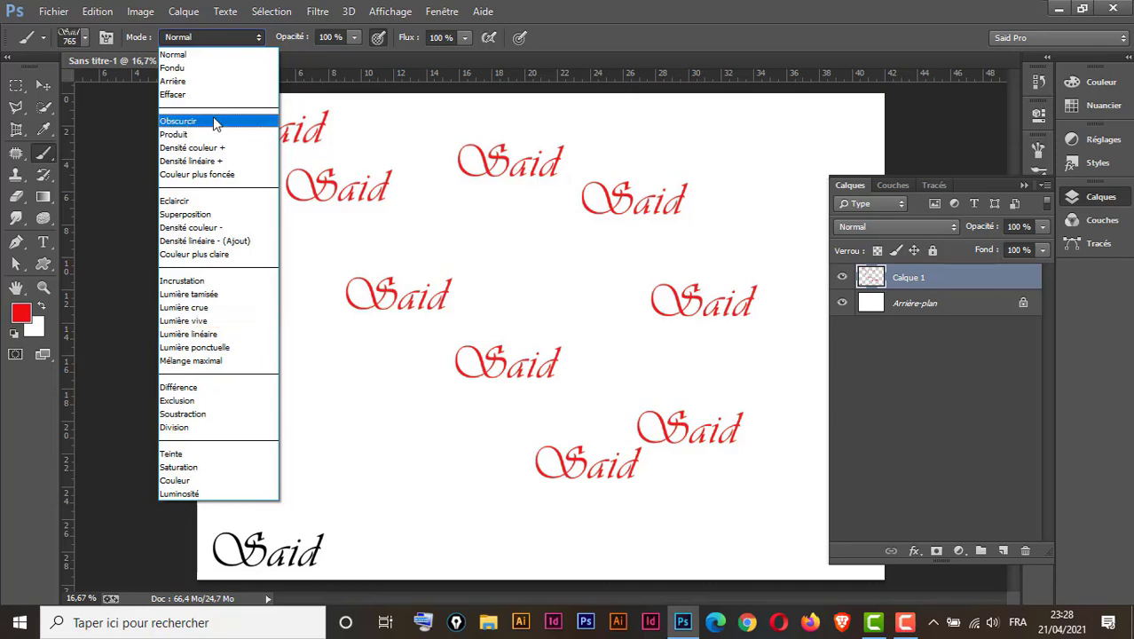
pyautogui.press('Escape')
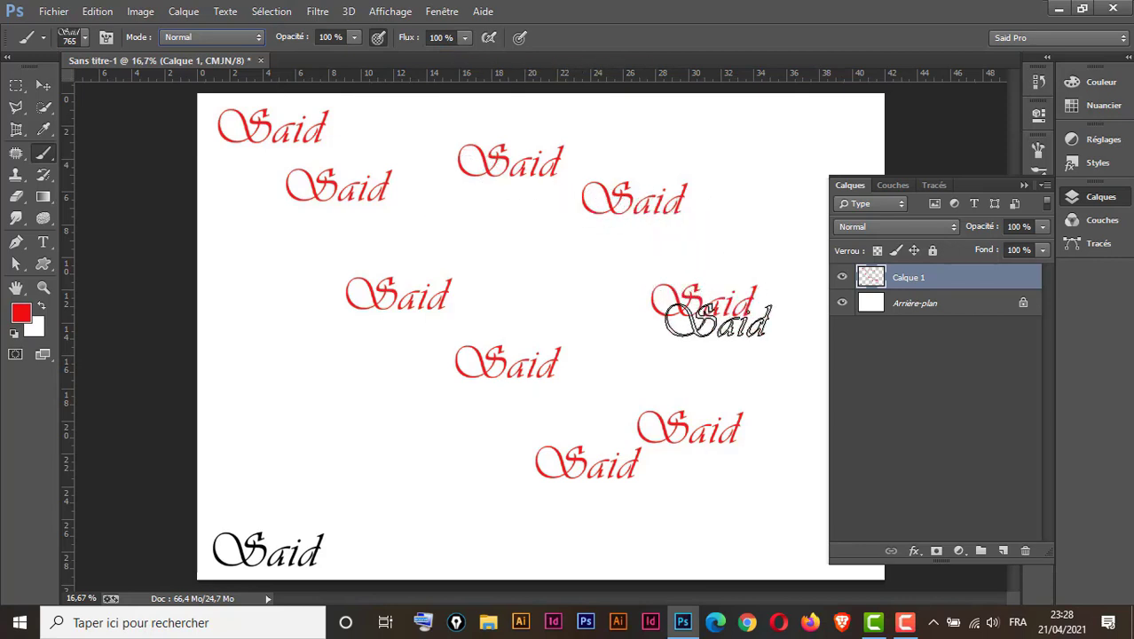
pyautogui.press('Delete')
pyautogui.click(528, 248)
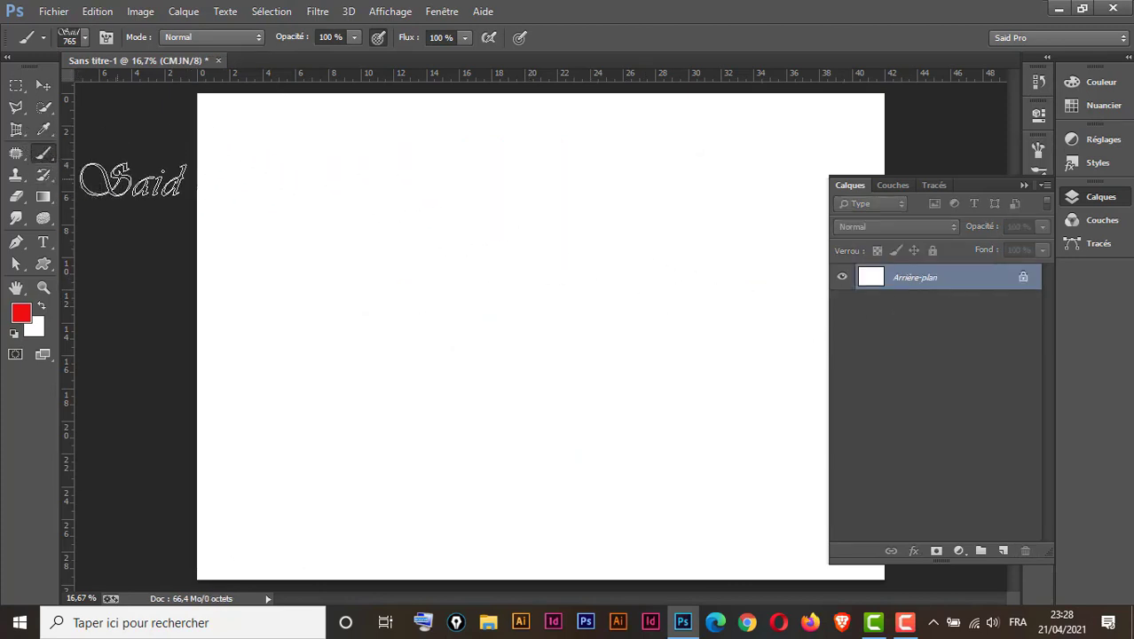
# Choose the soft round 0%-hardness brush preset at 22% Flux, test a red stroke and undo it.
pyautogui.rightClick(45, 154)
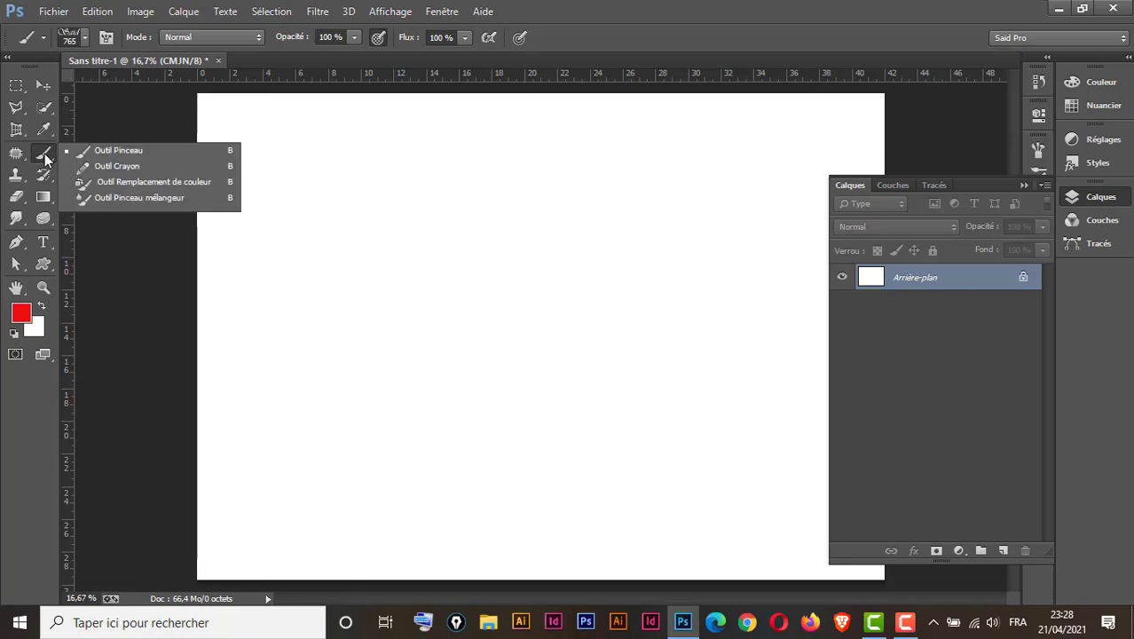
pyautogui.click(86, 40)
pyautogui.click(85, 39)
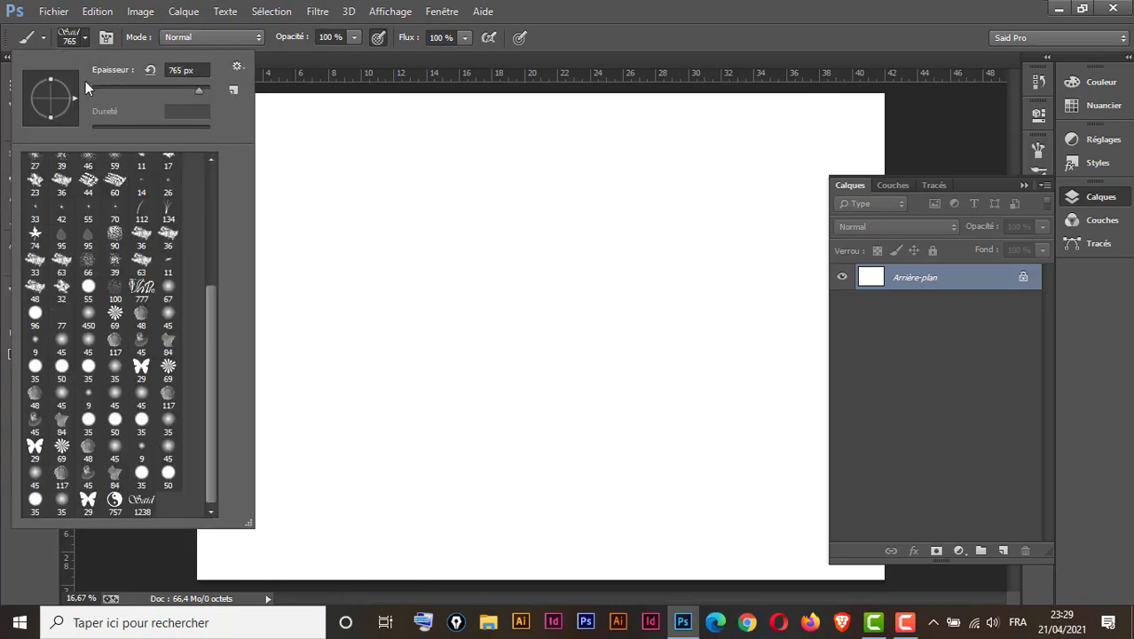
pyautogui.moveTo(211, 328); pyautogui.dragTo(211, 213)
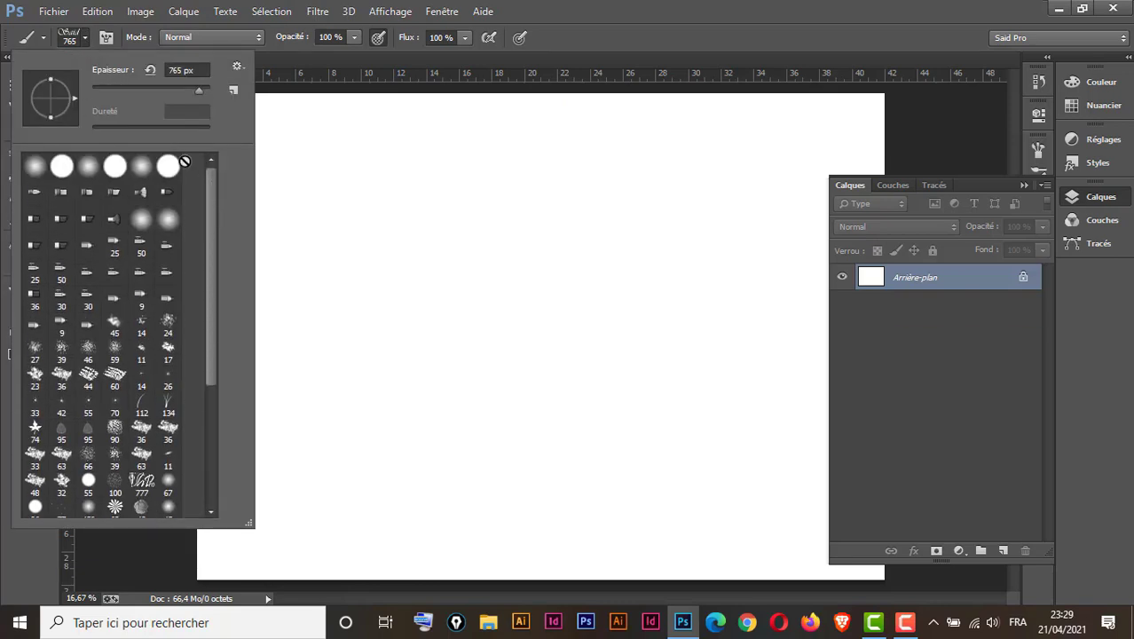
pyautogui.click(35, 169)
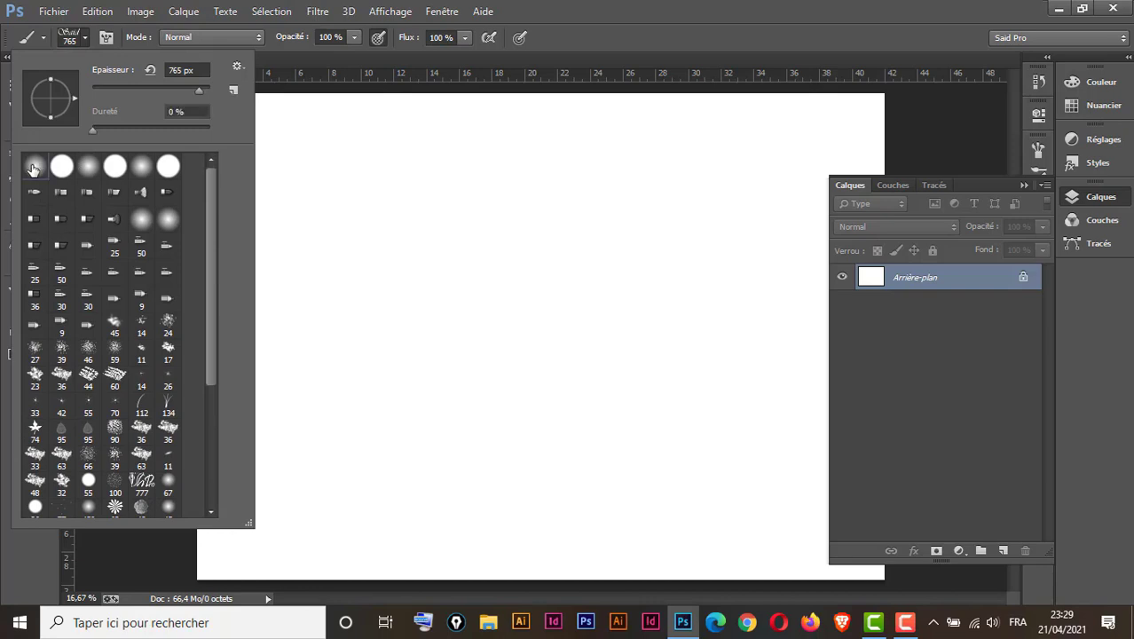
pyautogui.click(464, 38)
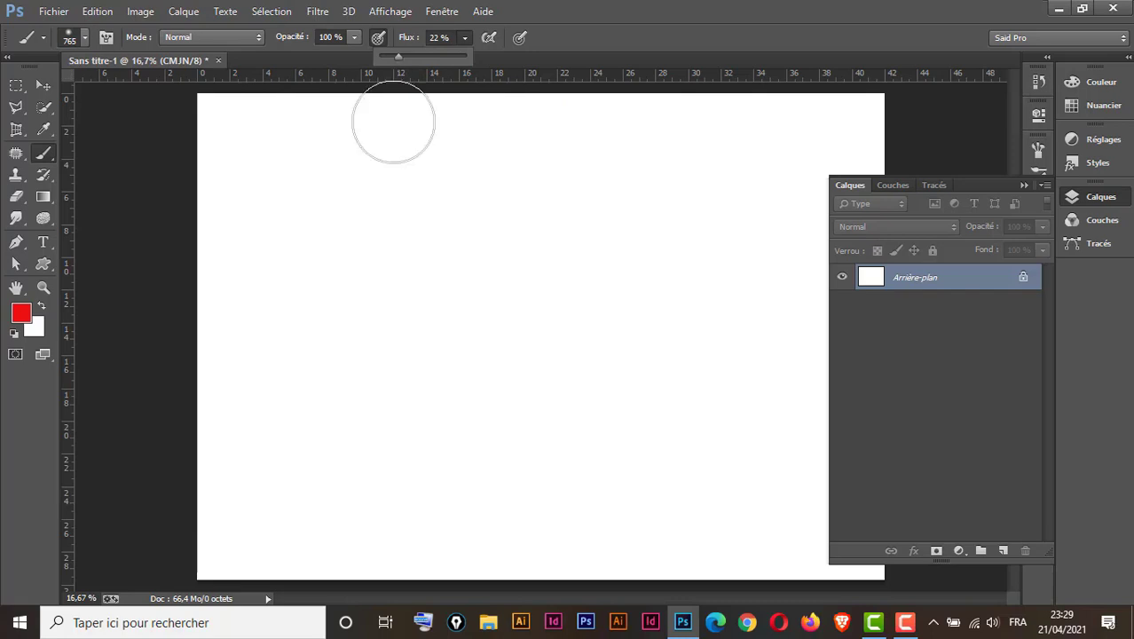
pyautogui.click(298, 170)
pyautogui.moveTo(300, 173); pyautogui.dragTo(389, 383)
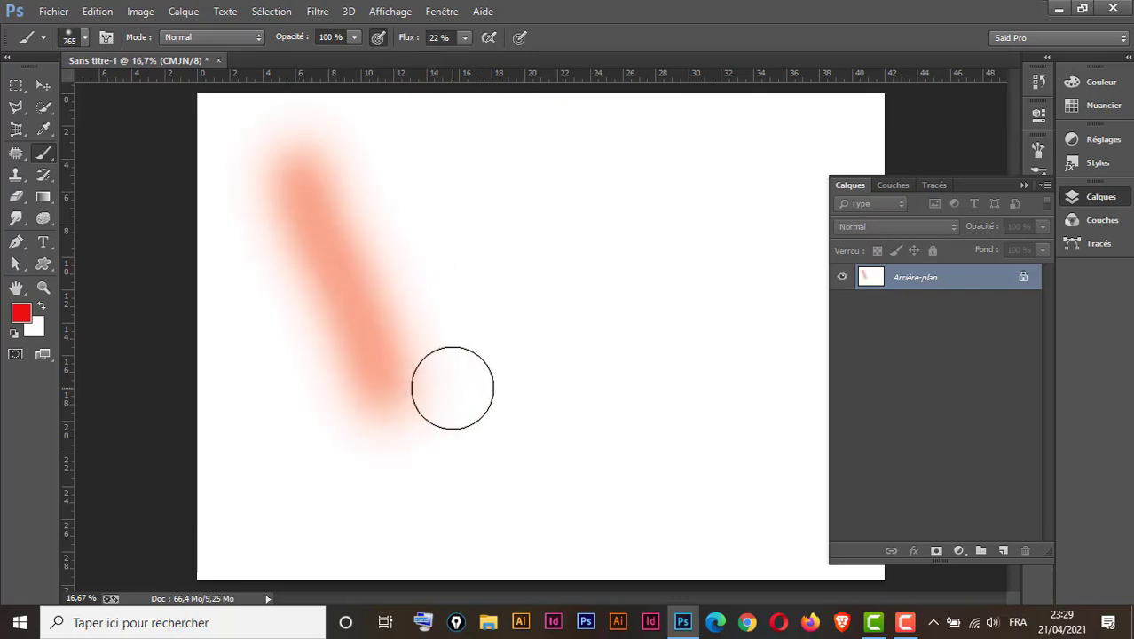
pyautogui.hotkey('ctrl', 'z')
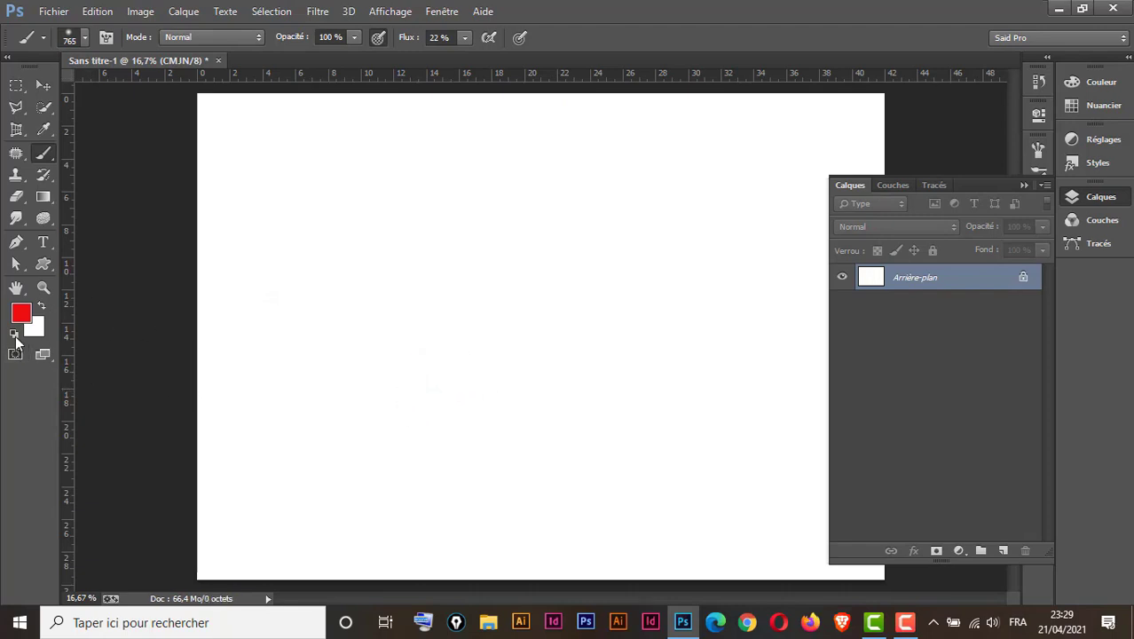
# Reset colours to default black and white and raise brush Dureté to about 53%.
pyautogui.click(15, 337)
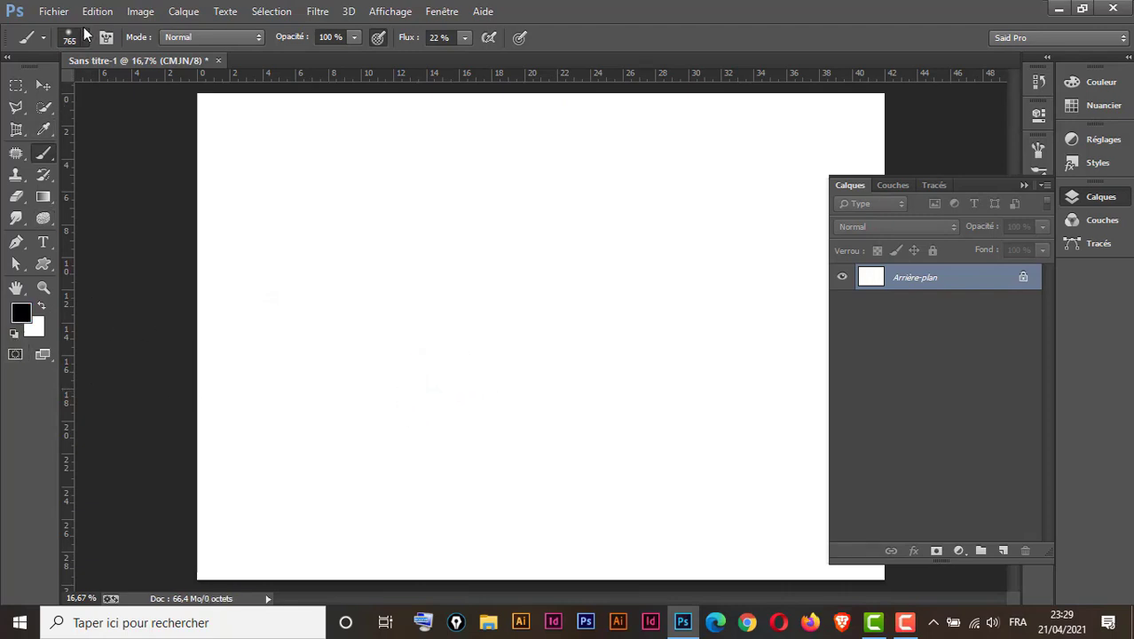
pyautogui.click(84, 37)
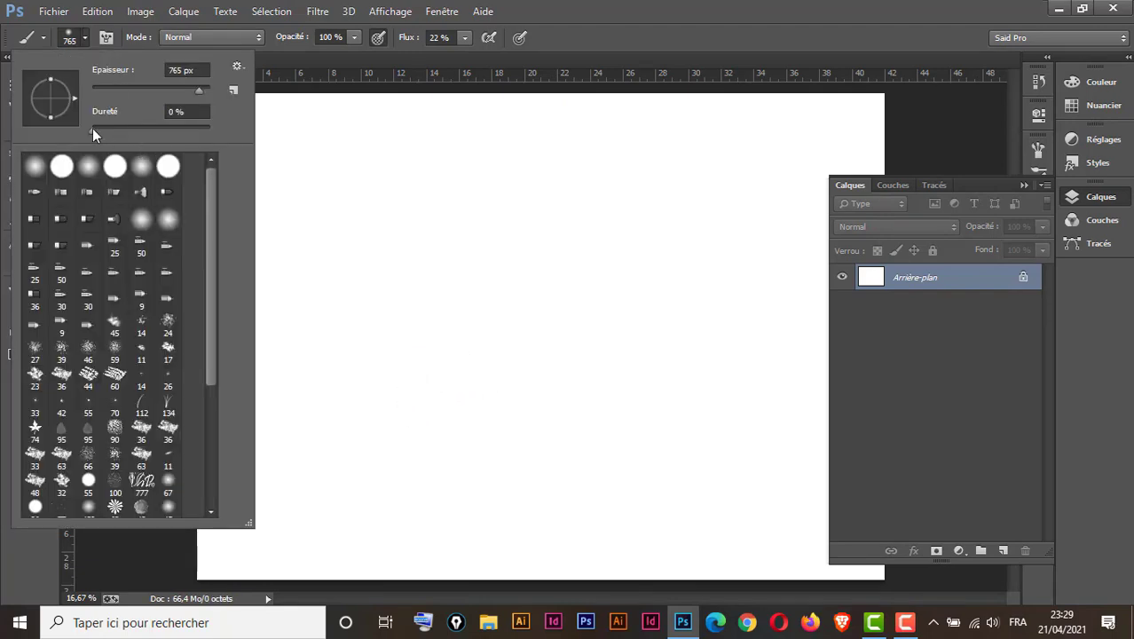
pyautogui.moveTo(93, 129); pyautogui.dragTo(154, 132)
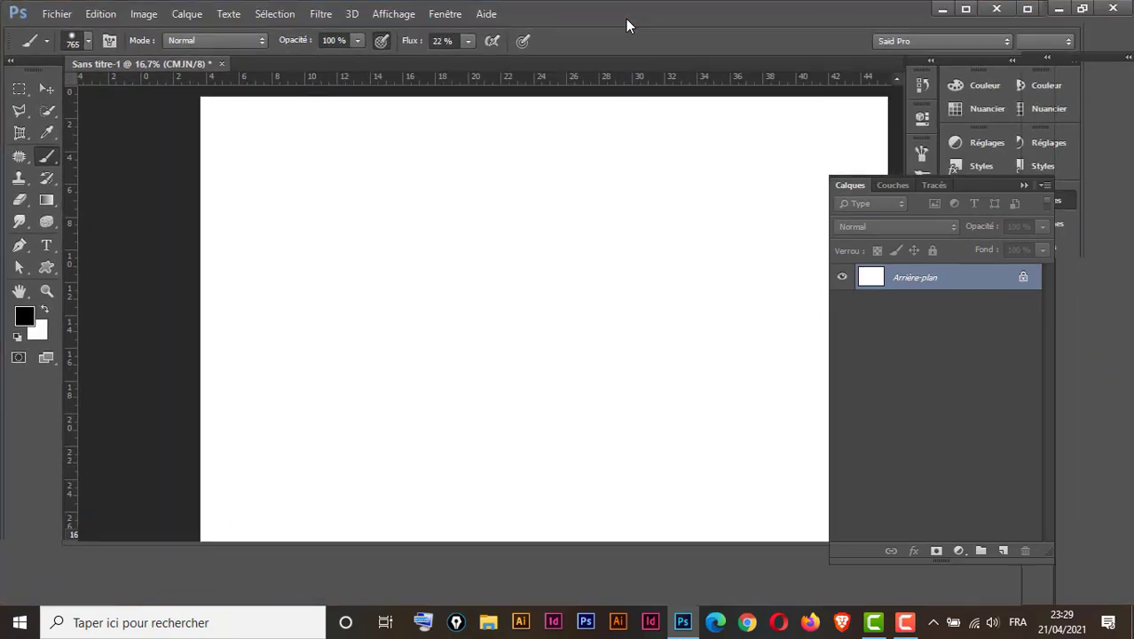
# Test 22%-flow strokes in grey and black with brush Spacing at 1%, then undo them.
pyautogui.moveTo(306, 182); pyautogui.dragTo(408, 371)
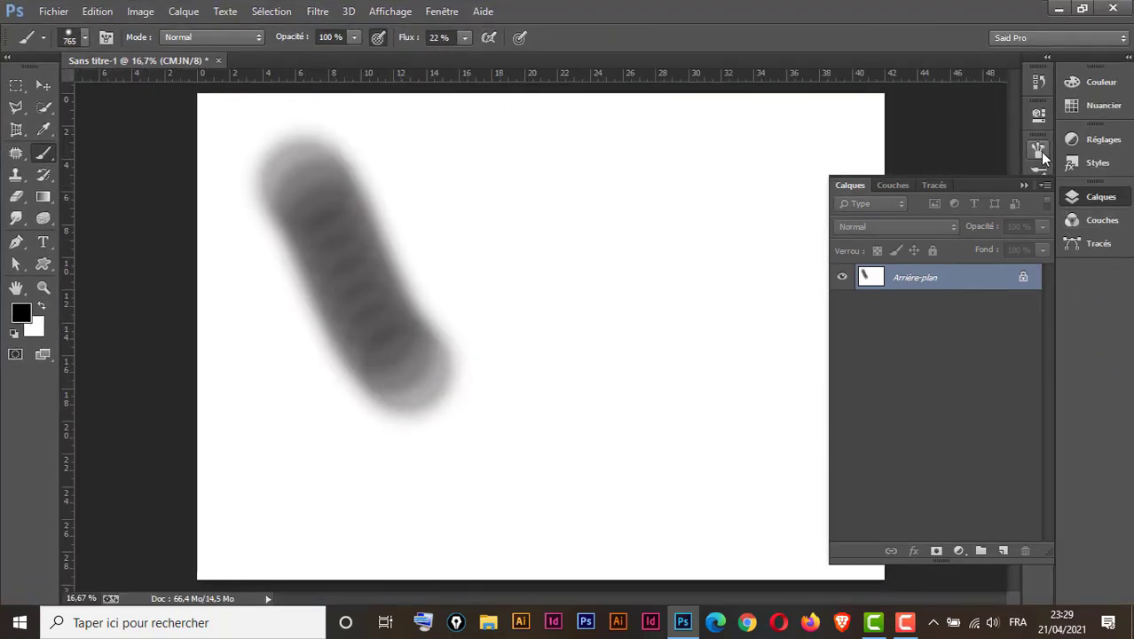
pyautogui.click(1041, 151)
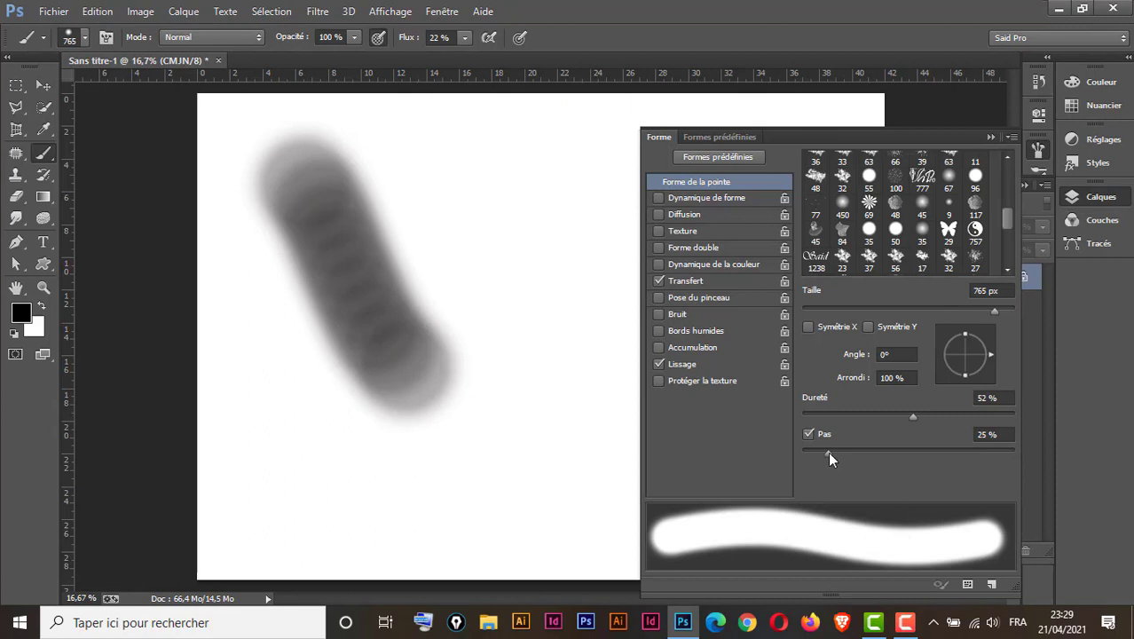
pyautogui.moveTo(828, 453); pyautogui.dragTo(770, 454)
pyautogui.click(990, 138)
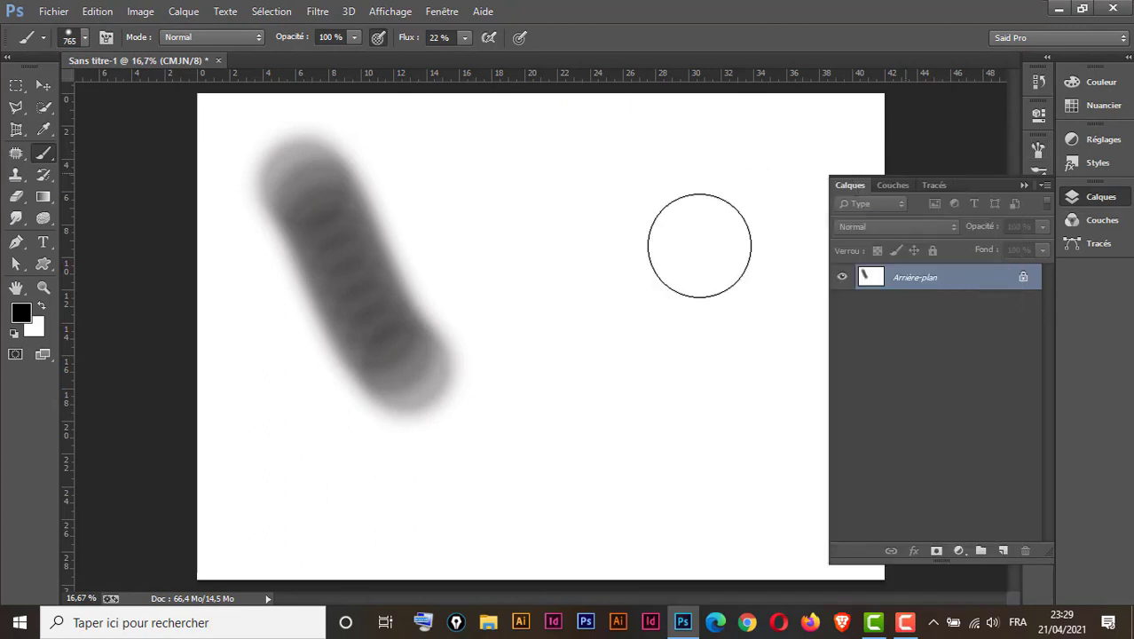
pyautogui.moveTo(506, 204)
pyautogui.mouseDown()
pyautogui.moveTo(582, 324)
pyautogui.moveTo(570, 486)
pyautogui.moveTo(544, 367)
pyautogui.moveTo(448, 170)
pyautogui.mouseUp()
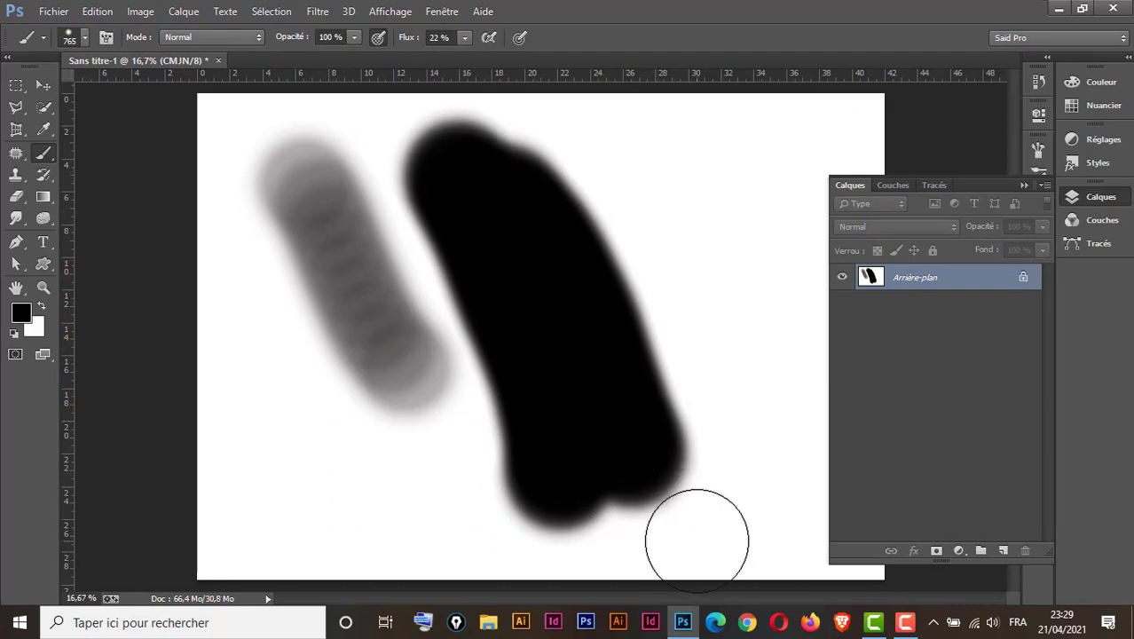
pyautogui.hotkey('ctrl', 'alt', 'z')
pyautogui.hotkey('ctrl', 'alt', 'z')
pyautogui.hotkey('ctrl', 'alt', 'z')
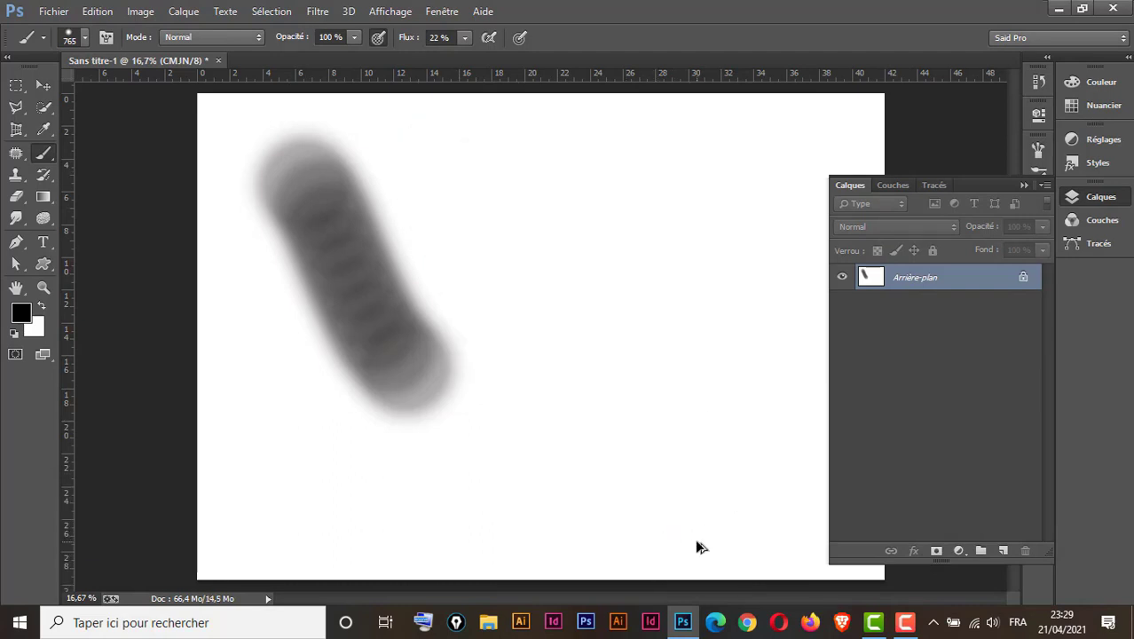
pyautogui.hotkey('ctrl', 'alt', 'z')
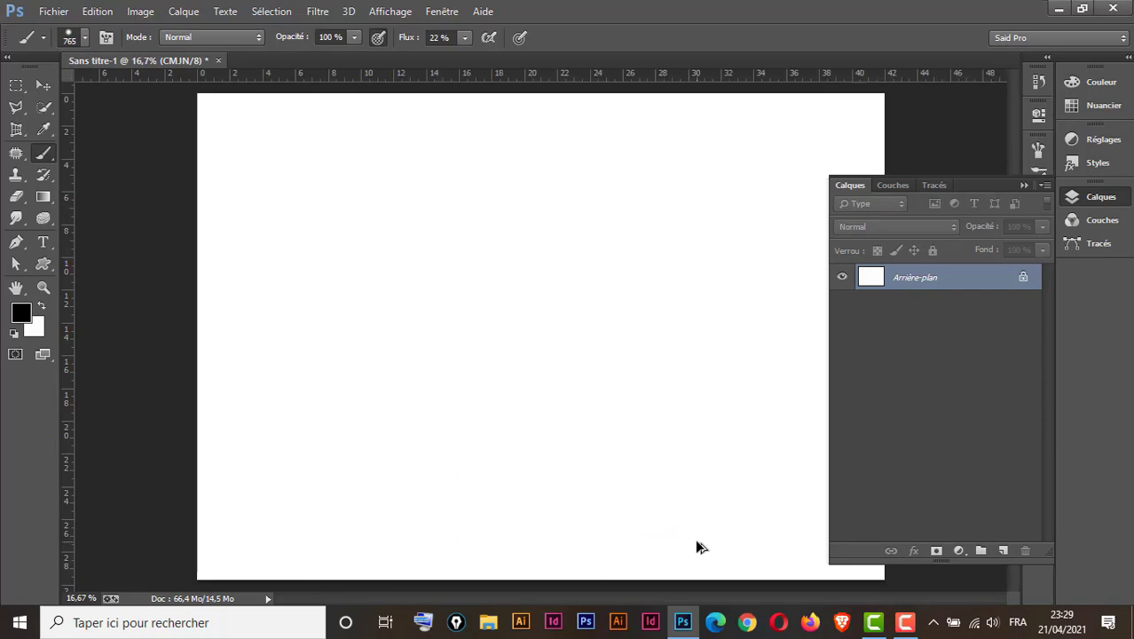
# Raise the brush Flux back to 100%.
pyautogui.click(464, 37)
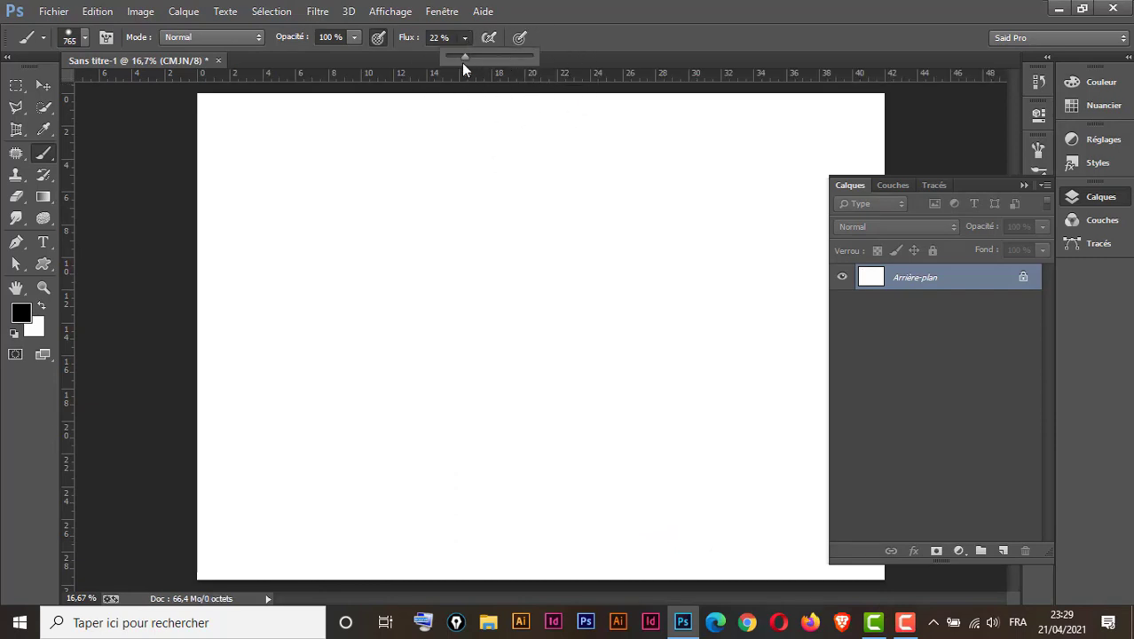
pyautogui.moveTo(466, 57); pyautogui.dragTo(533, 56)
pyautogui.rightClick(537, 390)
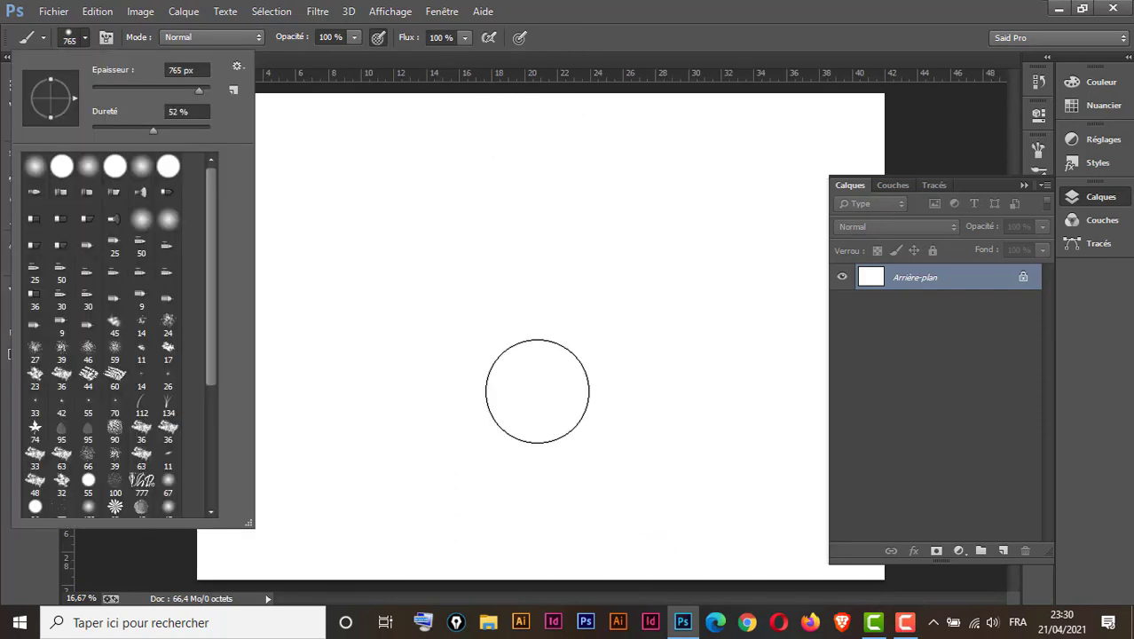